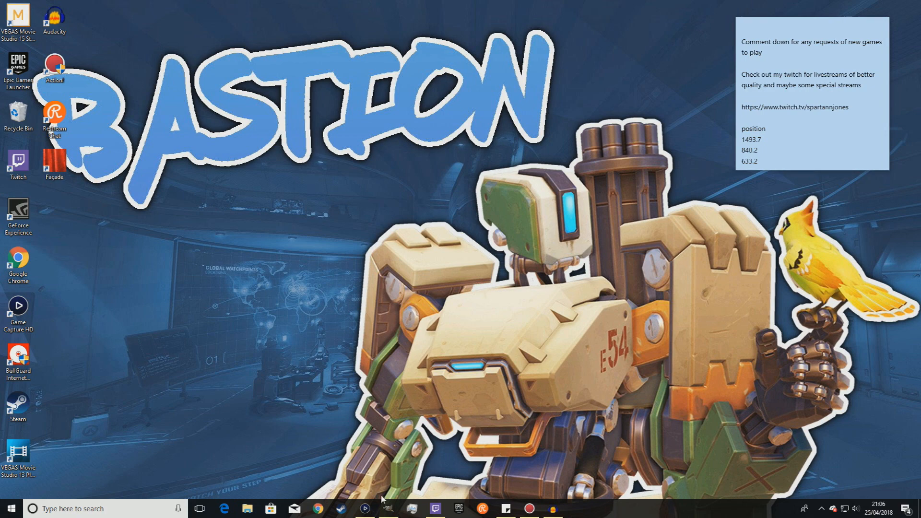
# Switch to GIMP and create a new 1920 × 1080 px image filled with transparency, with its window maximized
pyautogui.click(389, 510)
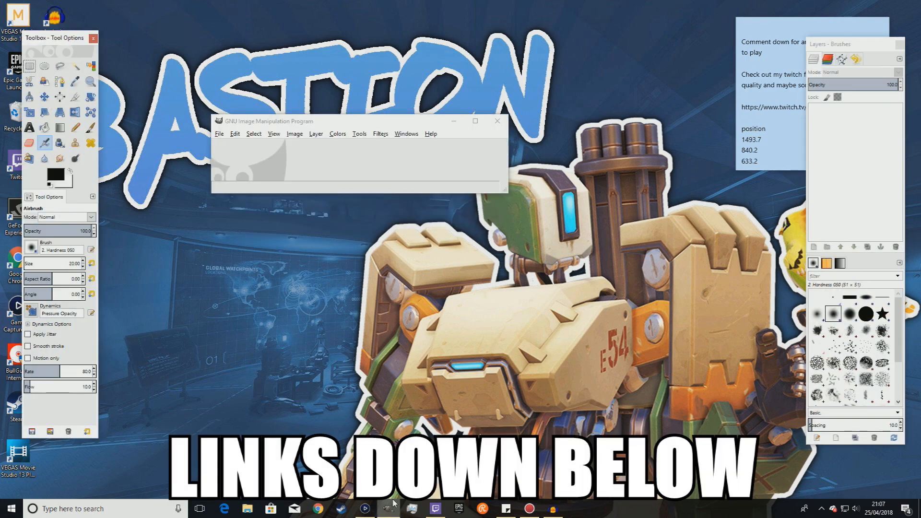
pyautogui.moveTo(415, 114); pyautogui.dragTo(421, 77)
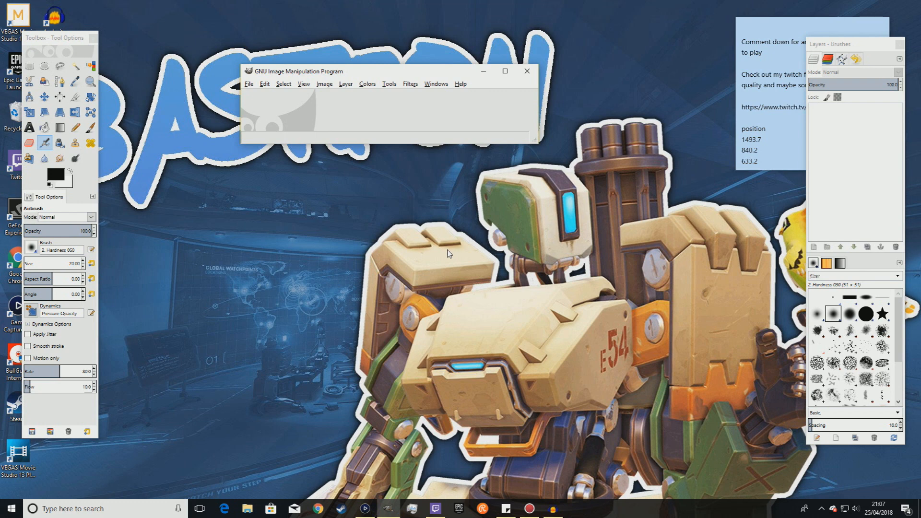
pyautogui.click(249, 84)
pyautogui.click(261, 92)
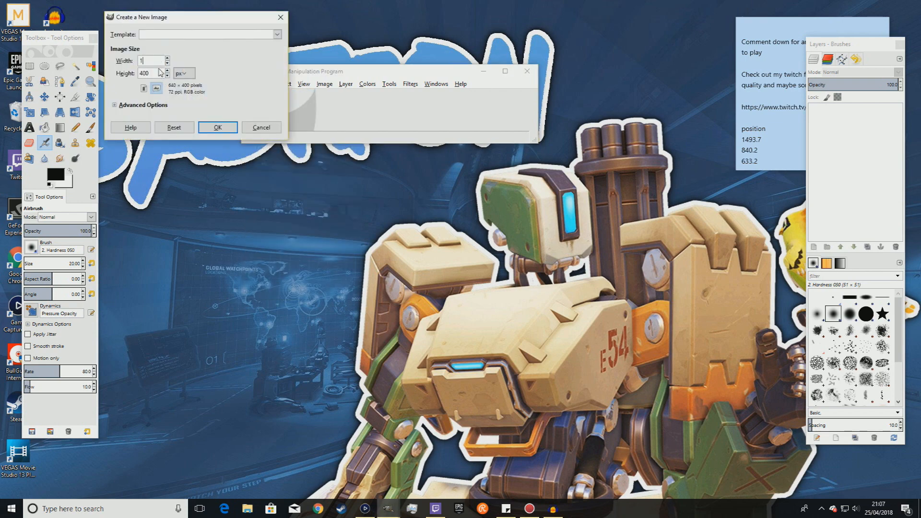
pyautogui.write('1920')
pyautogui.click(151, 73)
pyautogui.write('1080')
pyautogui.click(115, 104)
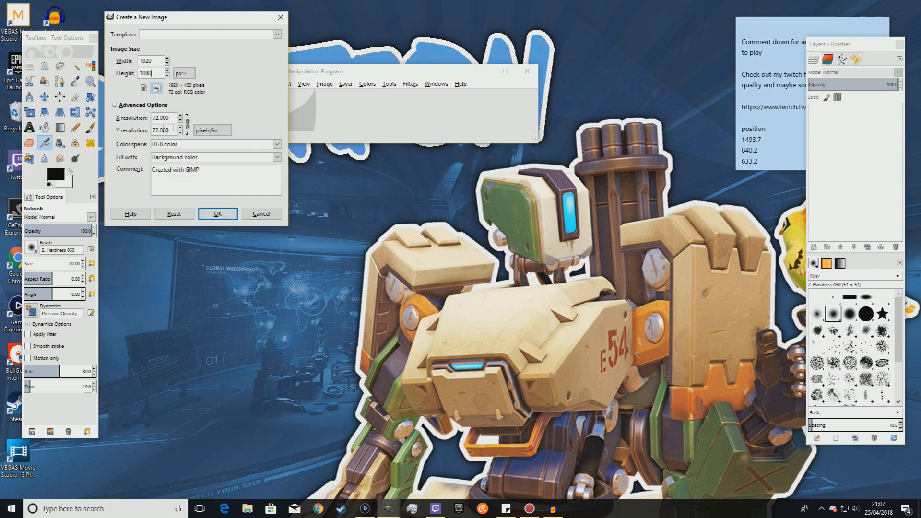
pyautogui.click(277, 158)
pyautogui.click(212, 200)
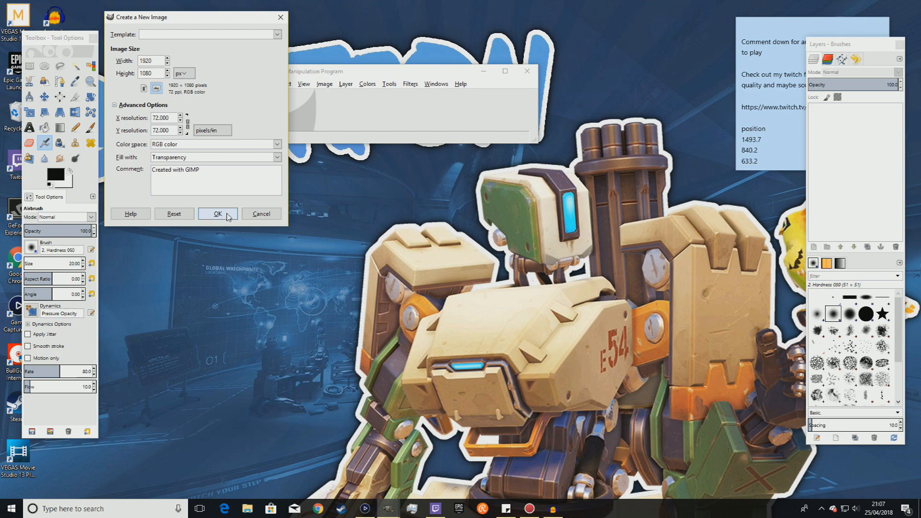
pyautogui.click(218, 214)
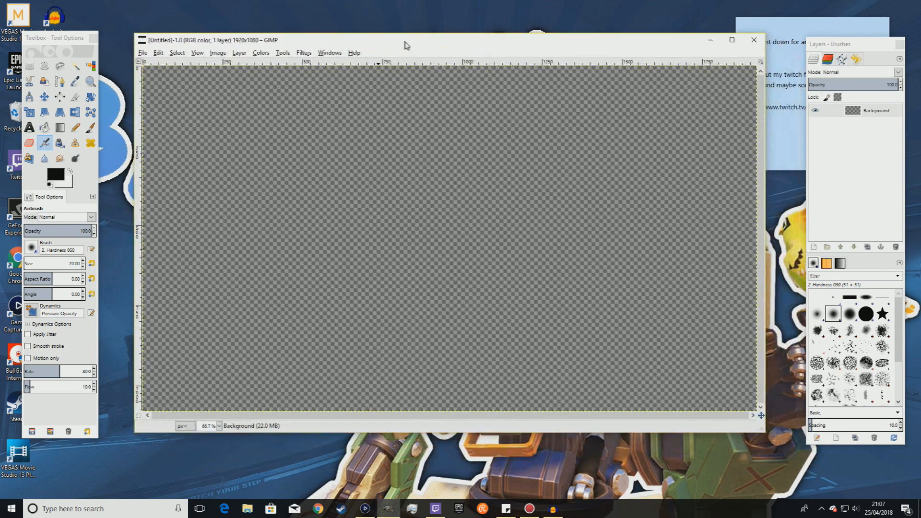
pyautogui.doubleClick(407, 45)
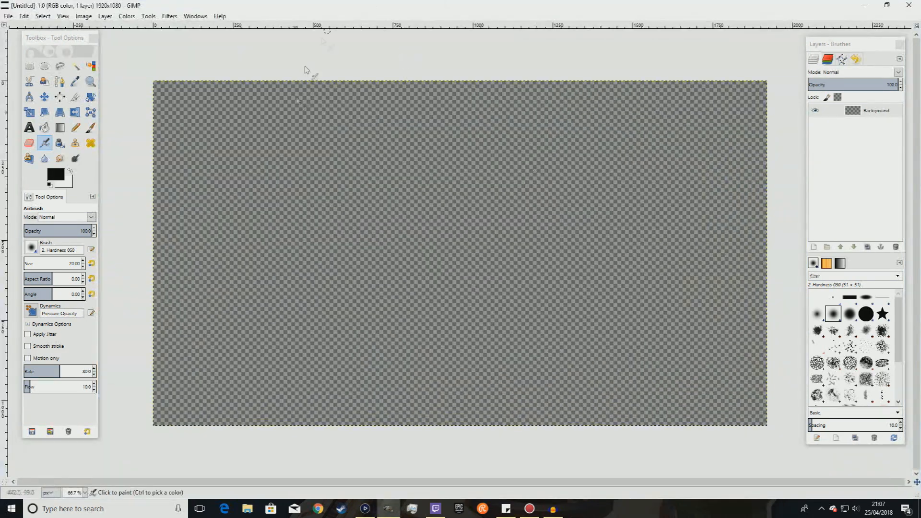
# Add the Spin the Hero 1 screenshot from the Pictures\Screenshot folder to the canvas as a new layer
pyautogui.click(247, 512)
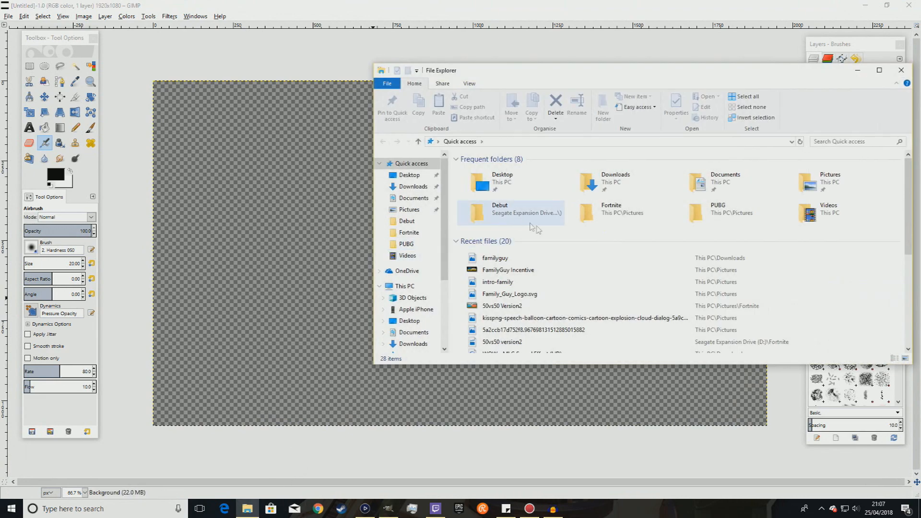
pyautogui.click(614, 217)
pyautogui.doubleClick(623, 218)
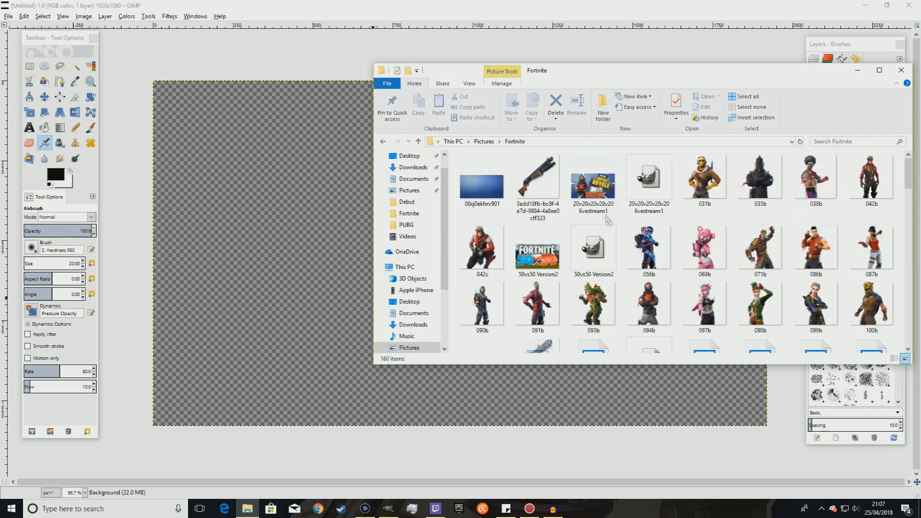
pyautogui.click(483, 141)
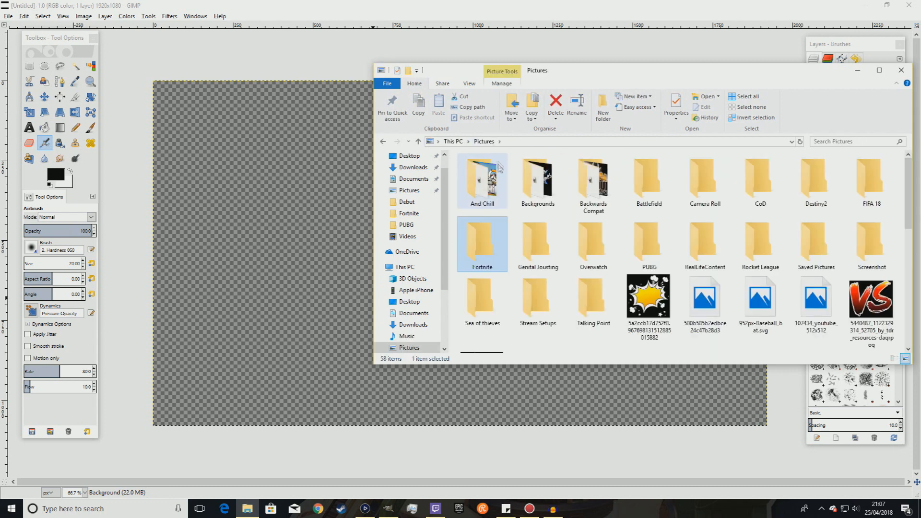
pyautogui.click(873, 244)
pyautogui.doubleClick(873, 245)
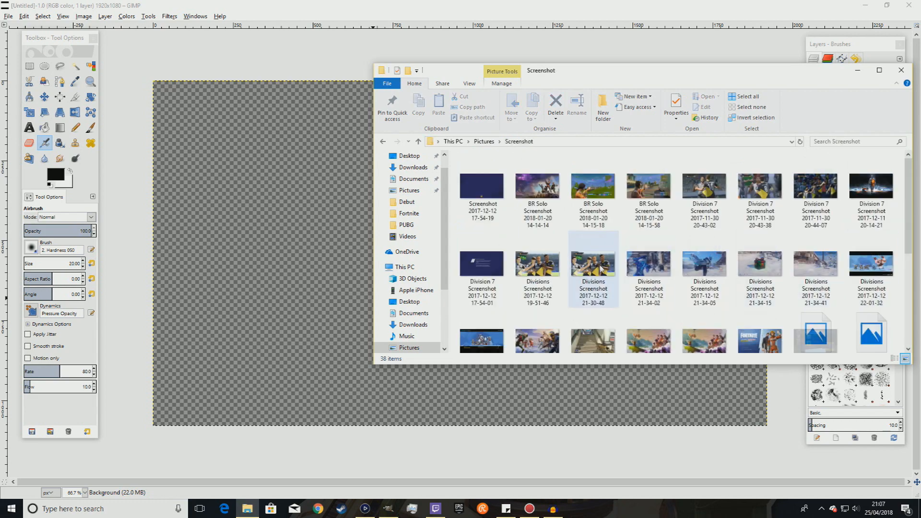
pyautogui.scroll(-5, 606, 284)
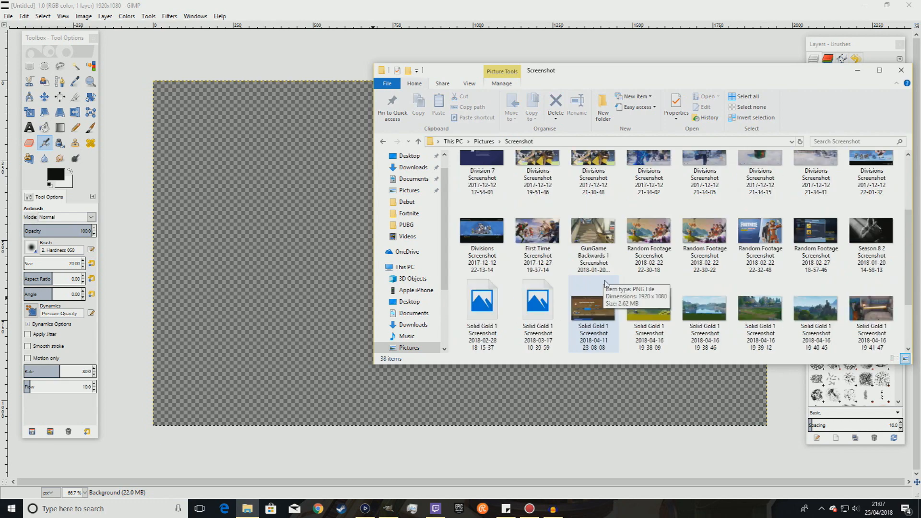
pyautogui.moveTo(651, 319); pyautogui.dragTo(361, 220)
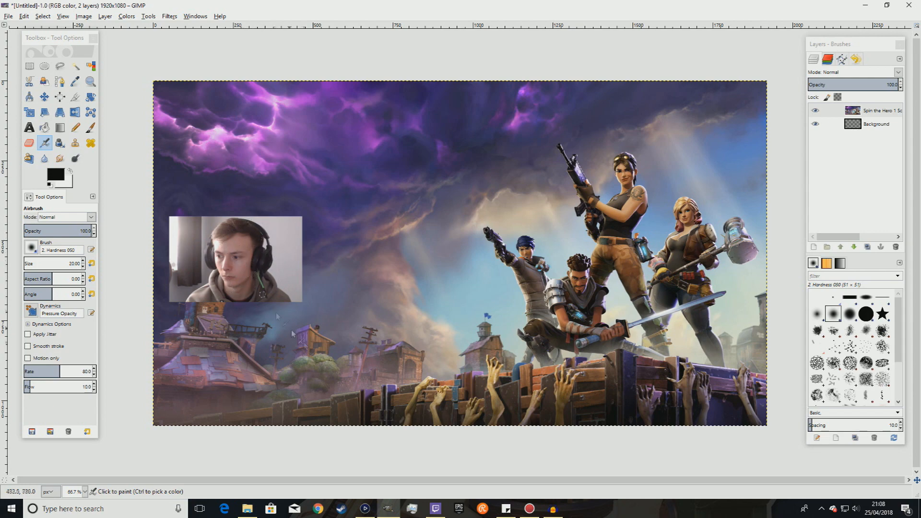
# Switch to Game Capture HD, add the Logitech HD Pro Webcam C920 to scene 8 in editing mode, and enlarge its overlay
pyautogui.click(365, 509)
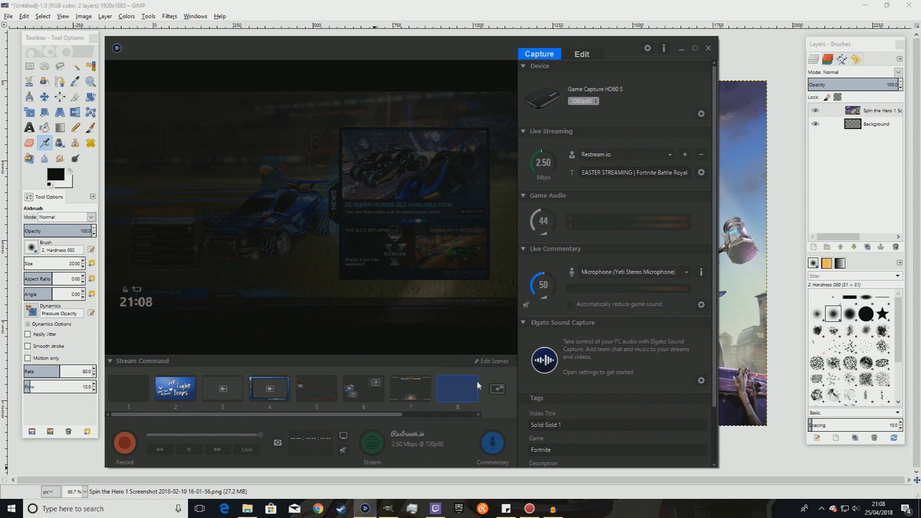
pyautogui.click(492, 362)
pyautogui.click(496, 390)
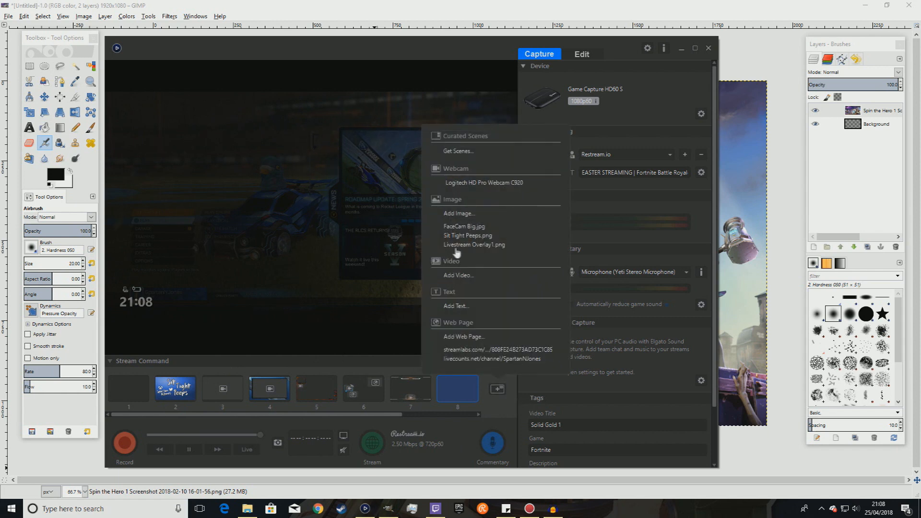
pyautogui.click(467, 185)
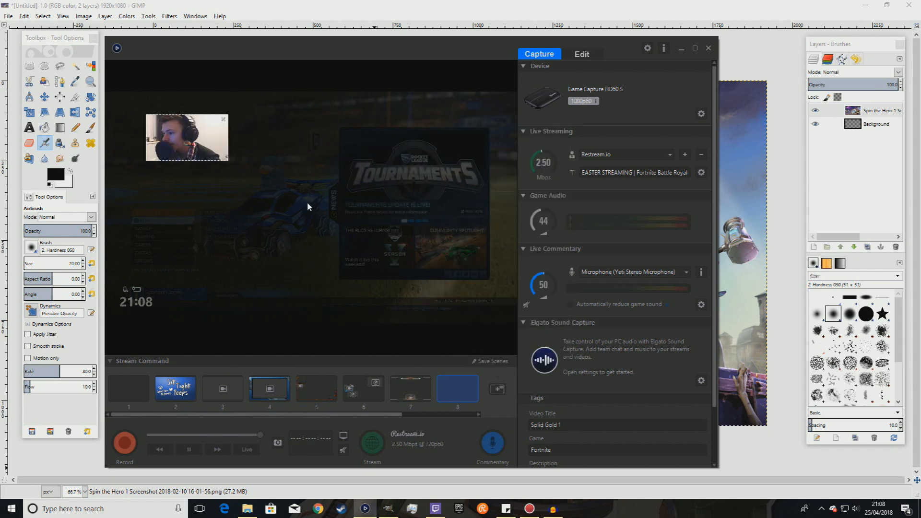
pyautogui.moveTo(187, 143); pyautogui.dragTo(179, 198)
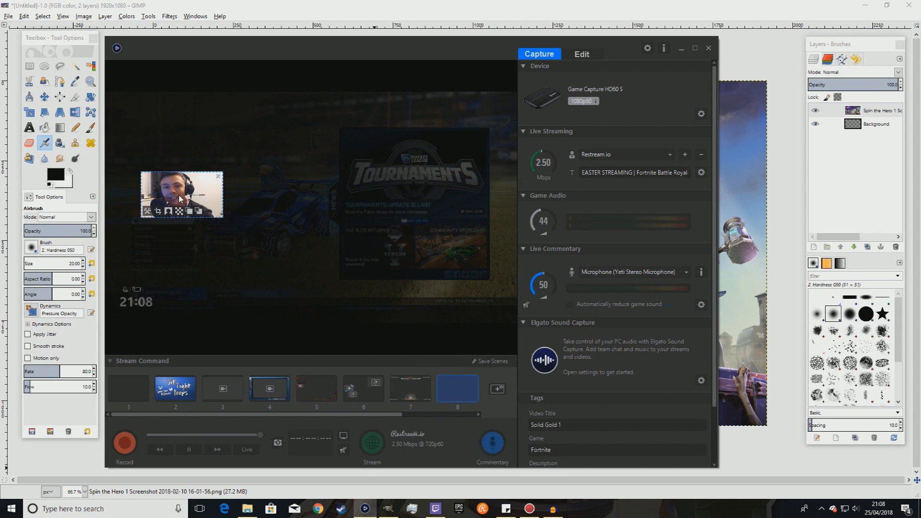
pyautogui.moveTo(181, 198); pyautogui.dragTo(212, 238)
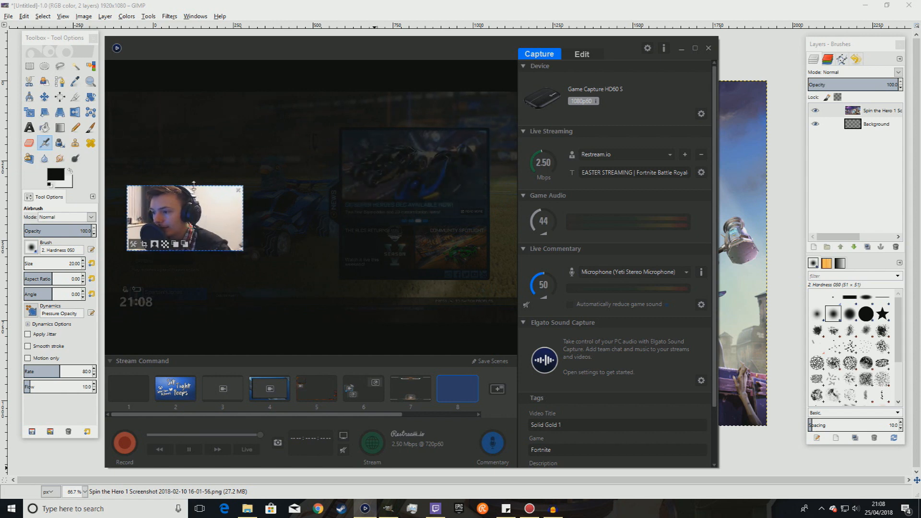
pyautogui.press('Up')
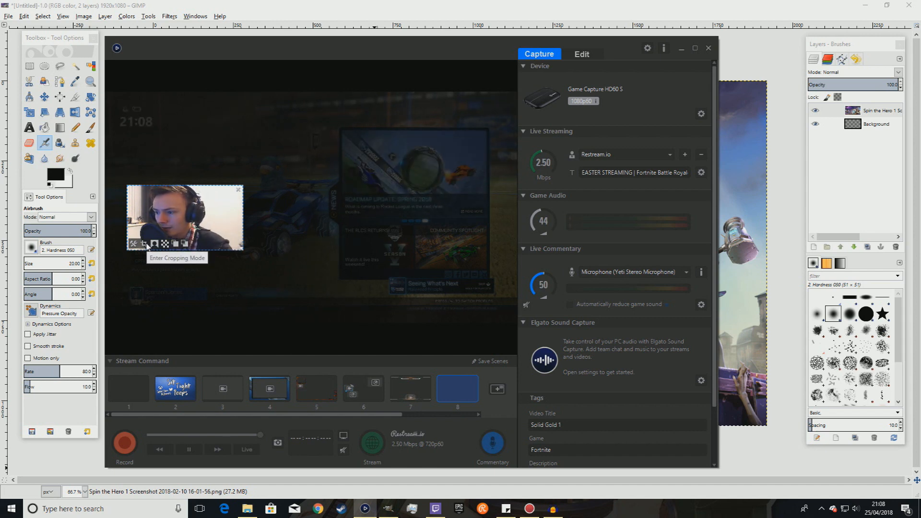
# Crop the sides of the webcam overlay, resize it and reposition it in the scene preview
pyautogui.click(145, 245)
pyautogui.moveTo(239, 219); pyautogui.dragTo(223, 218)
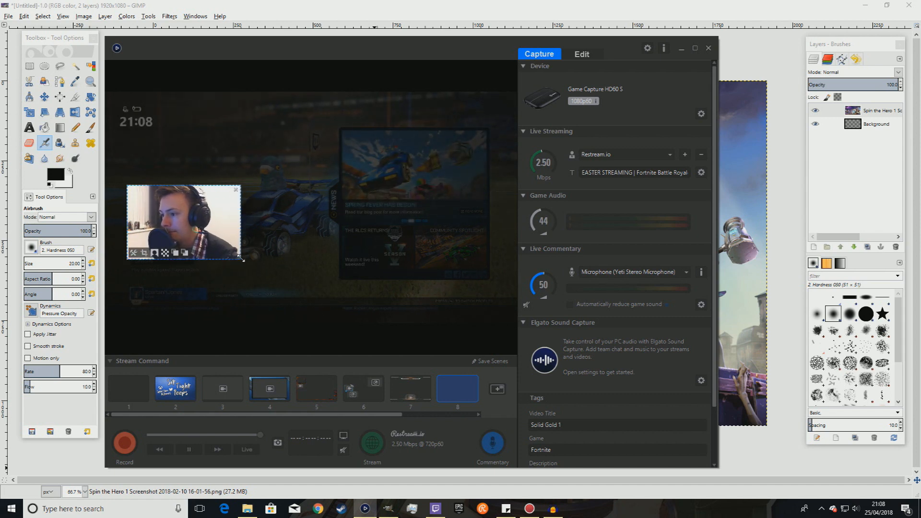
pyautogui.moveTo(227, 250); pyautogui.dragTo(241, 254)
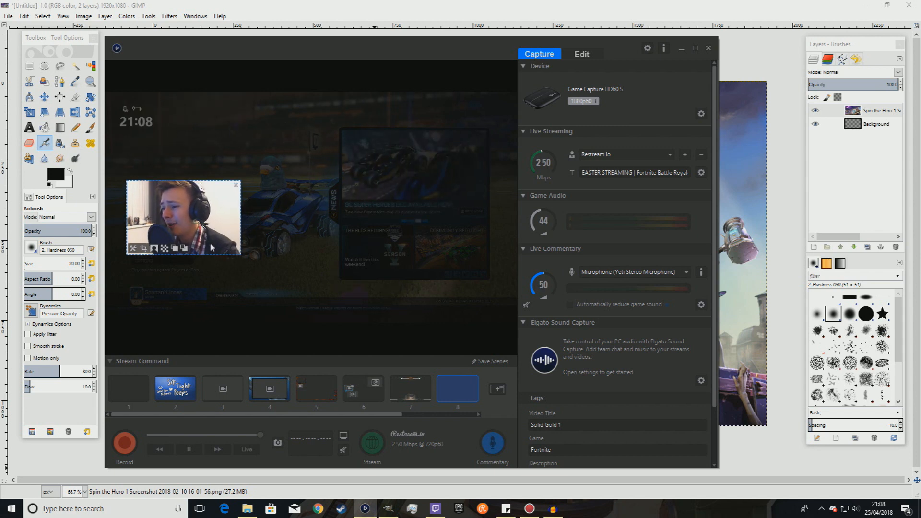
pyautogui.moveTo(210, 228)
pyautogui.mouseDown()
pyautogui.moveTo(202, 152)
pyautogui.moveTo(457, 151)
pyautogui.moveTo(470, 315)
pyautogui.moveTo(461, 278)
pyautogui.moveTo(459, 288)
pyautogui.moveTo(193, 229)
pyautogui.mouseUp()
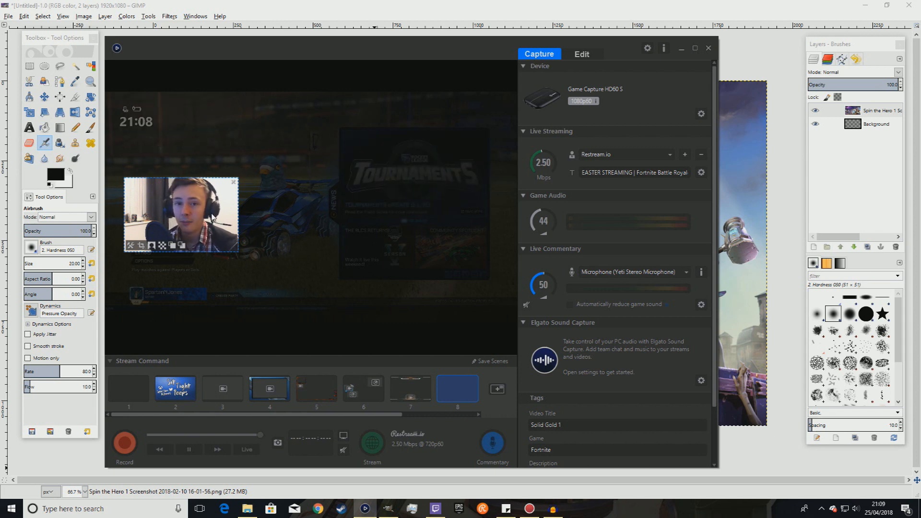
# Remove the webcam overlay from the scene and return to the image in GIMP
pyautogui.click(234, 185)
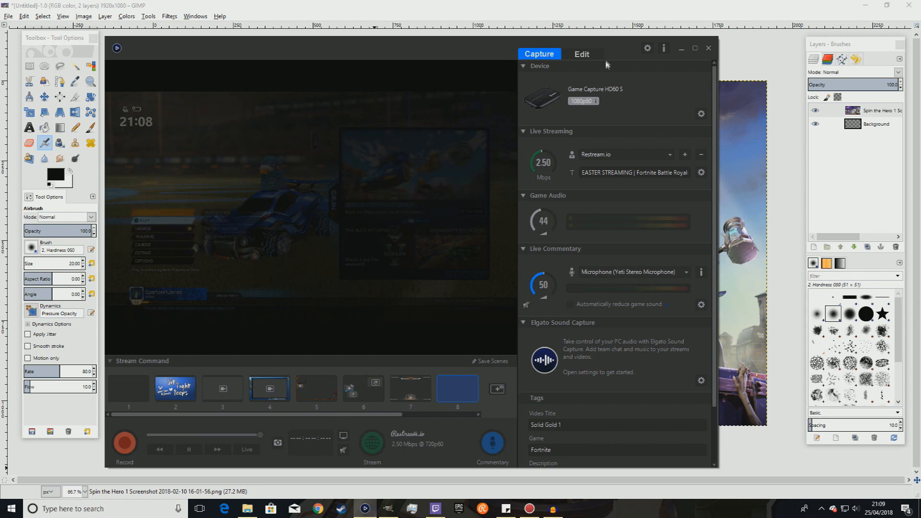
pyautogui.click(682, 49)
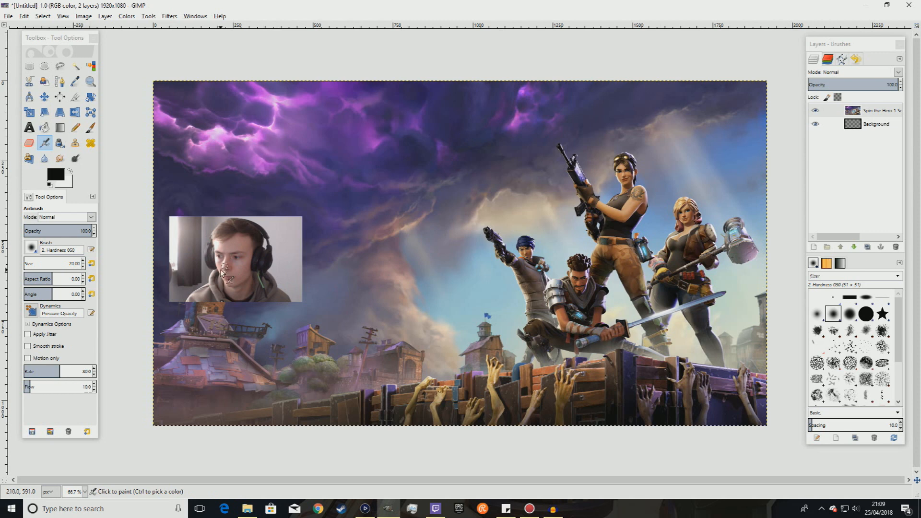
# Draw a rectangular selection about 415 × 267 px tightly around the webcam picture in the screenshot
pyautogui.click(30, 66)
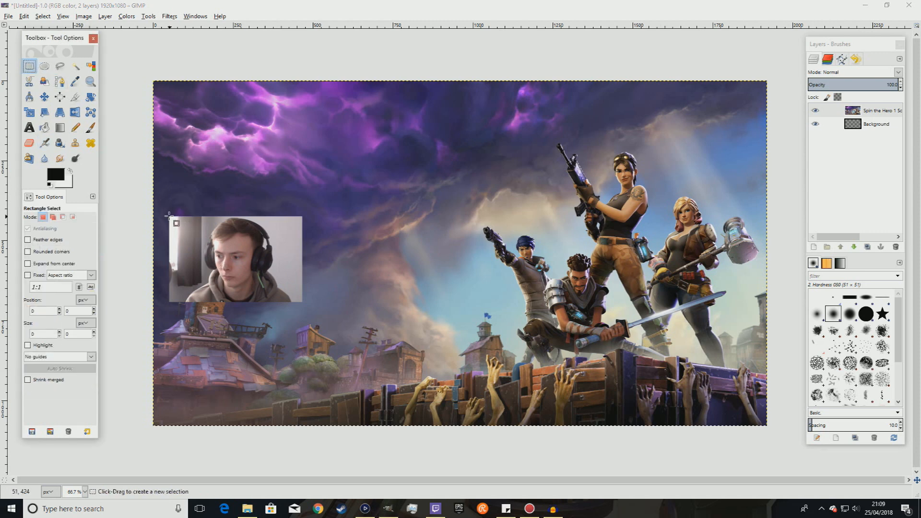
pyautogui.scroll(5, 169, 216)
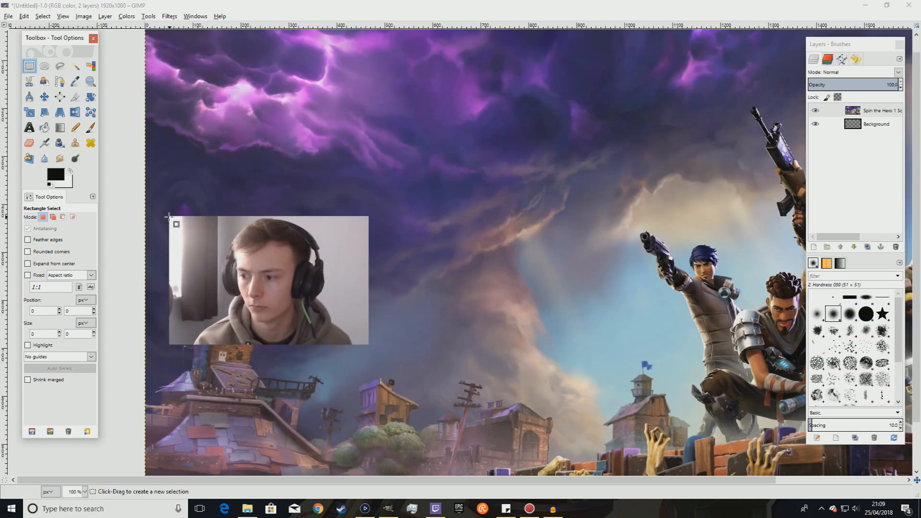
pyautogui.scroll(1, 169, 216)
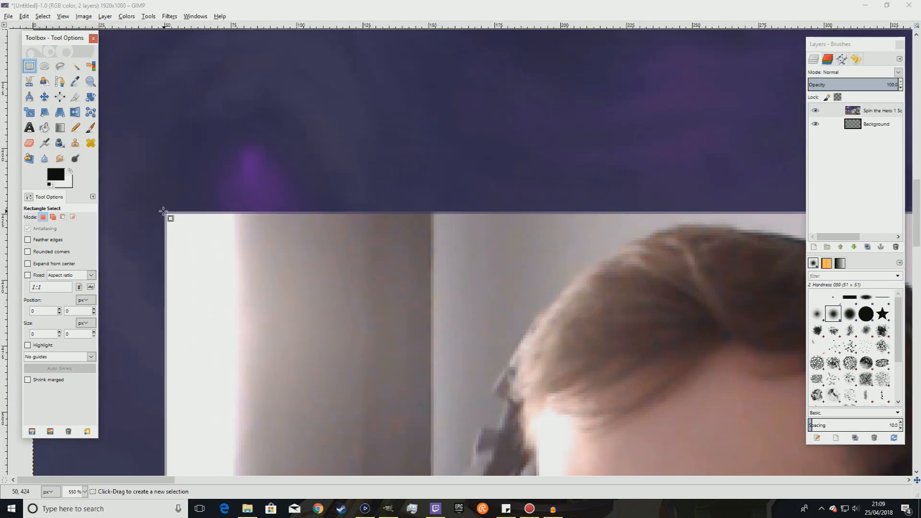
pyautogui.moveTo(166, 214)
pyautogui.mouseDown()
pyautogui.moveTo(189, 238)
pyautogui.moveTo(339, 302)
pyautogui.moveTo(603, 381)
pyautogui.moveTo(689, 381)
pyautogui.moveTo(732, 358)
pyautogui.moveTo(918, 357)
pyautogui.moveTo(789, 371)
pyautogui.moveTo(779, 362)
pyautogui.mouseUp()
pyautogui.scroll(-3, 603, 380)
pyautogui.scroll(-9, 617, 382)
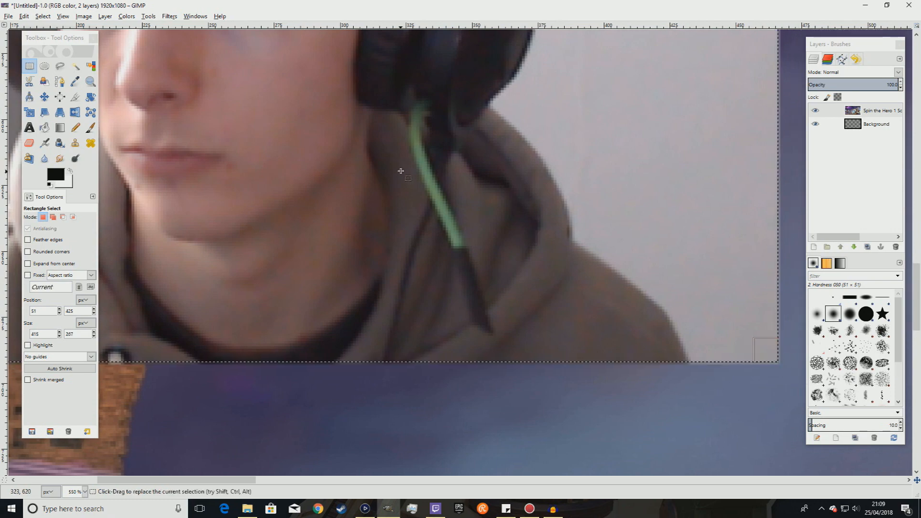
pyautogui.scroll(-6, 409, 178)
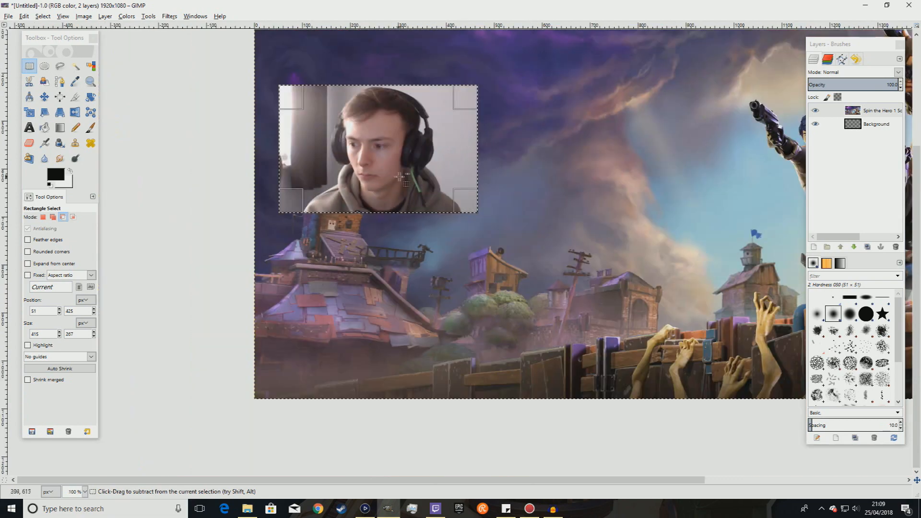
# Copy the selected webcam picture and paste it as a new layer
pyautogui.rightClick(368, 146)
pyautogui.moveTo(398, 163)
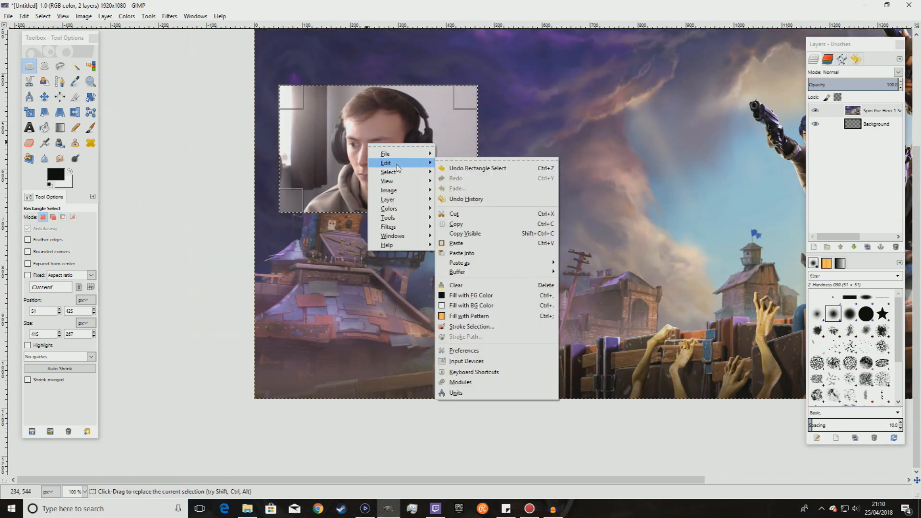
pyautogui.click(474, 217)
pyautogui.rightClick(375, 144)
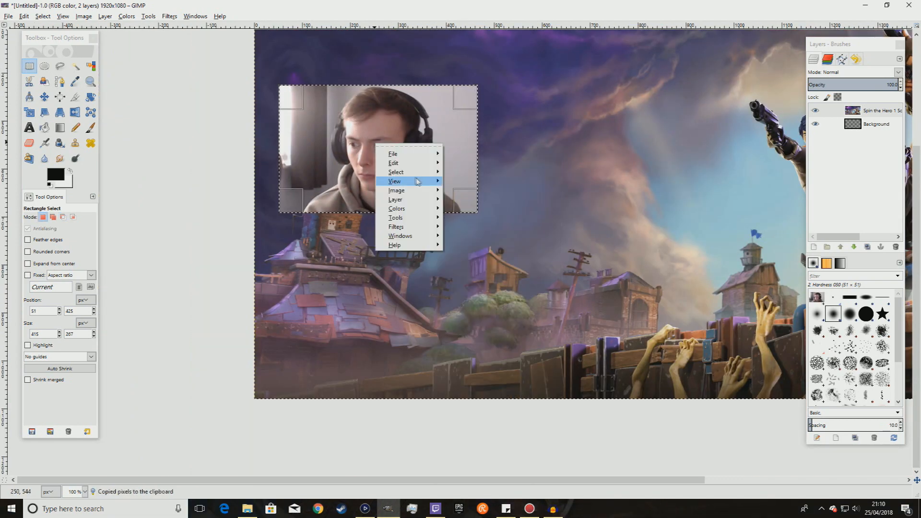
pyautogui.moveTo(398, 163)
pyautogui.moveTo(486, 263)
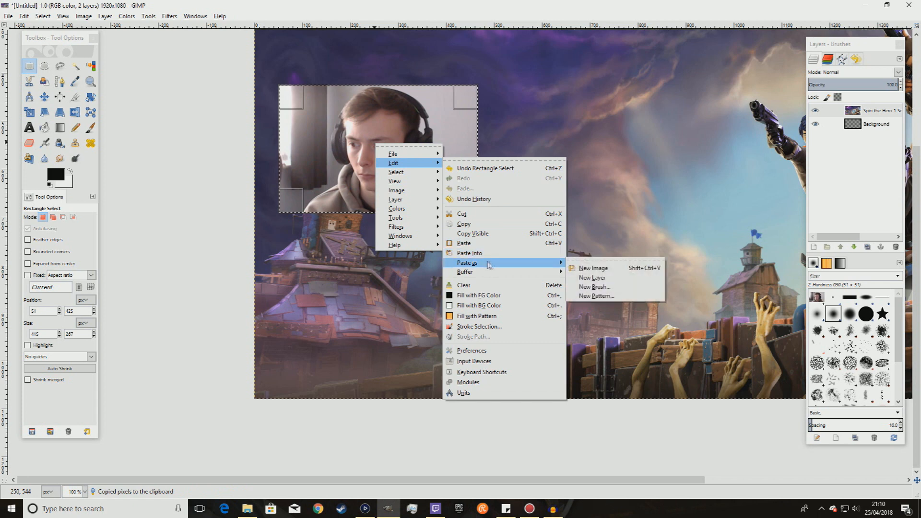
pyautogui.click(605, 277)
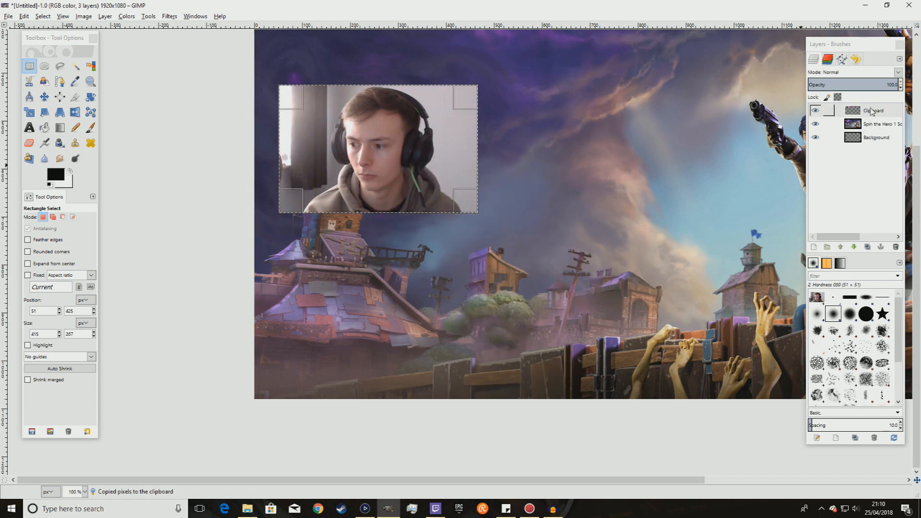
# Move the pasted Clipboard layer exactly over the original webcam picture in the screenshot
pyautogui.click(845, 110)
pyautogui.press('-')
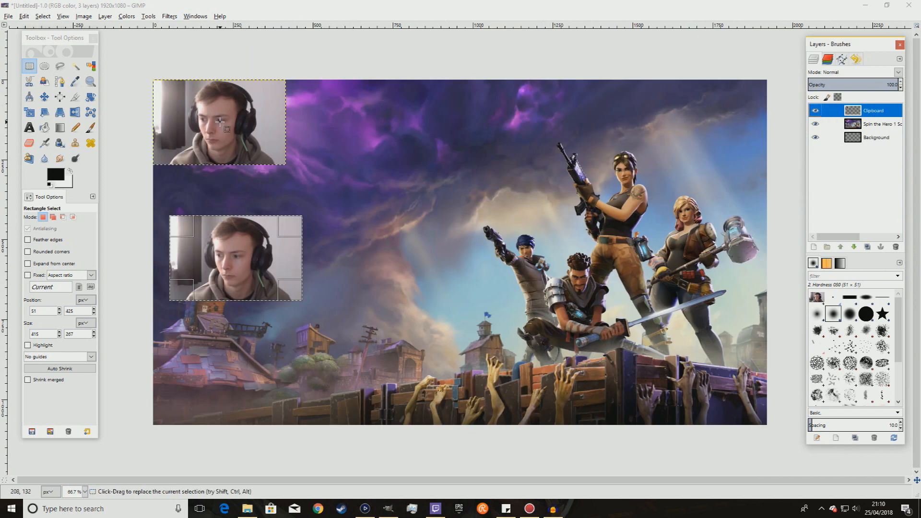
pyautogui.click(45, 96)
pyautogui.moveTo(206, 128); pyautogui.dragTo(225, 266)
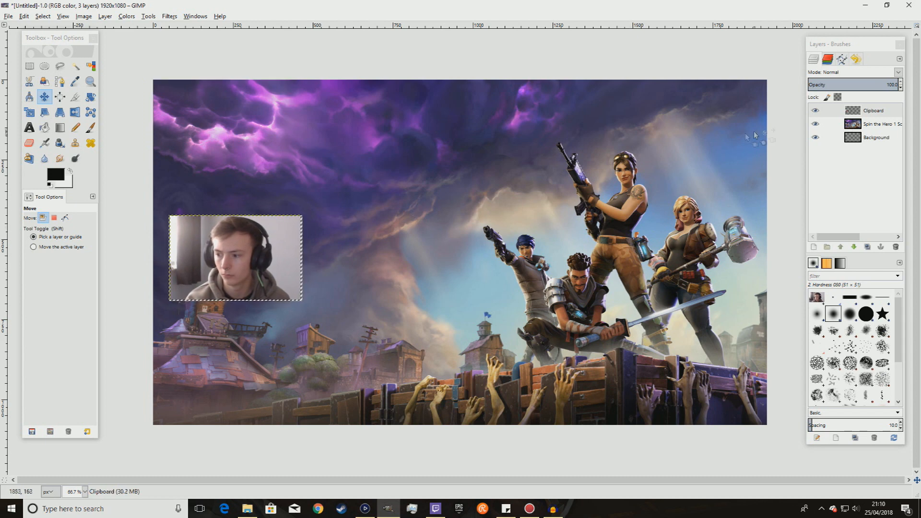
# Hide the gameplay screenshot layer so only the webcam picture shows on the transparent canvas
pyautogui.click(815, 124)
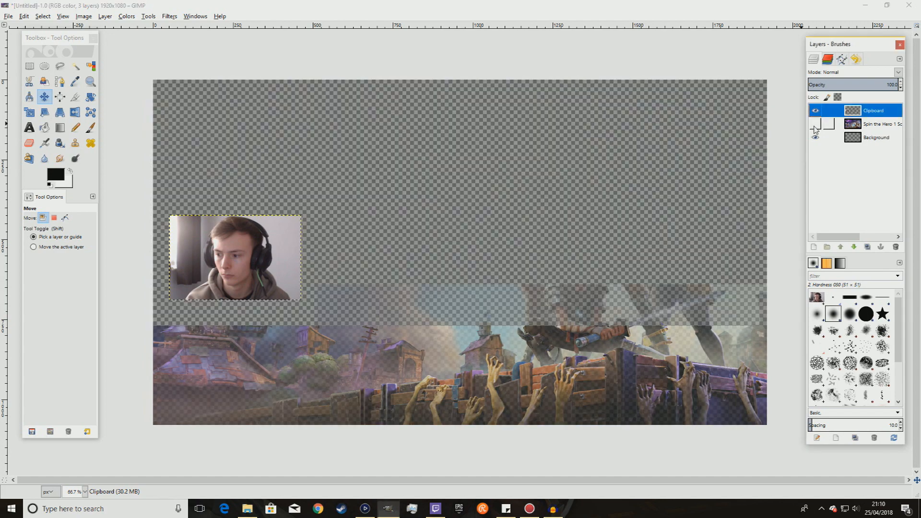
pyautogui.press('u')
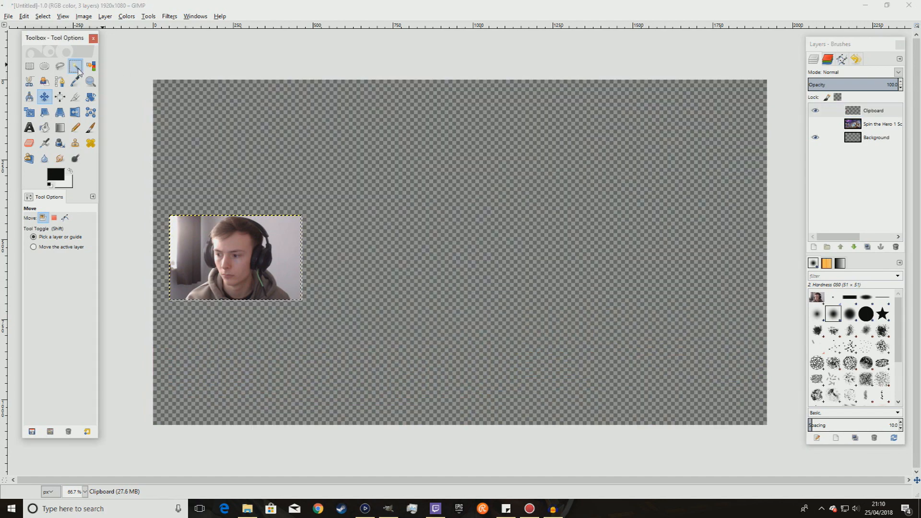
pyautogui.click(44, 97)
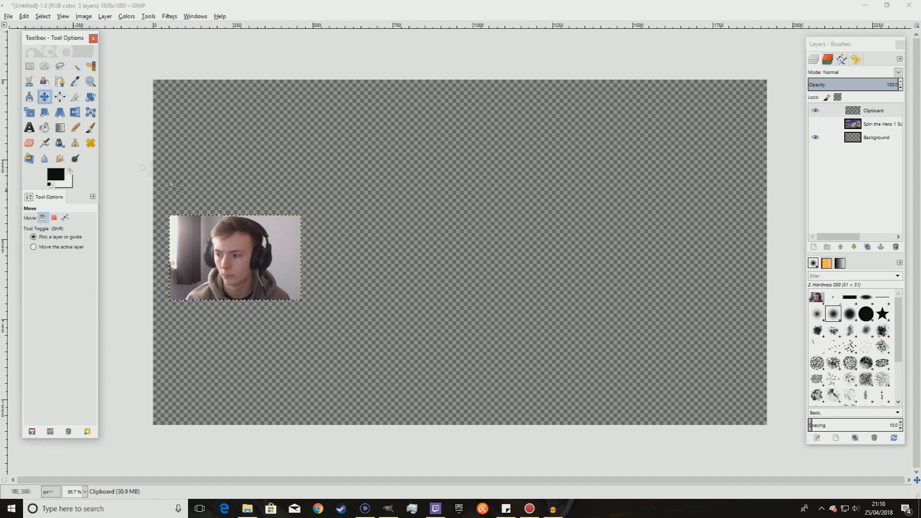
pyautogui.press('1')
pyautogui.hotkey('shift', 's')
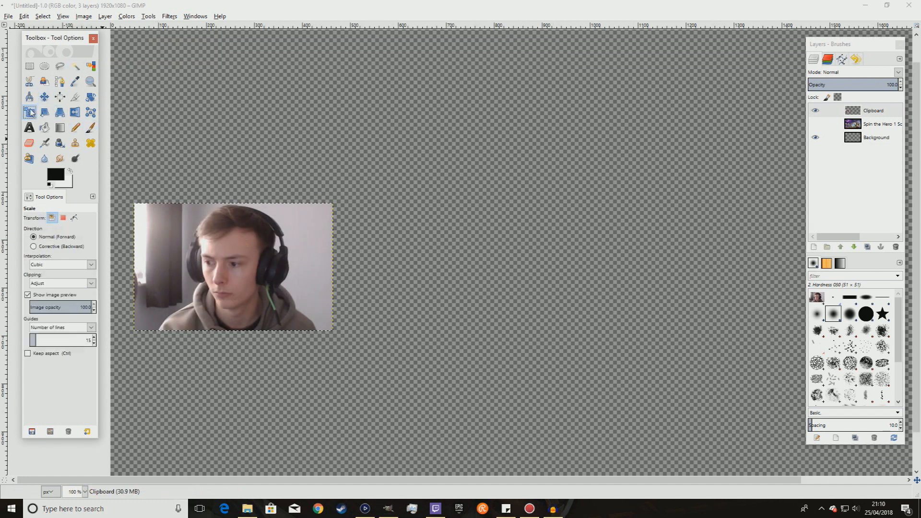
pyautogui.click(251, 259)
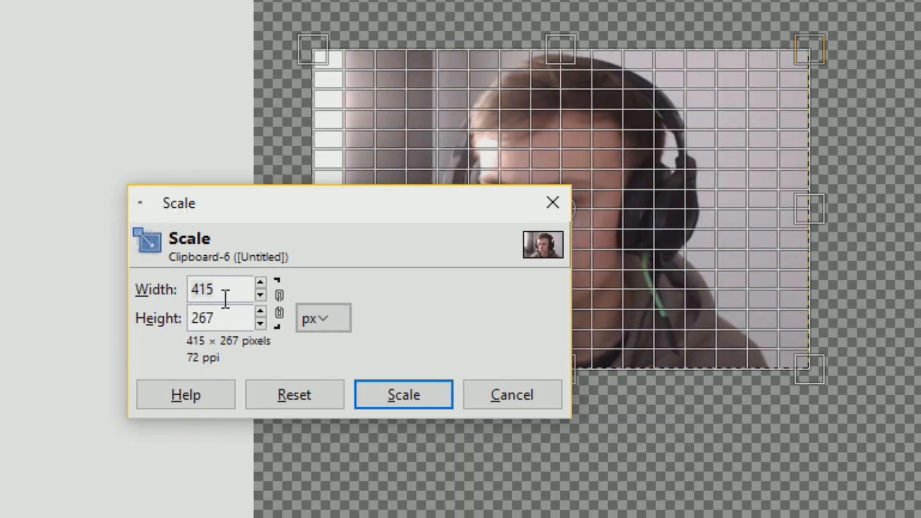
pyautogui.click(279, 304)
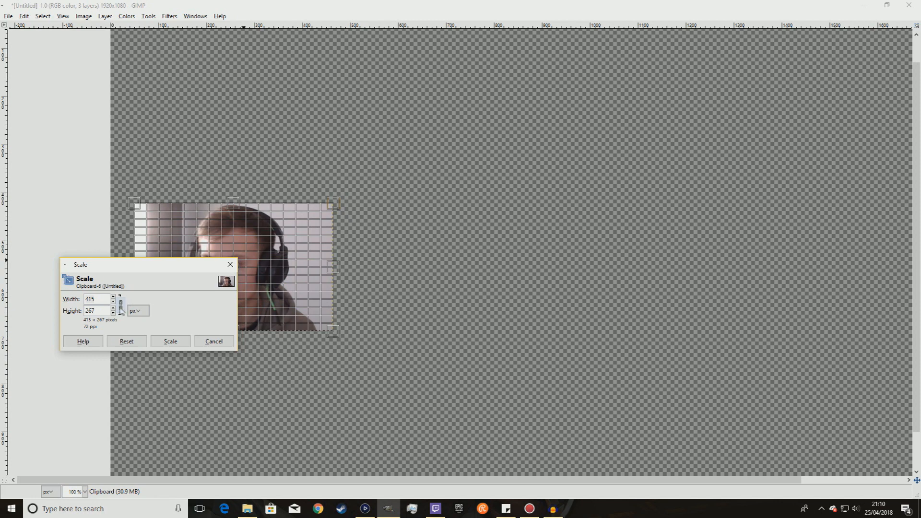
pyautogui.click(214, 342)
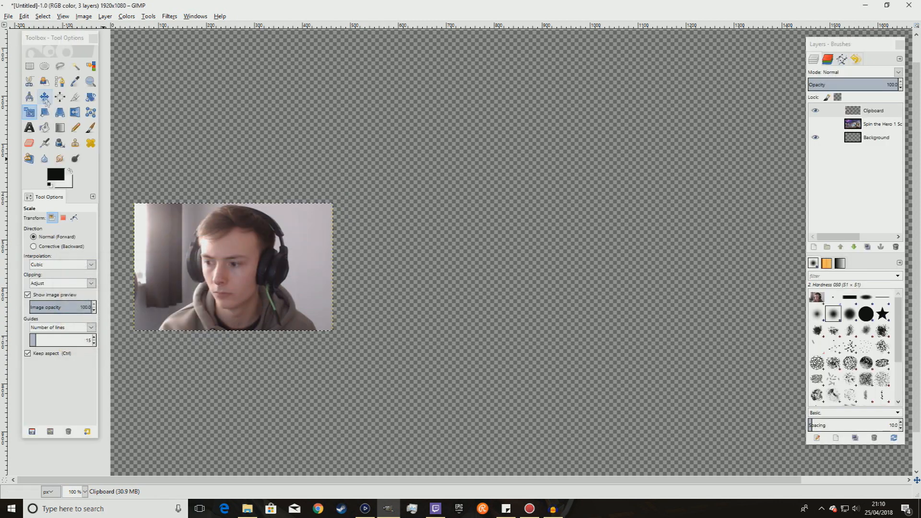
# Move the webcam picture layer slightly up and to the right on the canvas
pyautogui.click(44, 98)
pyautogui.press('-')
pyautogui.moveTo(237, 261); pyautogui.dragTo(243, 259)
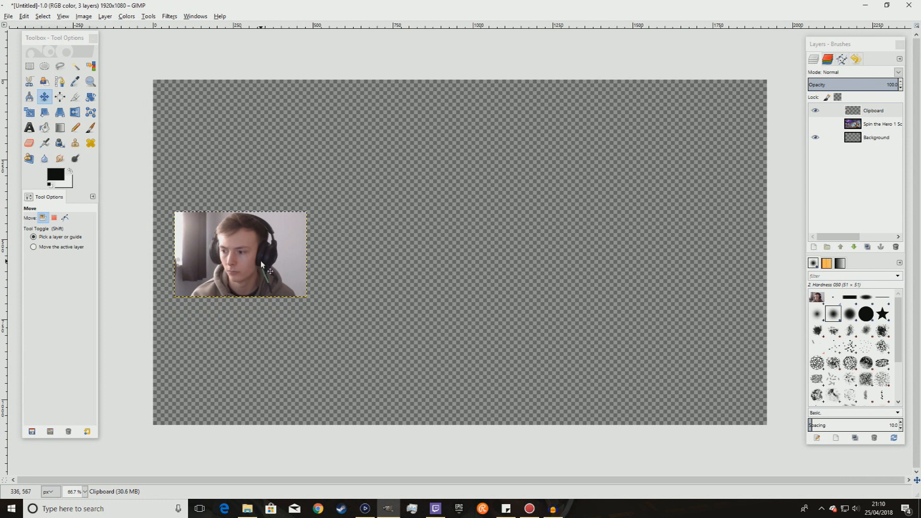
pyautogui.click(876, 111)
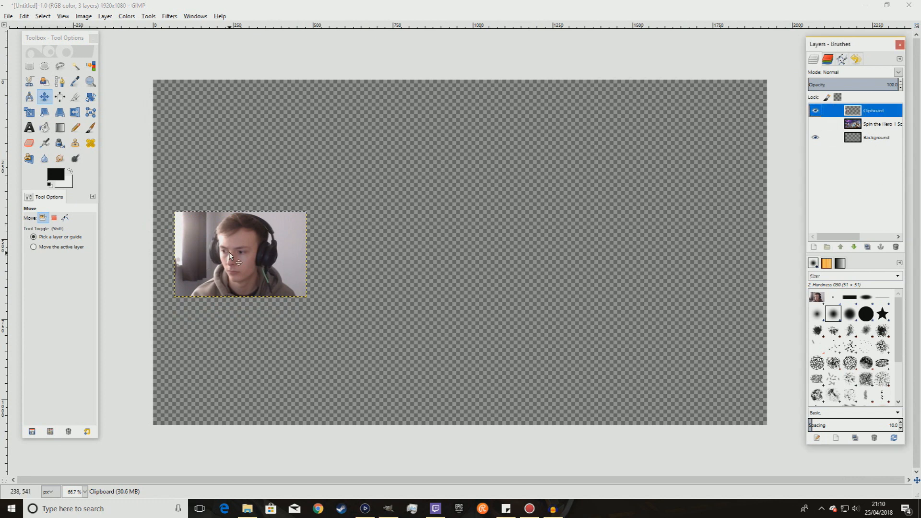
# Delete the empty Background layer from the image
pyautogui.press('+')
pyautogui.press('+')
pyautogui.click(867, 137)
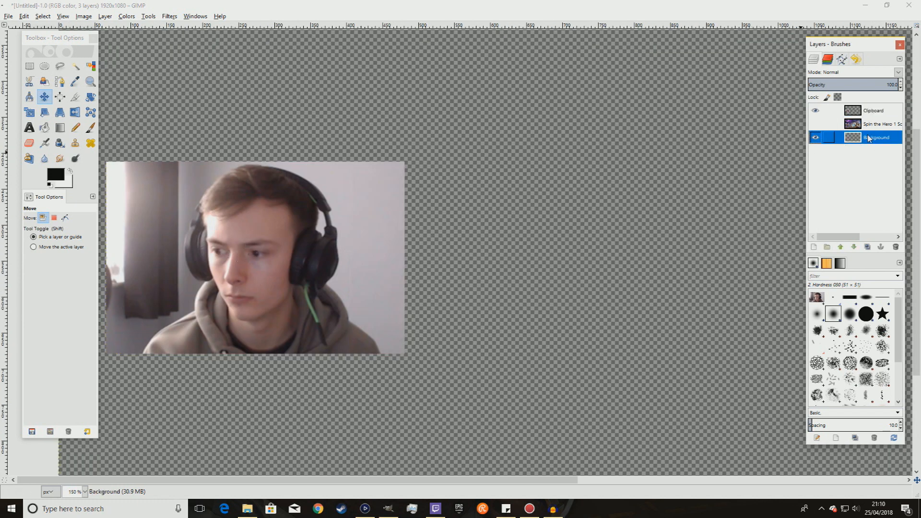
pyautogui.rightClick(866, 138)
pyautogui.click(847, 216)
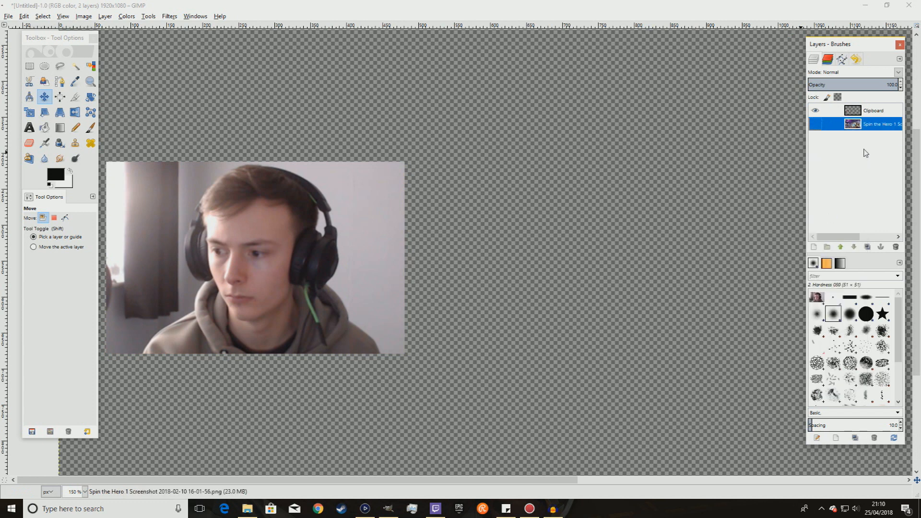
# Add a new transparent layer between the Clipboard layer and the gameplay screenshot layer
pyautogui.rightClick(862, 166)
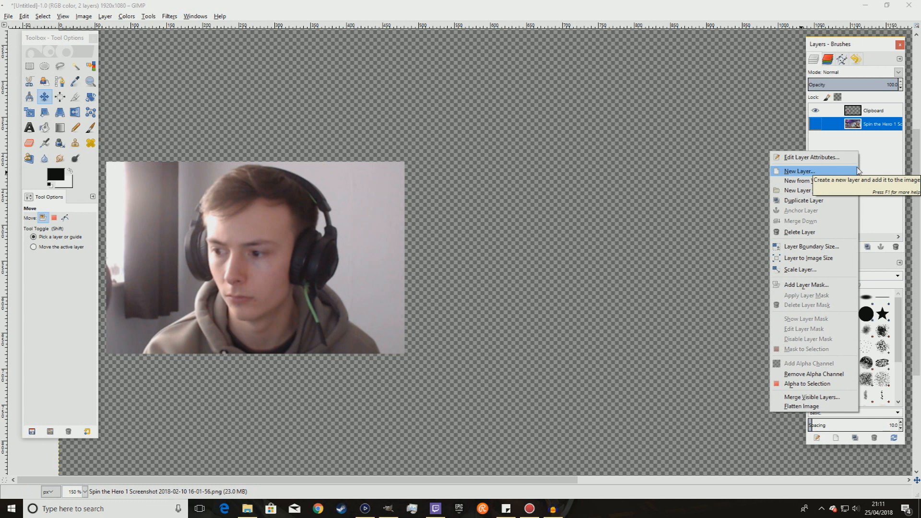
pyautogui.click(850, 172)
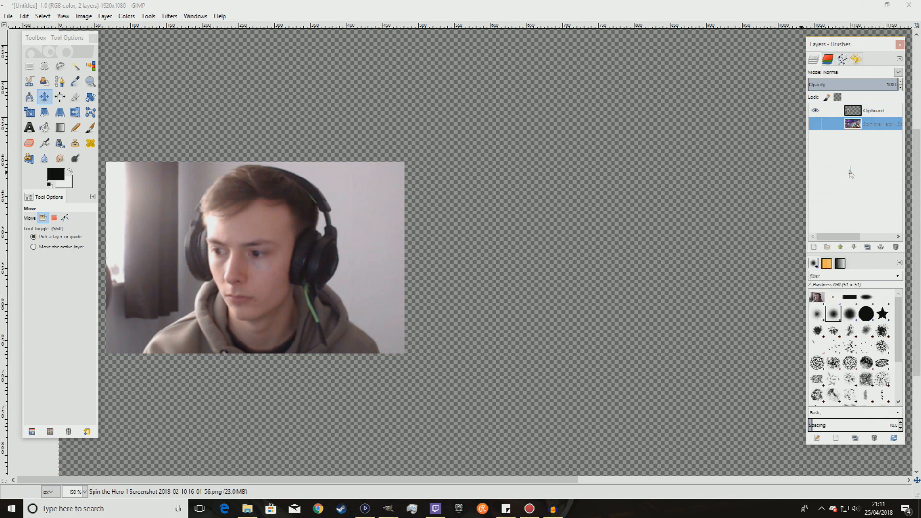
pyautogui.click(843, 247)
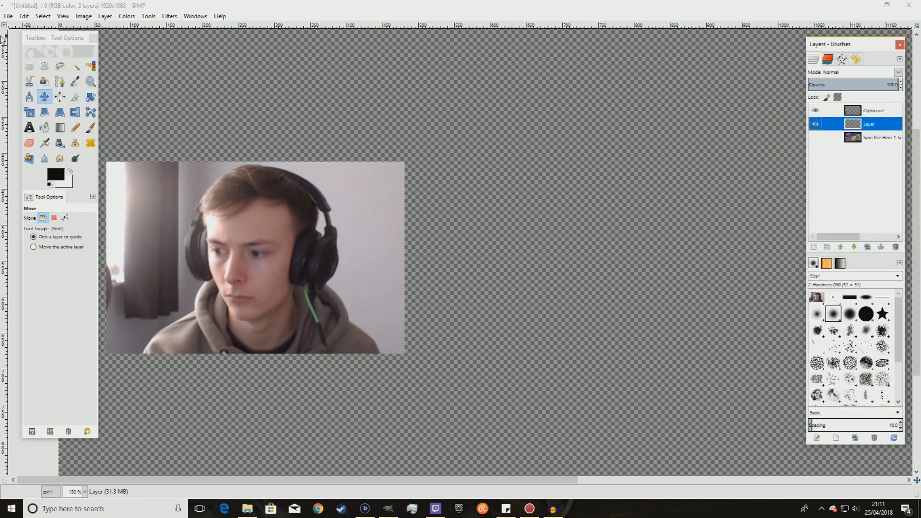
# Draw a rectangular selection about 430 × 276 px around the webcam picture, leaving a narrow margin on every side
pyautogui.click(30, 67)
pyautogui.press('1')
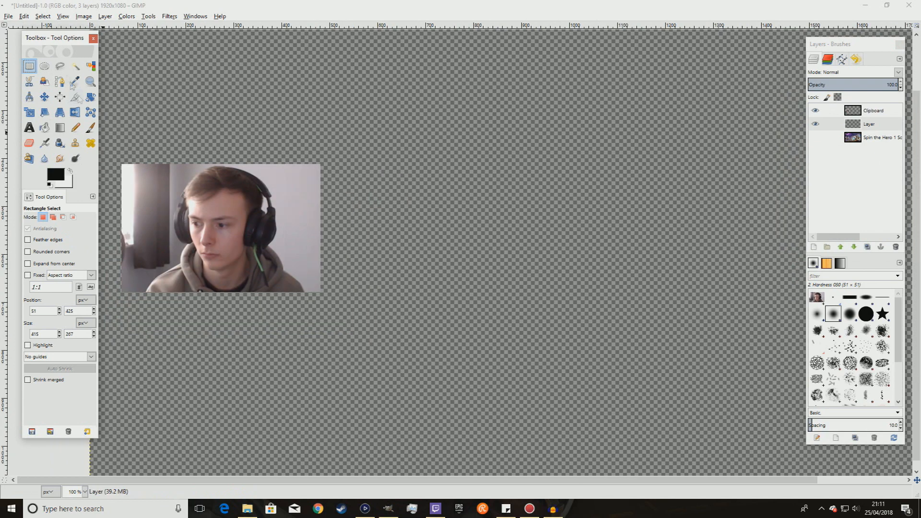
pyautogui.moveTo(57, 41); pyautogui.dragTo(41, 41)
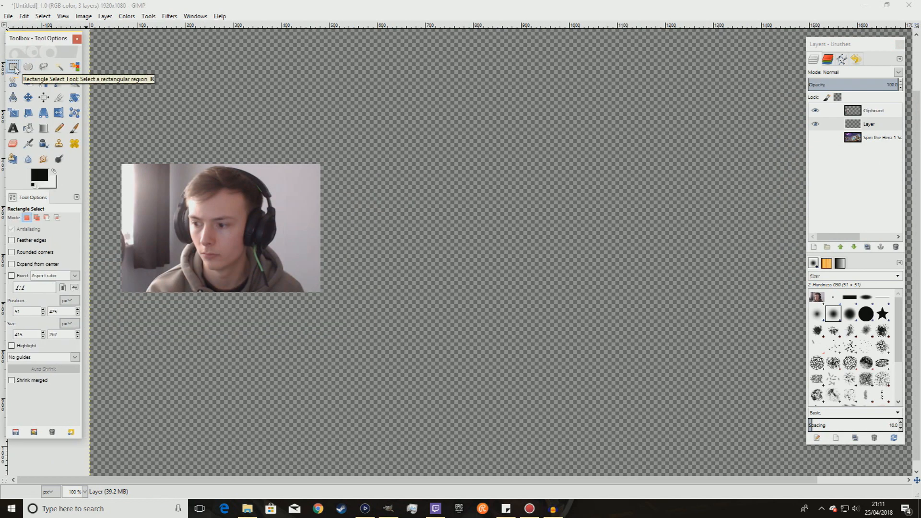
pyautogui.scroll(2, 118, 160)
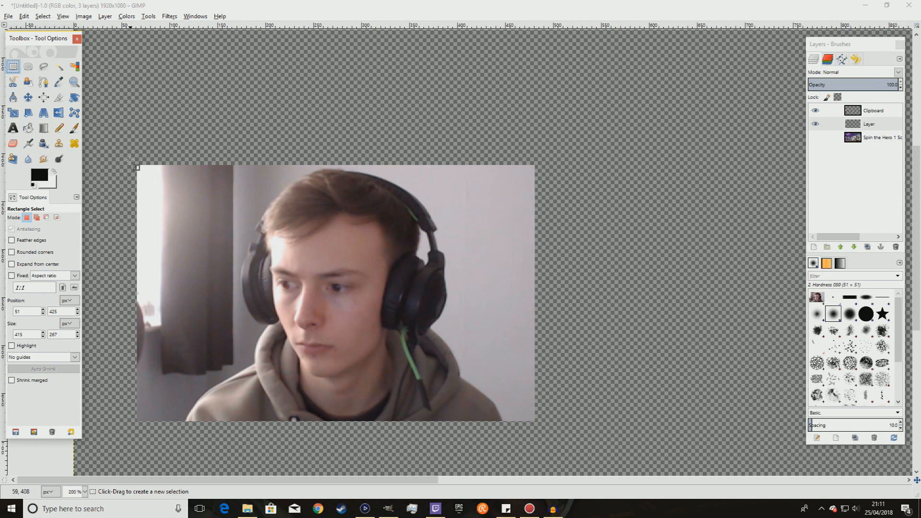
pyautogui.moveTo(128, 160); pyautogui.dragTo(538, 422)
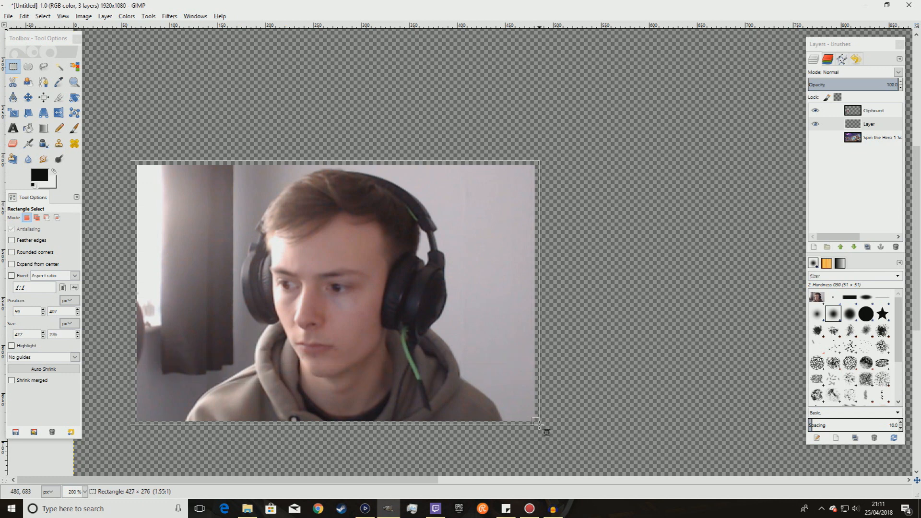
pyautogui.moveTo(538, 422); pyautogui.dragTo(539, 423)
pyautogui.moveTo(540, 422); pyautogui.dragTo(542, 425)
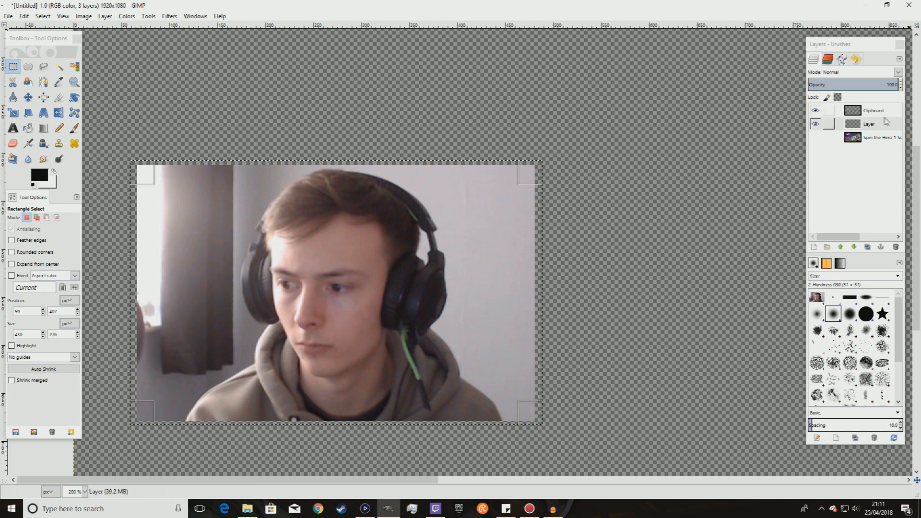
# Hide the Clipboard layer and bucket-fill the selection on the new layer with black
pyautogui.click(815, 111)
pyautogui.click(868, 124)
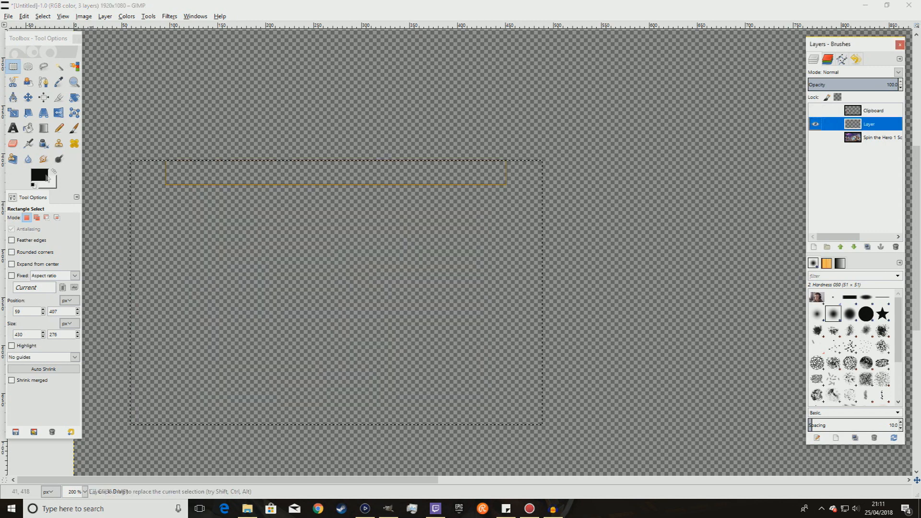
pyautogui.click(29, 128)
pyautogui.click(308, 264)
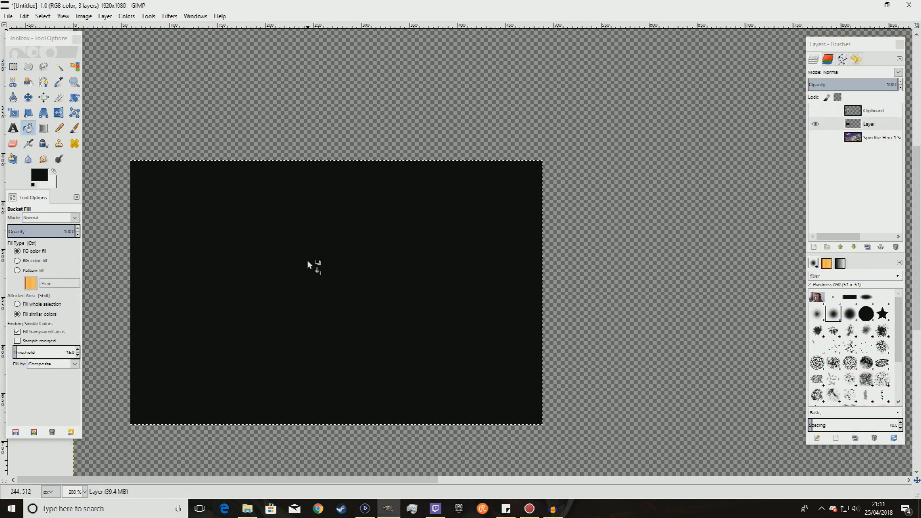
# Show the Clipboard layer again over the black rectangle and clear the selection
pyautogui.click(815, 111)
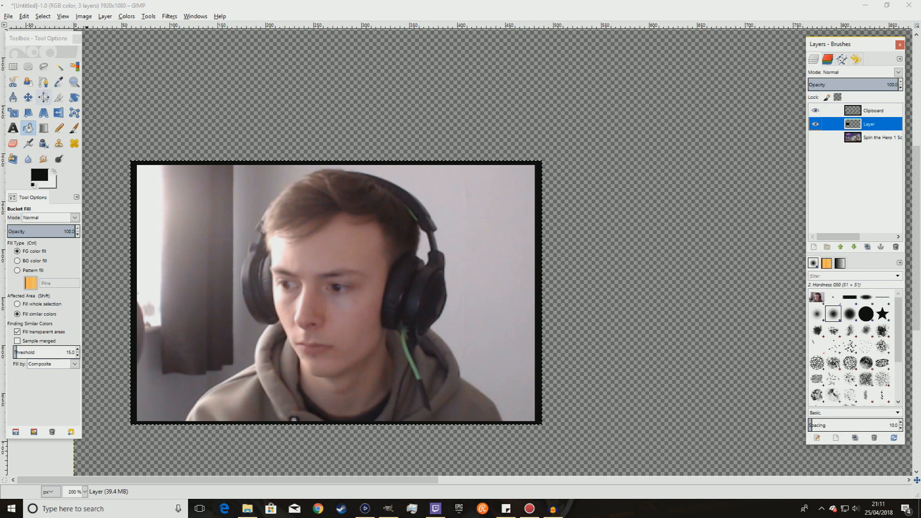
pyautogui.click(58, 66)
pyautogui.scroll(-1, 281, 163)
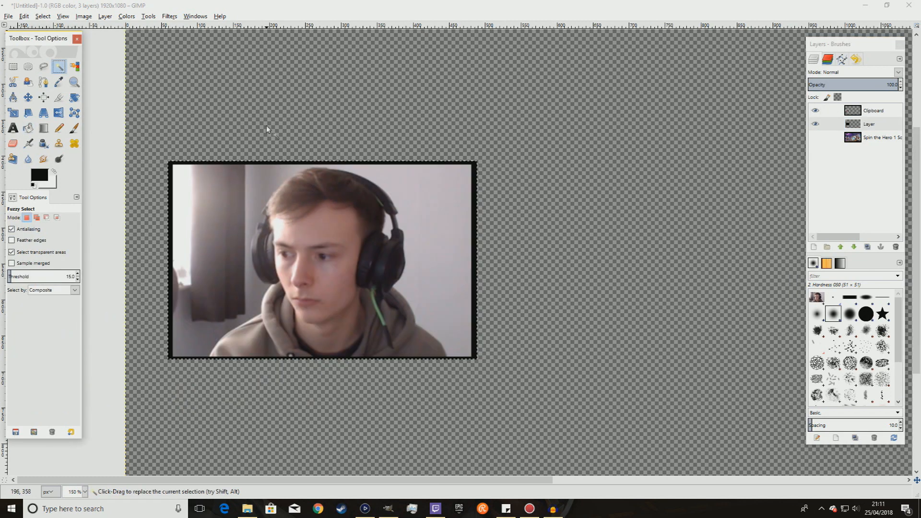
pyautogui.click(106, 146)
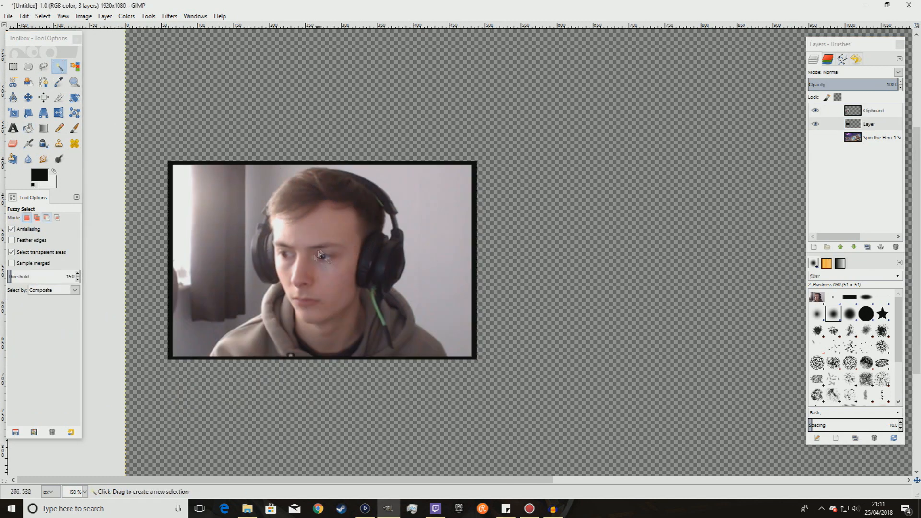
# Move the toolbox onto the empty canvas area beside the webcam frame so it does not cover the picture
pyautogui.keyDown('ctrl'); pyautogui.scroll(-2, 359, 263); pyautogui.keyUp('ctrl')
pyautogui.keyDown('ctrl'); pyautogui.scroll(2, 294, 262); pyautogui.keyUp('ctrl')
pyautogui.moveTo(271, 480); pyautogui.dragTo(258, 481)
pyautogui.moveTo(33, 44); pyautogui.dragTo(638, 50)
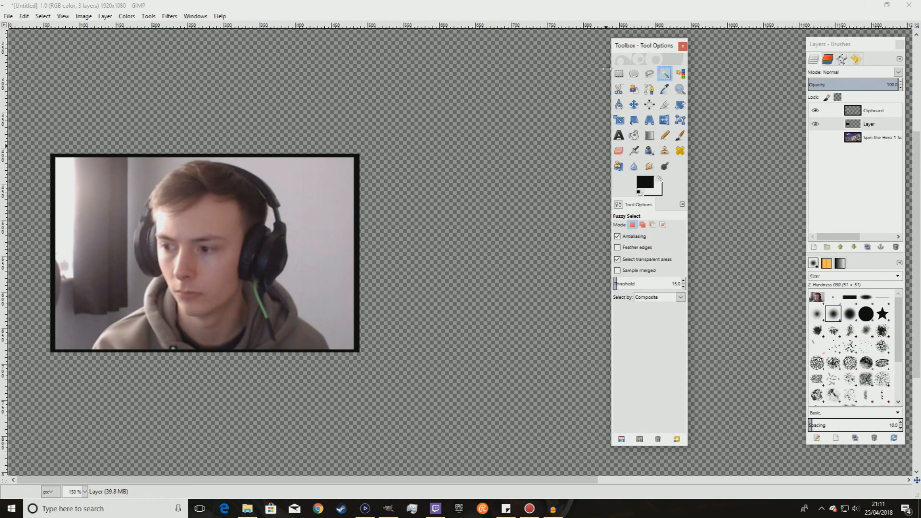
pyautogui.moveTo(657, 46); pyautogui.dragTo(475, 55)
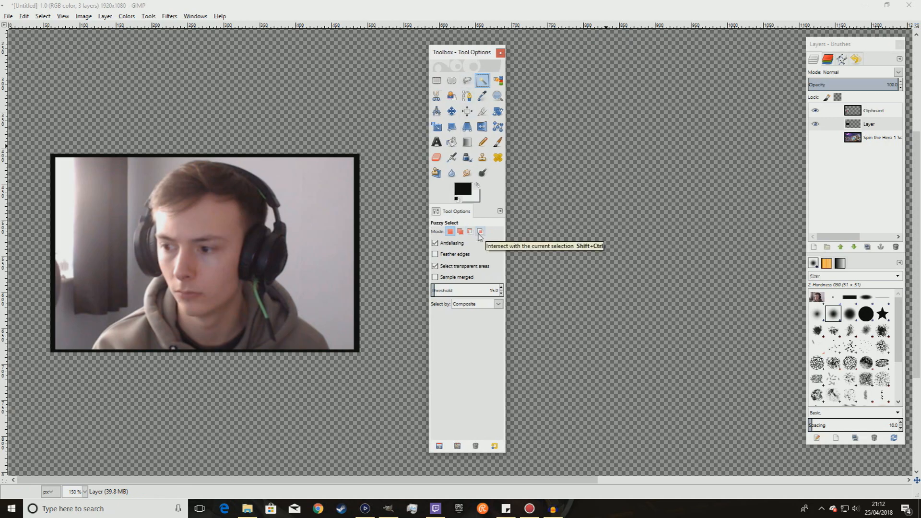
# Select the exact outline of the webcam picture by turning the Clipboard layer's alpha into a selection
pyautogui.click(863, 111)
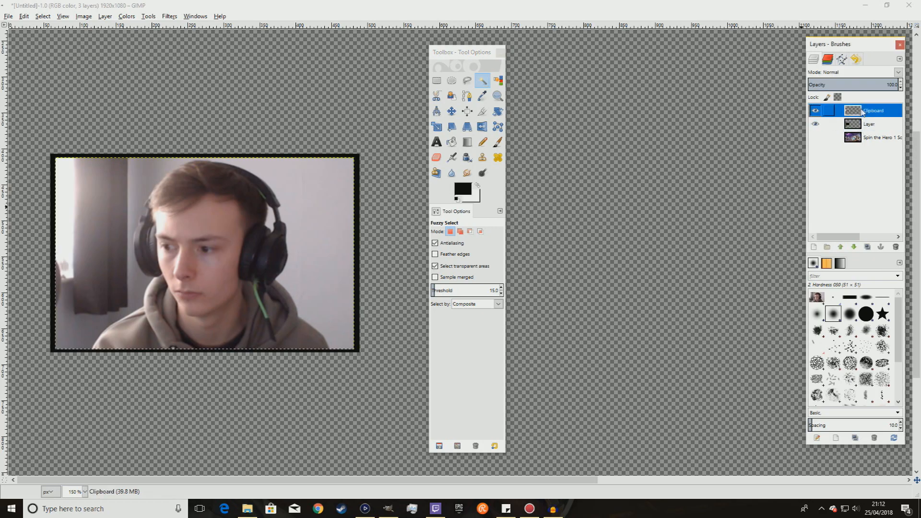
pyautogui.rightClick(859, 112)
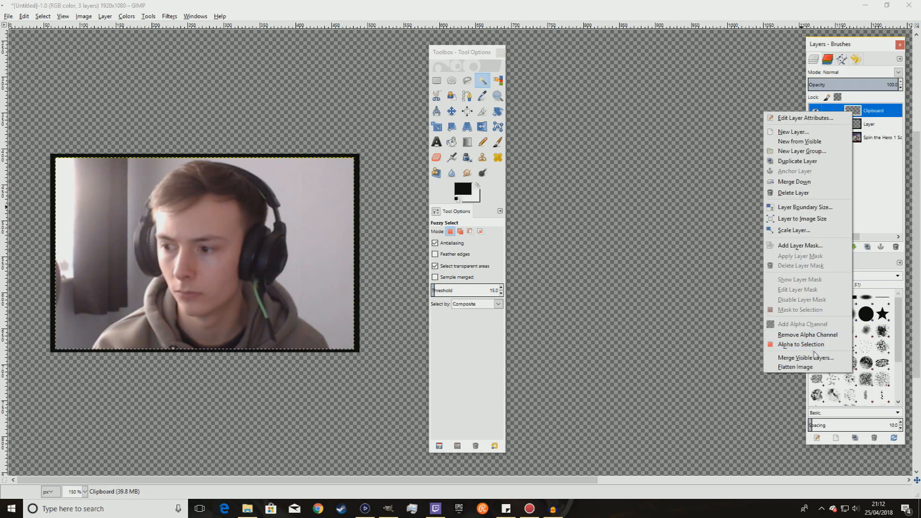
pyautogui.click(825, 344)
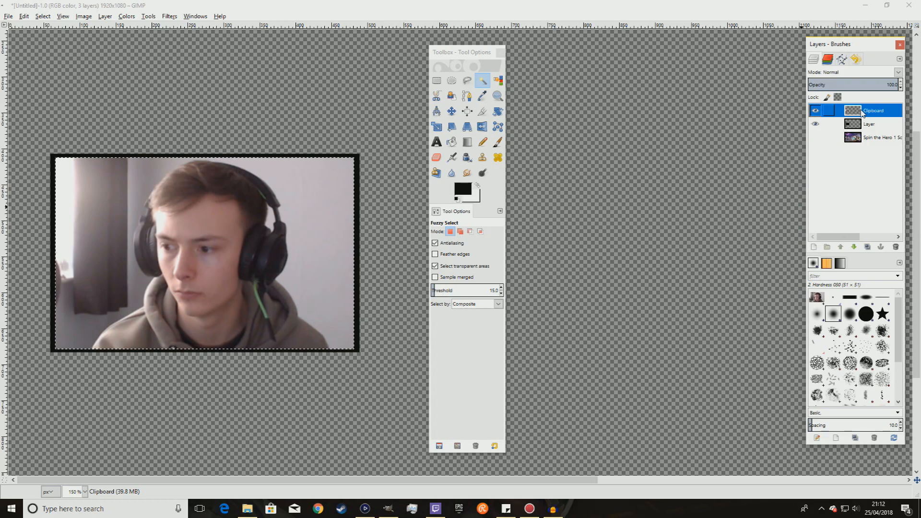
pyautogui.rightClick(864, 112)
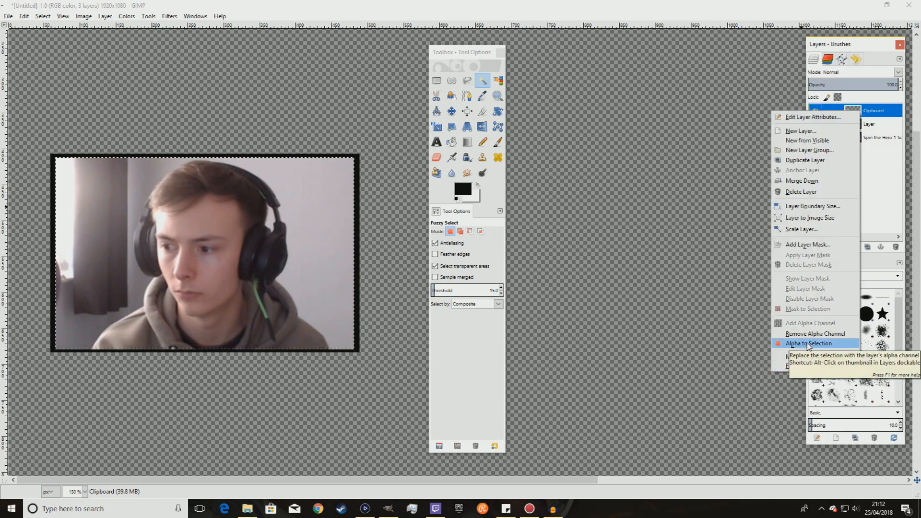
pyautogui.click(886, 150)
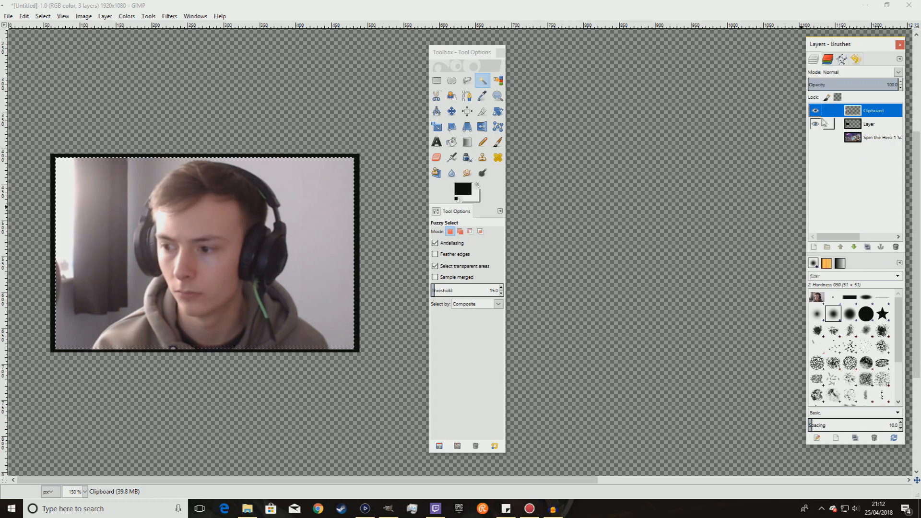
# Hide the Clipboard layer and delete the selected area from the black rectangle, leaving only a thin border
pyautogui.click(816, 111)
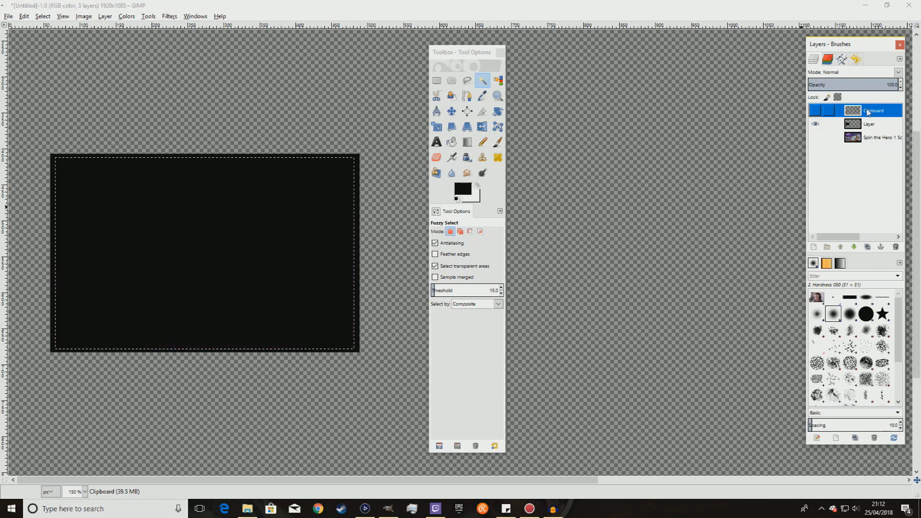
pyautogui.click(865, 126)
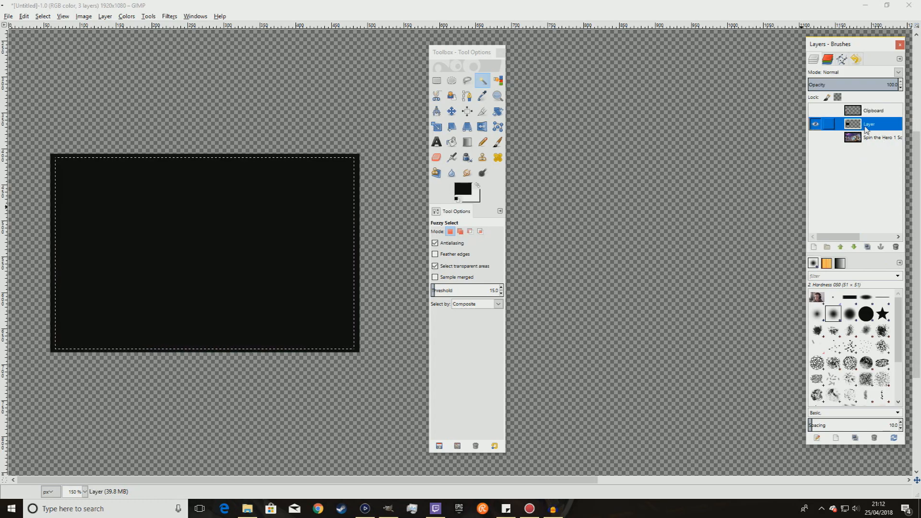
pyautogui.press('Delete')
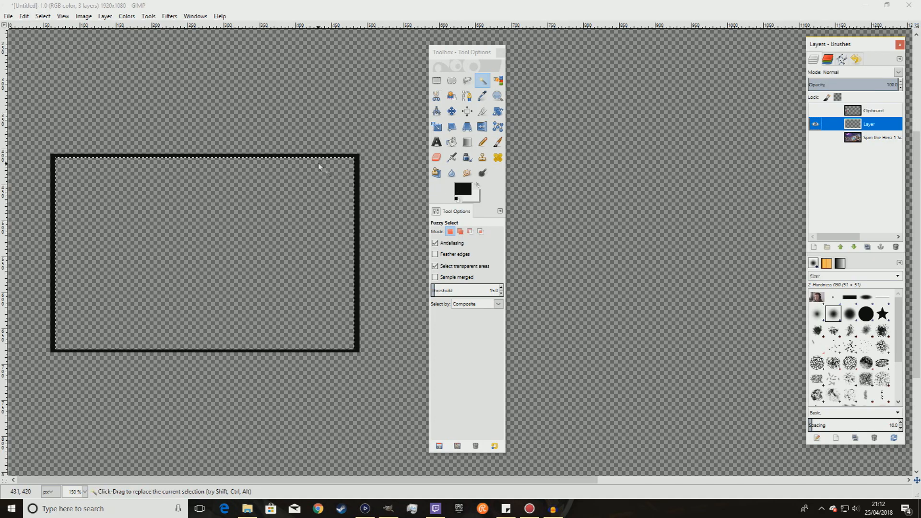
pyautogui.keyDown('ctrl'); pyautogui.scroll(-1, 312, 172); pyautogui.keyUp('ctrl')
pyautogui.click(482, 82)
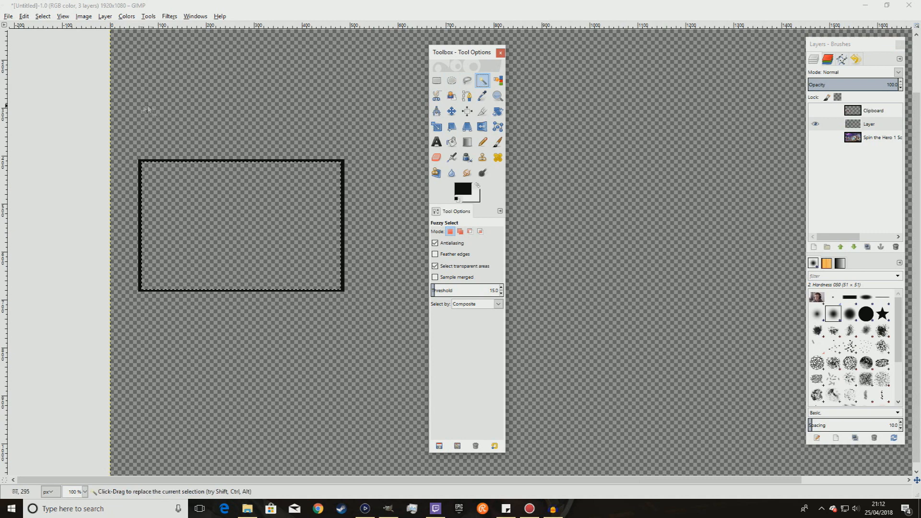
# Show the Clipboard layer's webcam picture inside the thin black border and clear the selection
pyautogui.click(93, 94)
pyautogui.click(816, 111)
pyautogui.moveTo(859, 111)
pyautogui.mouseDown()
pyautogui.moveTo(870, 131)
pyautogui.moveTo(867, 110)
pyautogui.mouseUp()
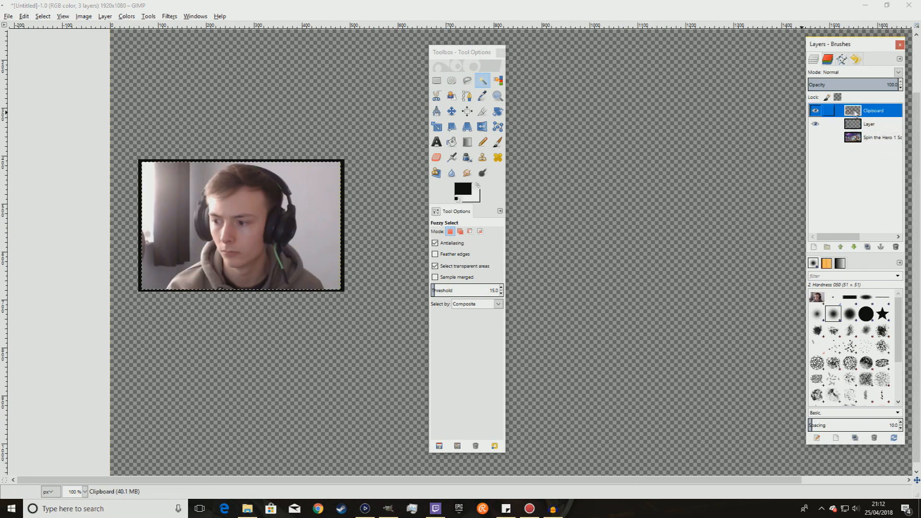
pyautogui.click(21, 122)
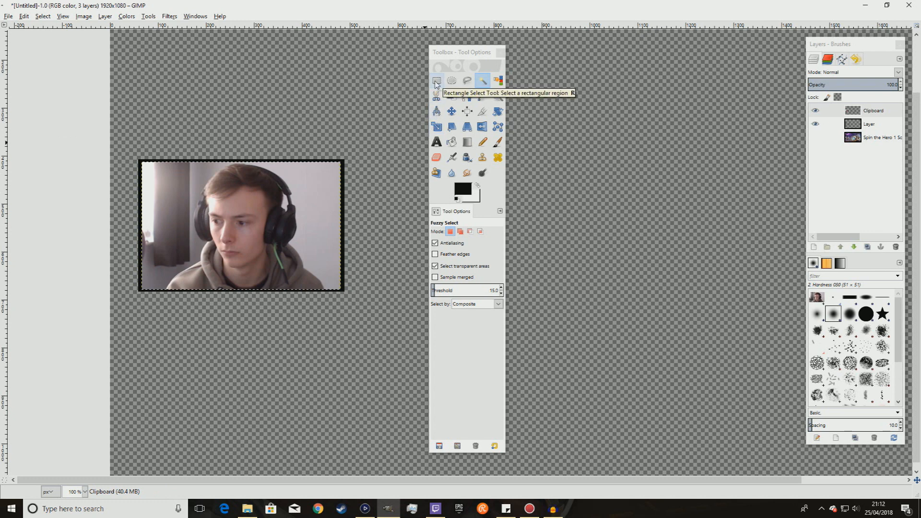
# Add a new transparent 1920 × 1080 px layer above the Clipboard layer
pyautogui.click(854, 171)
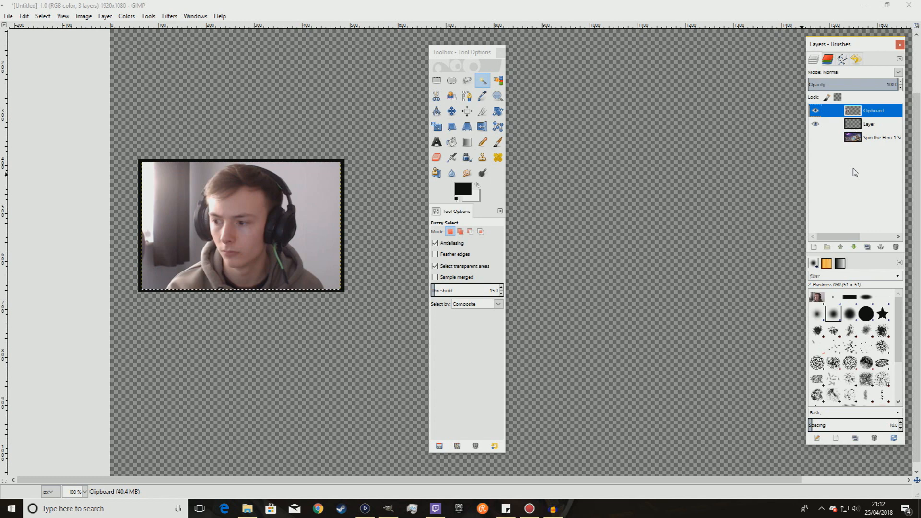
pyautogui.rightClick(861, 173)
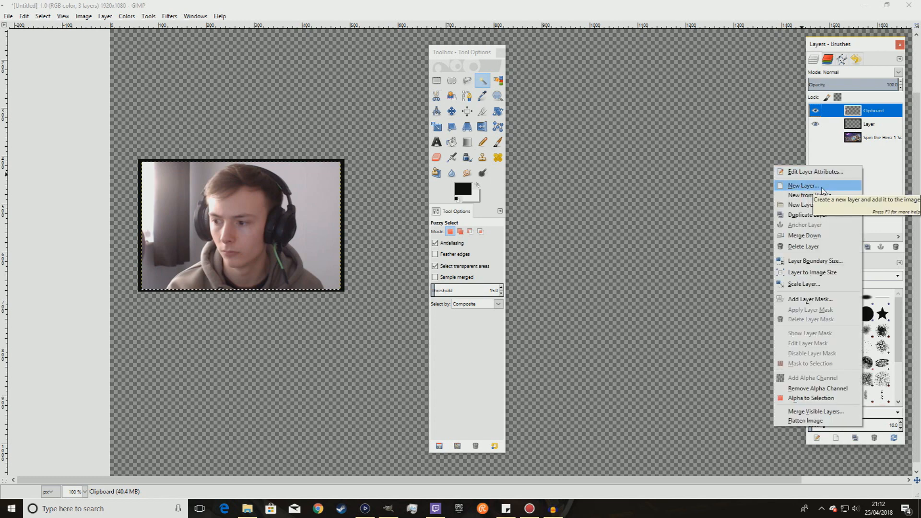
pyautogui.click(821, 186)
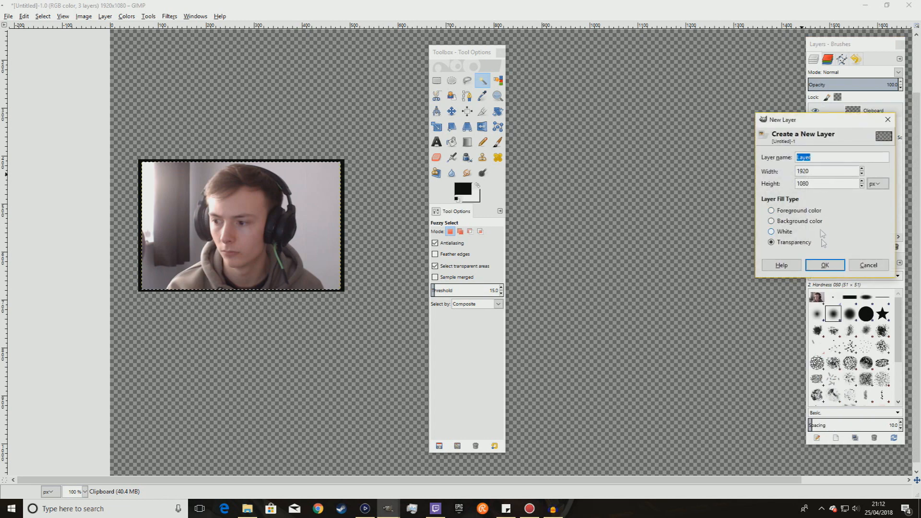
pyautogui.click(825, 264)
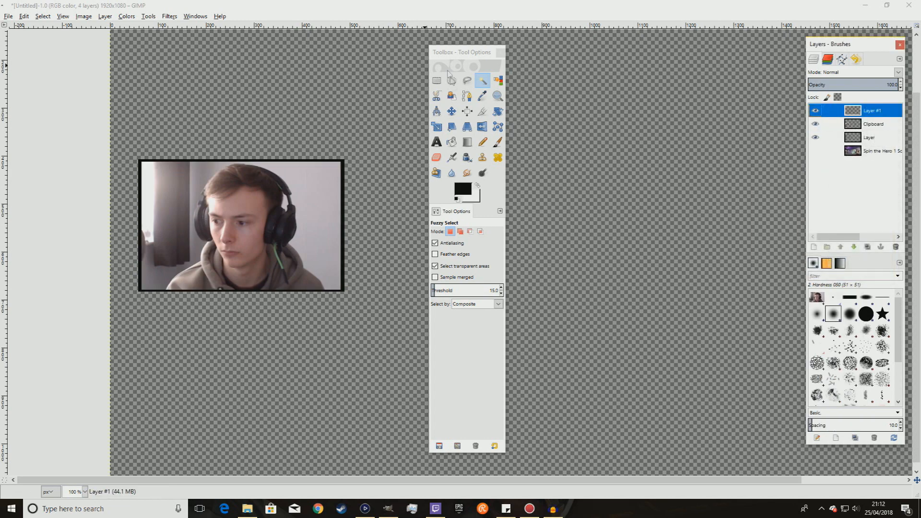
# Select a rectangle of about 454 × 296 px at 46, 397, extending slightly beyond the black border on every side
pyautogui.click(438, 82)
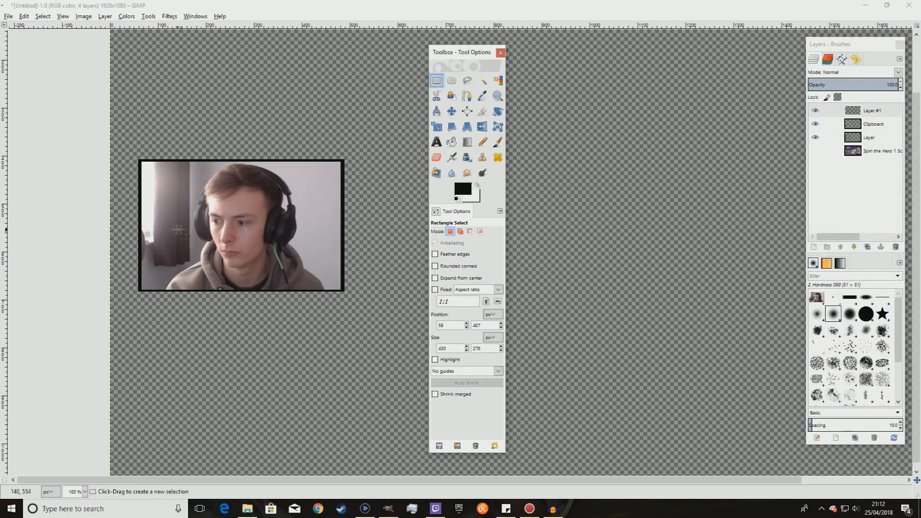
pyautogui.keyDown('ctrl'); pyautogui.scroll(2, 126, 166); pyautogui.keyUp('ctrl')
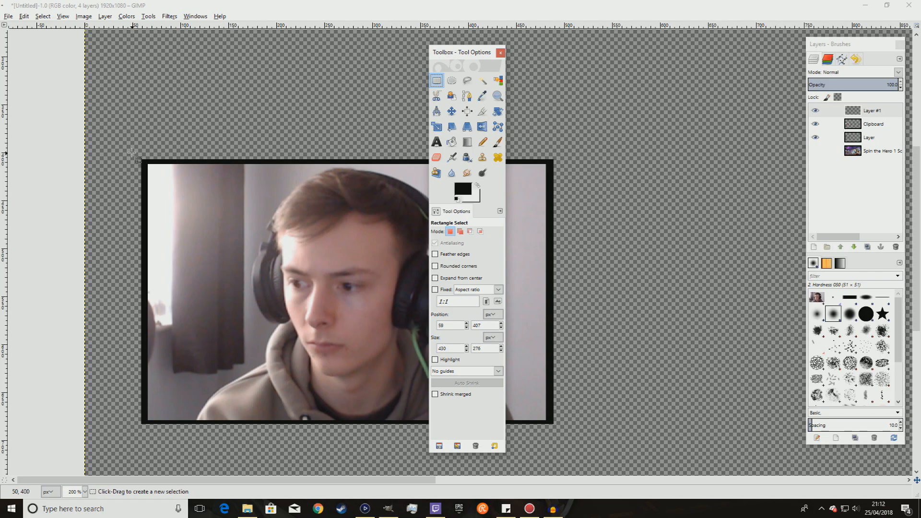
pyautogui.moveTo(133, 154); pyautogui.dragTo(562, 431)
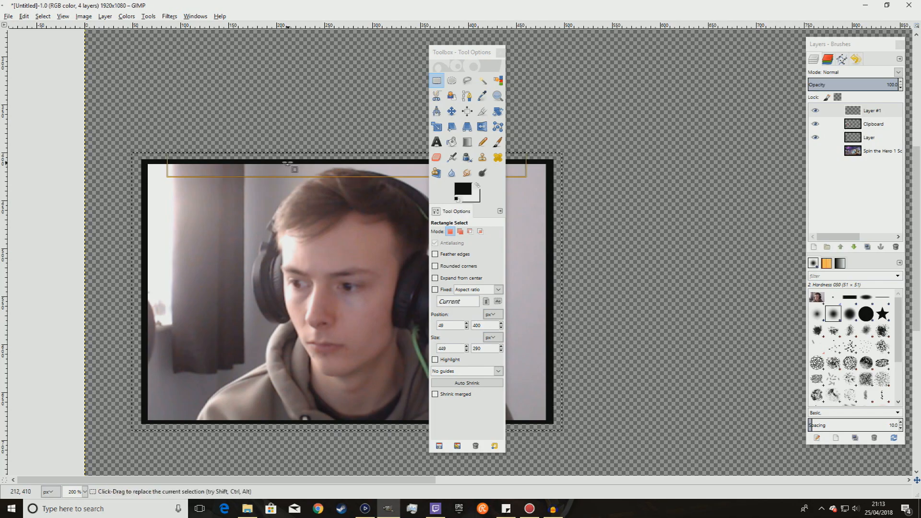
pyautogui.moveTo(301, 163); pyautogui.dragTo(300, 160)
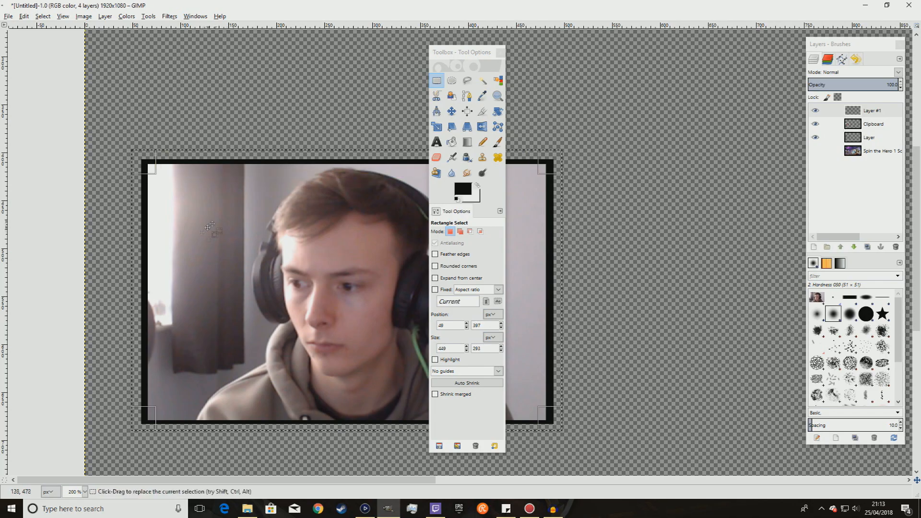
pyautogui.moveTo(148, 280); pyautogui.dragTo(146, 279)
pyautogui.moveTo(545, 257); pyautogui.dragTo(548, 257)
pyautogui.moveTo(348, 422); pyautogui.dragTo(351, 424)
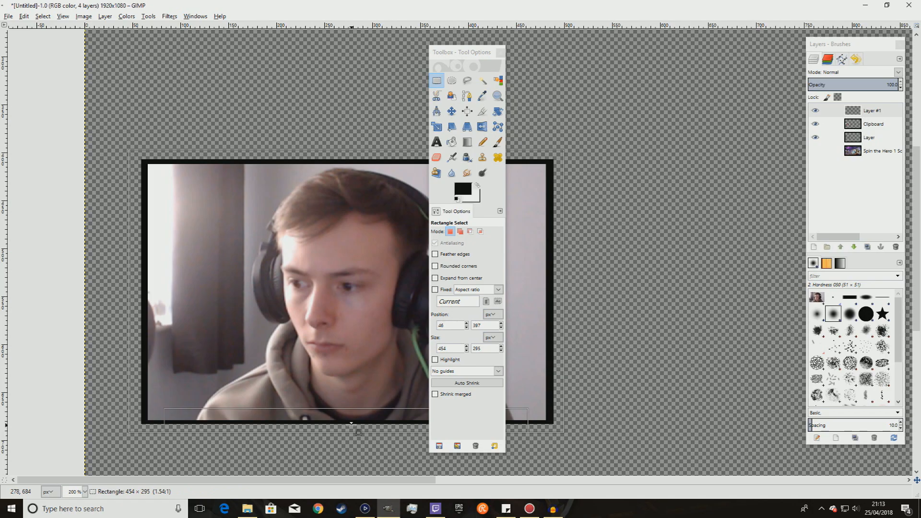
pyautogui.moveTo(353, 424); pyautogui.dragTo(353, 425)
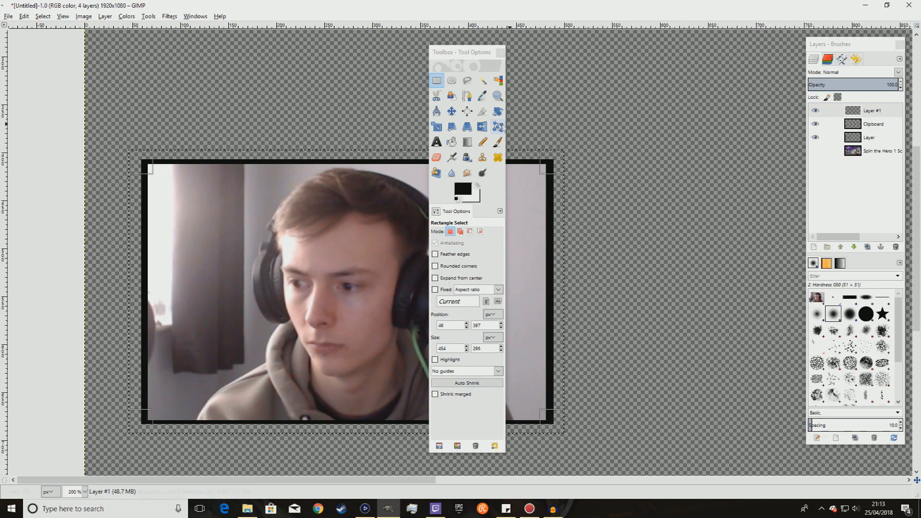
# Choose the Bucket Fill tool and set the foreground color to light blue
pyautogui.click(451, 142)
pyautogui.click(472, 192)
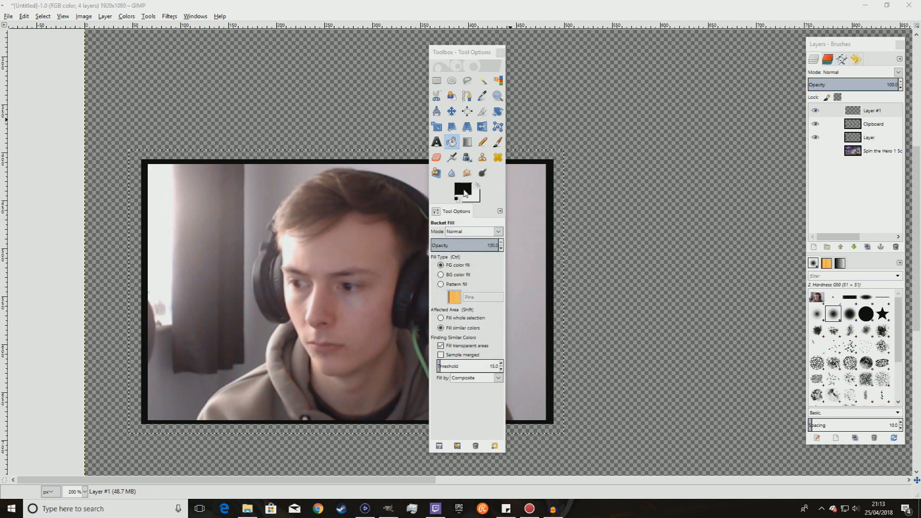
pyautogui.click(305, 160)
pyautogui.click(272, 196)
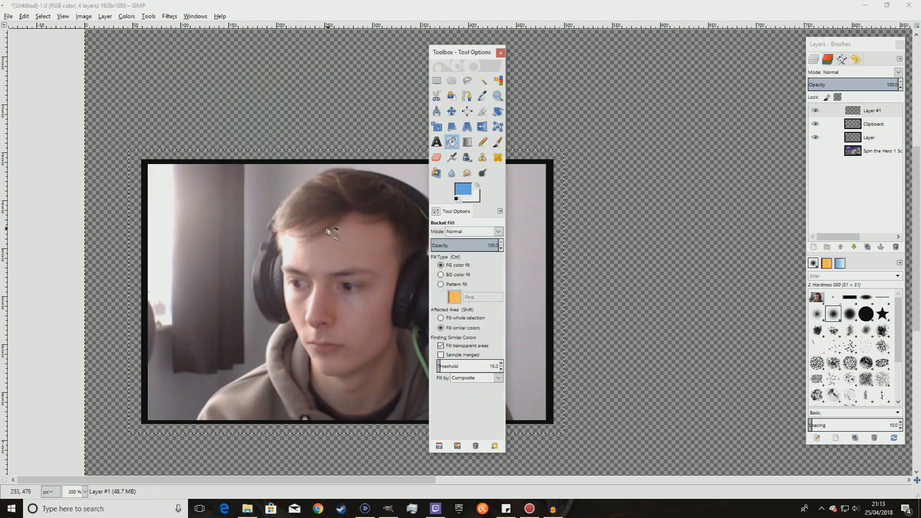
# Hide the Clipboard and black border layers and fill the selection on the new layer with light blue
pyautogui.click(815, 137)
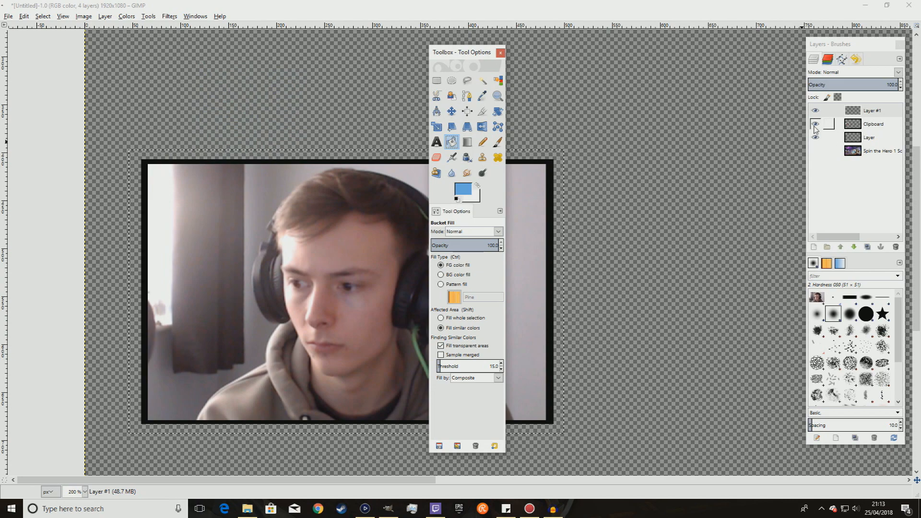
pyautogui.click(816, 124)
pyautogui.click(815, 137)
pyautogui.click(360, 222)
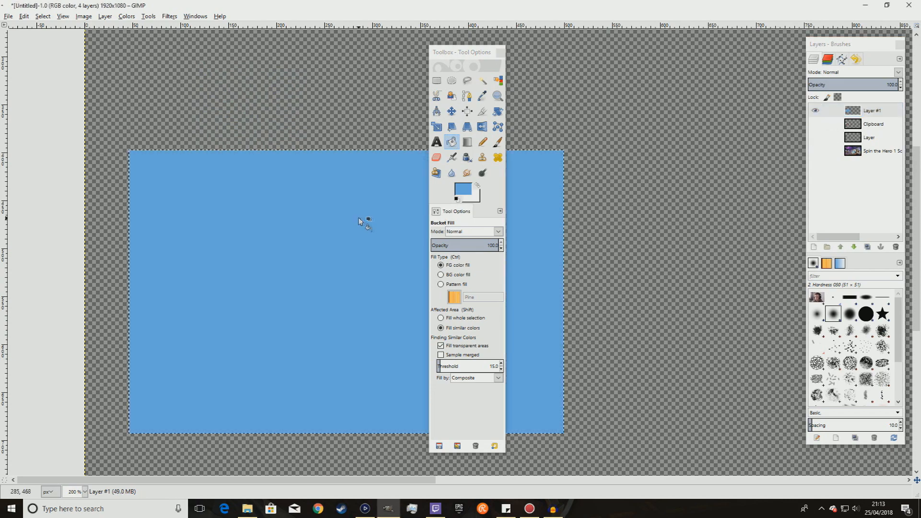
# Clear the selection, move the blue layer beneath the black border layer and show the Clipboard and black border layers
pyautogui.click(482, 81)
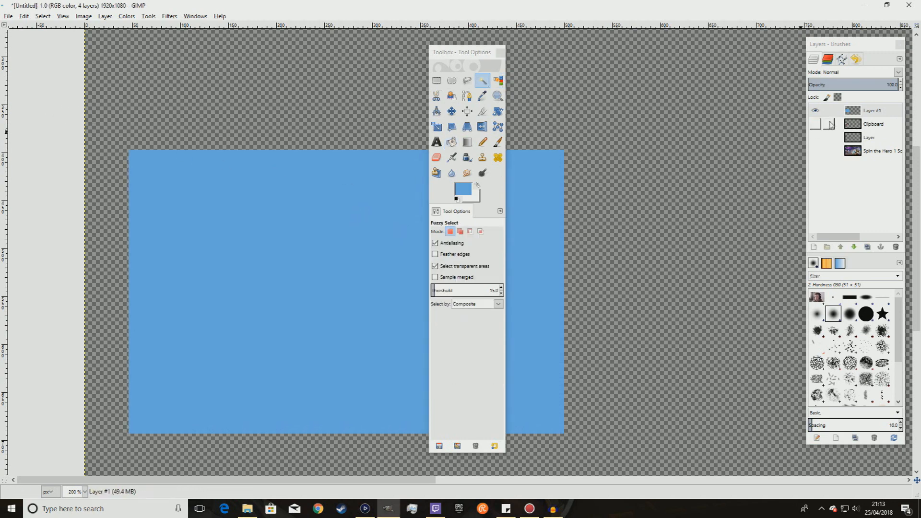
pyautogui.moveTo(850, 114); pyautogui.dragTo(869, 143)
pyautogui.click(815, 110)
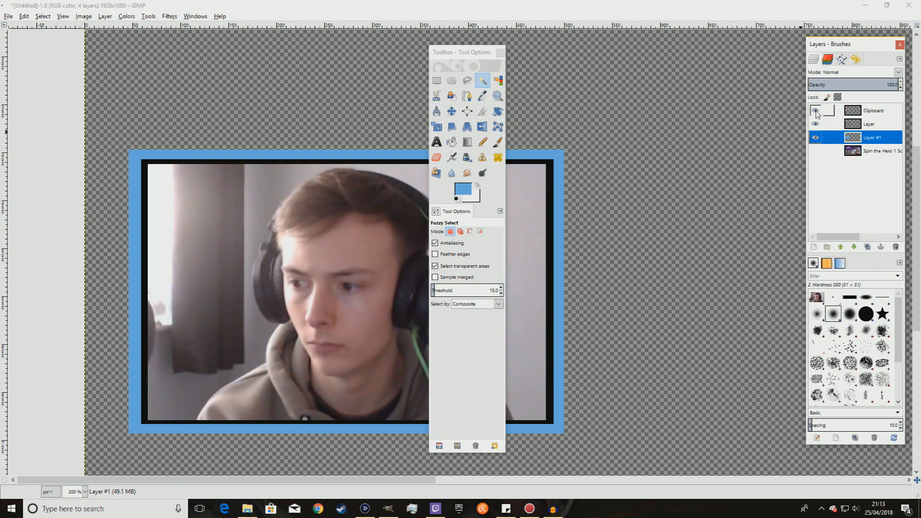
pyautogui.click(816, 111)
pyautogui.click(815, 110)
# Select a rectangle of about 402 × 255 px at 72, 418, slightly inside the edges of the webcam picture
pyautogui.click(871, 111)
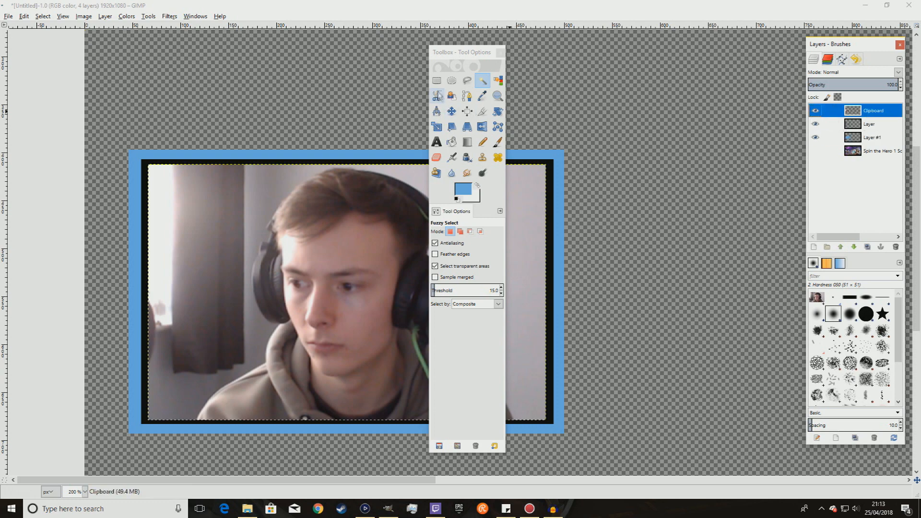
pyautogui.click(437, 81)
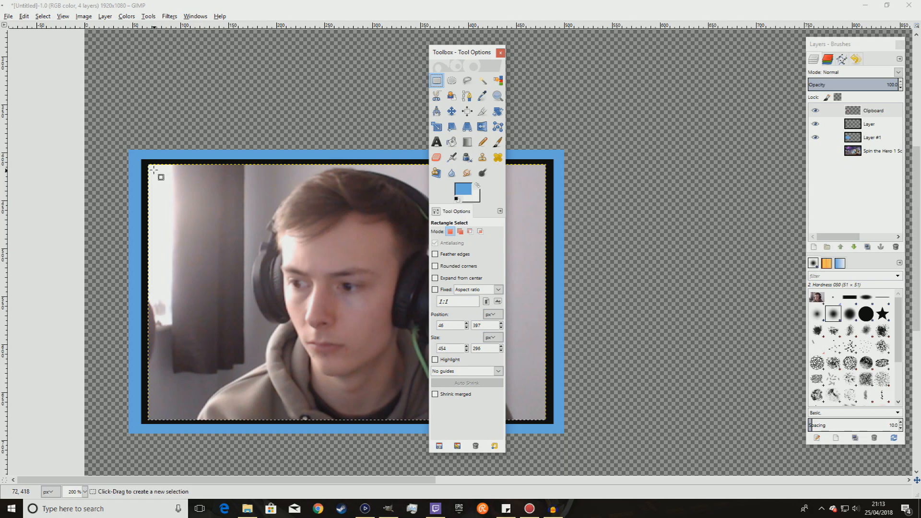
pyautogui.moveTo(153, 168); pyautogui.dragTo(537, 415)
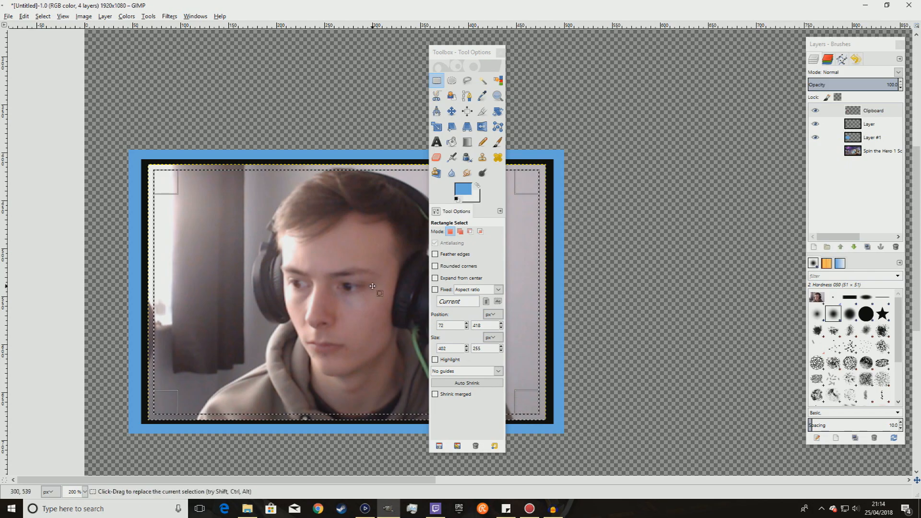
# Hide the Clipboard and black border layers and delete the selected area from the blue rectangle
pyautogui.click(815, 112)
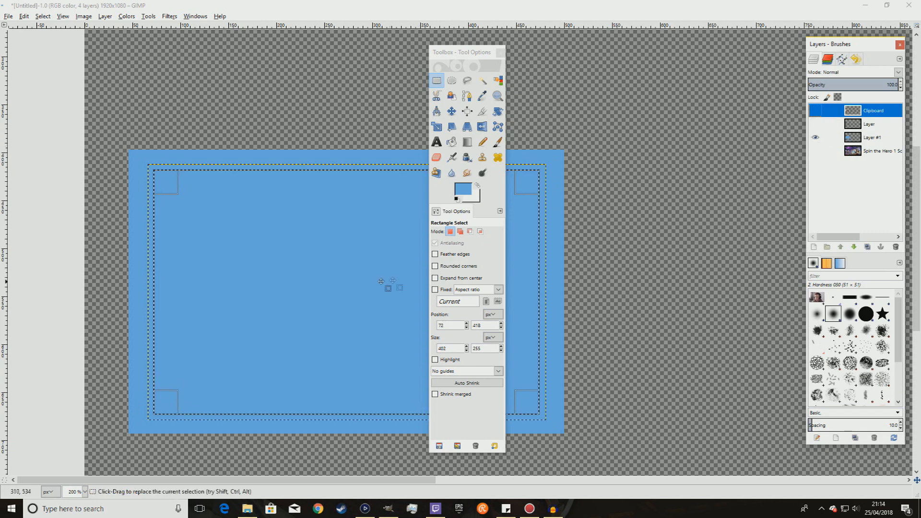
pyautogui.click(872, 137)
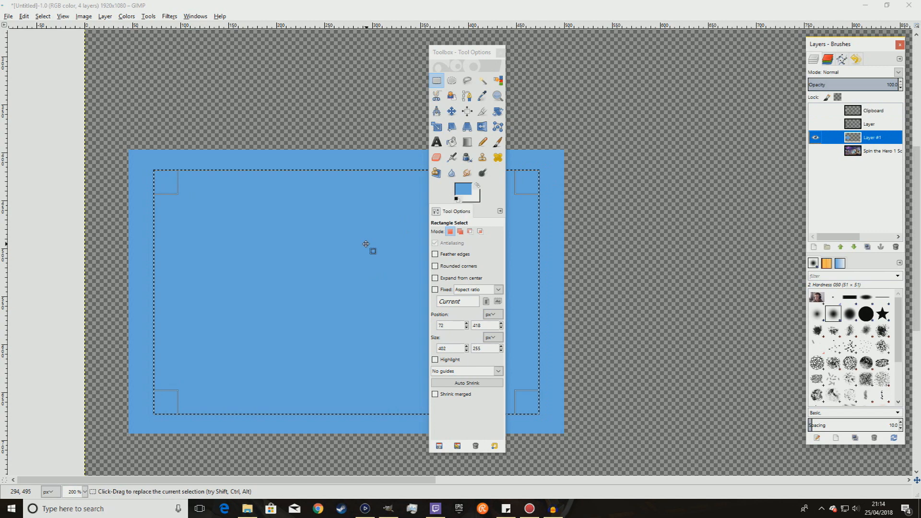
pyautogui.press('Delete')
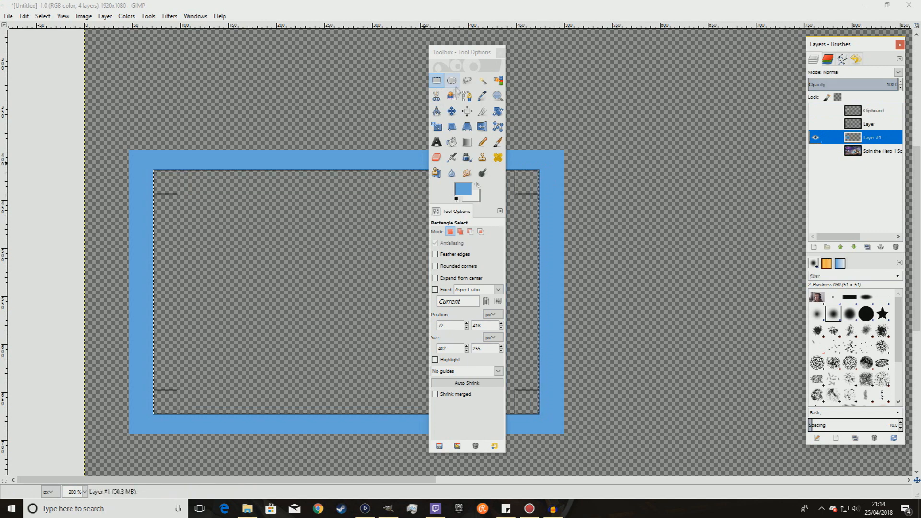
# Clear the selection and show the black border and Clipboard layers over the blue frame
pyautogui.click(498, 80)
pyautogui.click(482, 81)
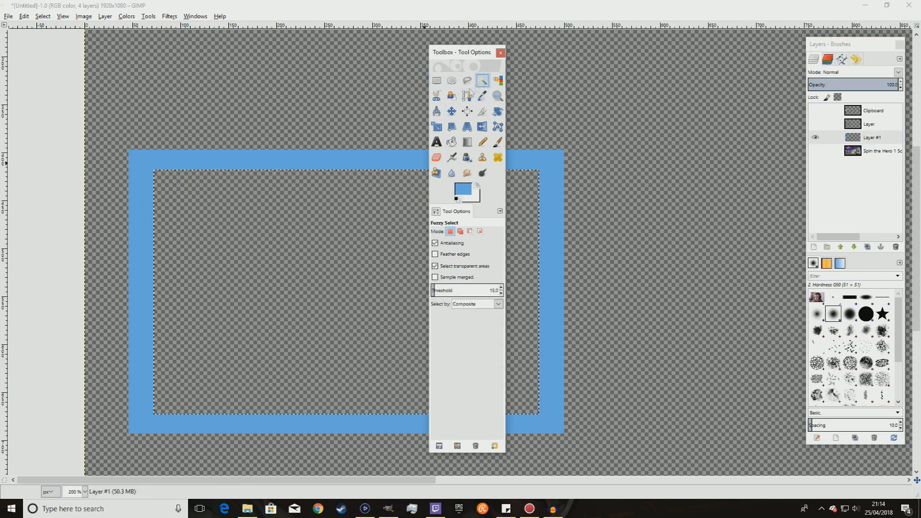
pyautogui.click(78, 118)
pyautogui.click(816, 124)
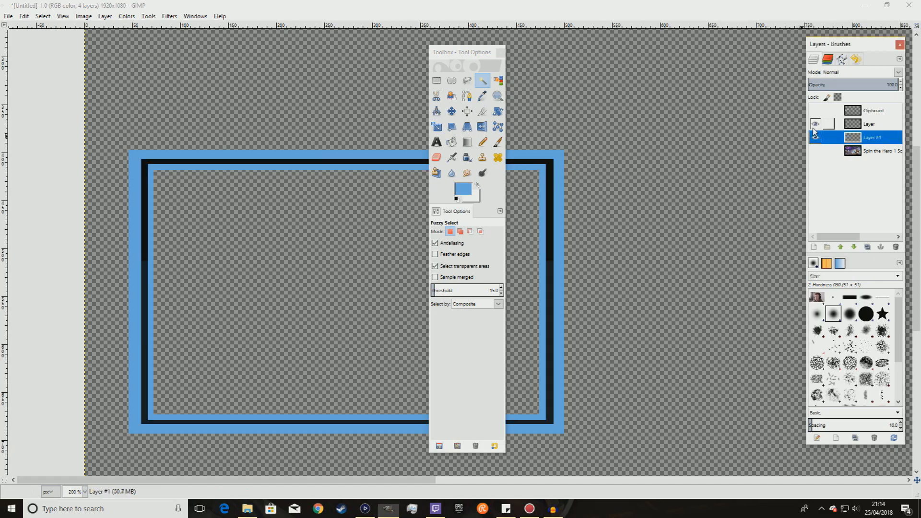
pyautogui.click(816, 110)
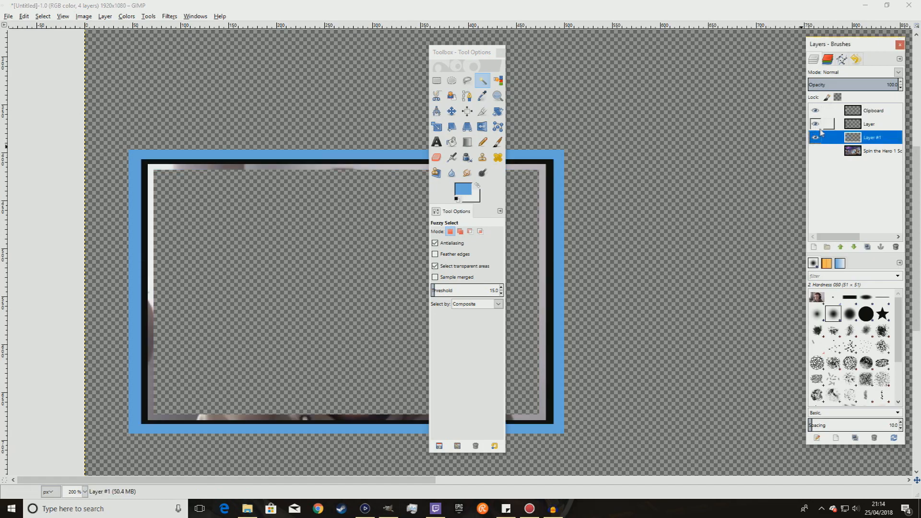
# Hide the Clipboard and black border layers and undo the deselection and the deletion inside the blue rectangle
pyautogui.click(860, 112)
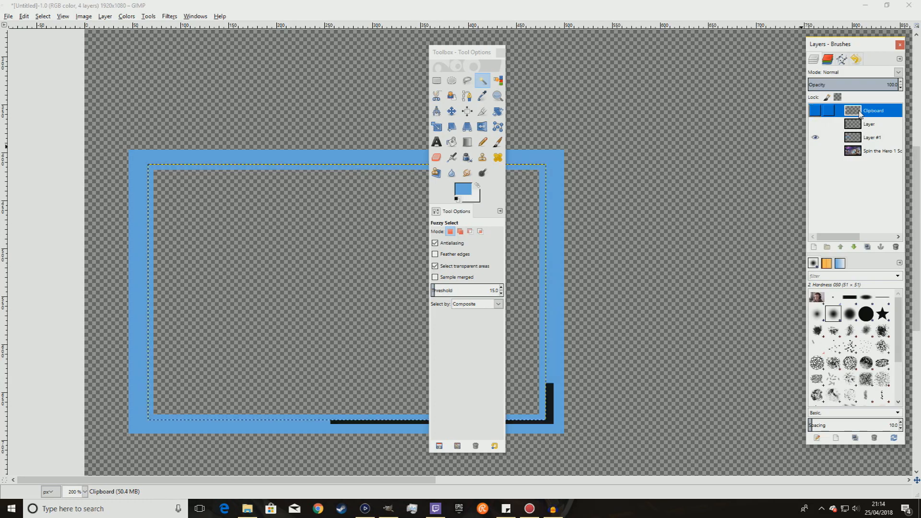
pyautogui.hotkey('ctrl', 'z')
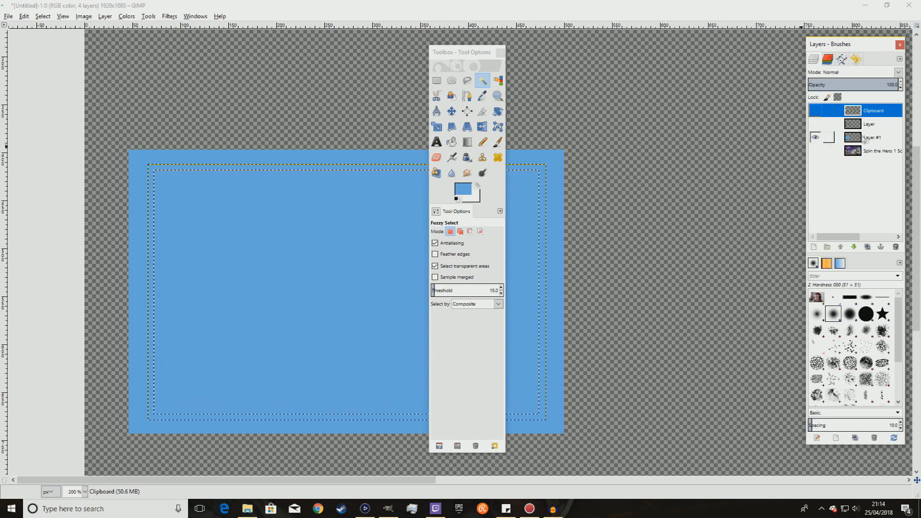
# Delete the selected area from the blue layer again and show the black border and Clipboard layers
pyautogui.click(835, 137)
pyautogui.press('Delete')
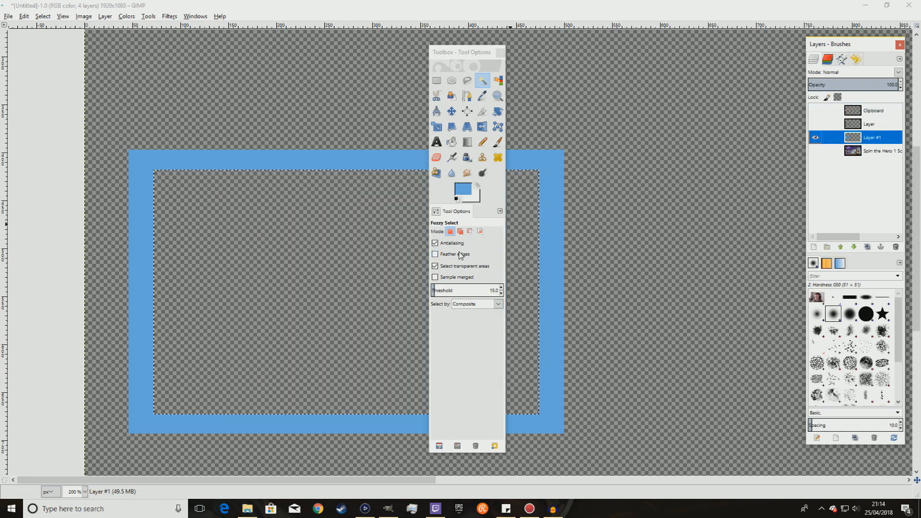
pyautogui.click(815, 123)
pyautogui.click(815, 110)
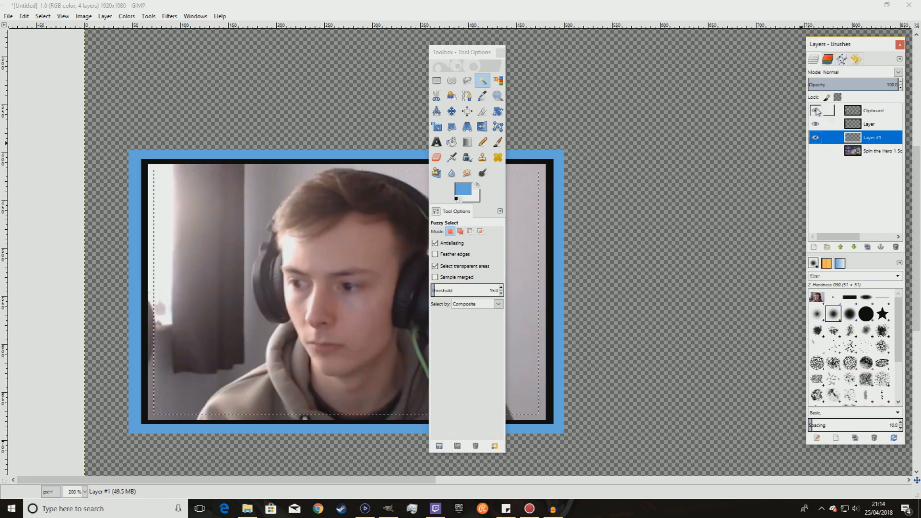
# Move the Clipboard layer beneath the blue frame layer and clear the selection
pyautogui.moveTo(863, 113); pyautogui.dragTo(874, 143)
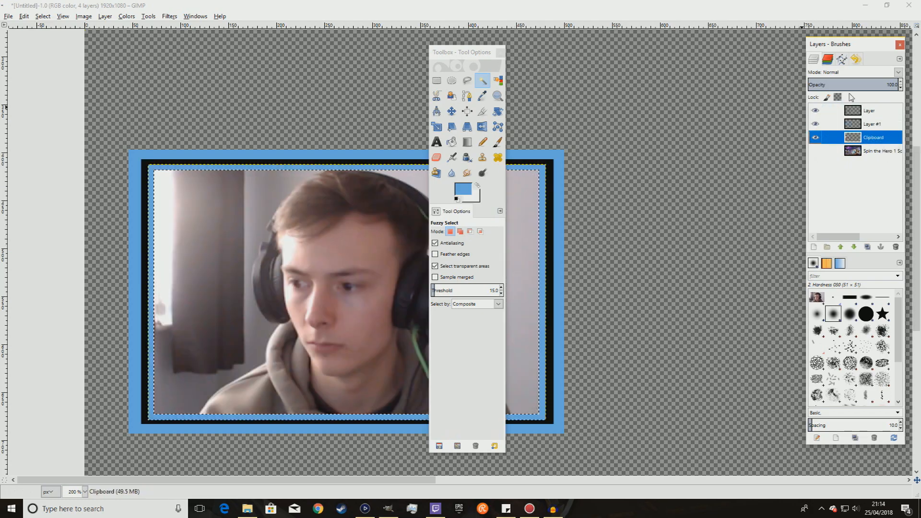
pyautogui.click(483, 82)
pyautogui.click(57, 138)
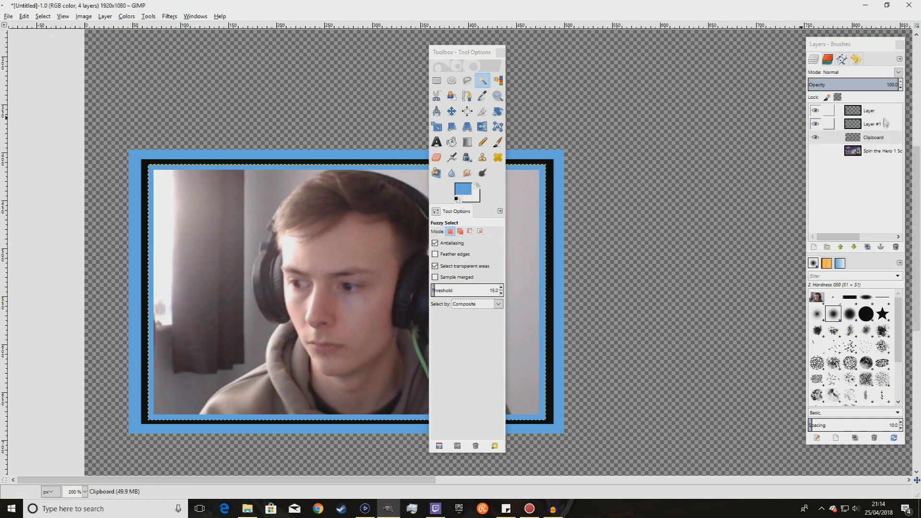
# Turn the webcam picture on the Clipboard layer plain white with Brightness-Contrast, setting contrast to 127 and brightness to maximum
pyautogui.click(874, 137)
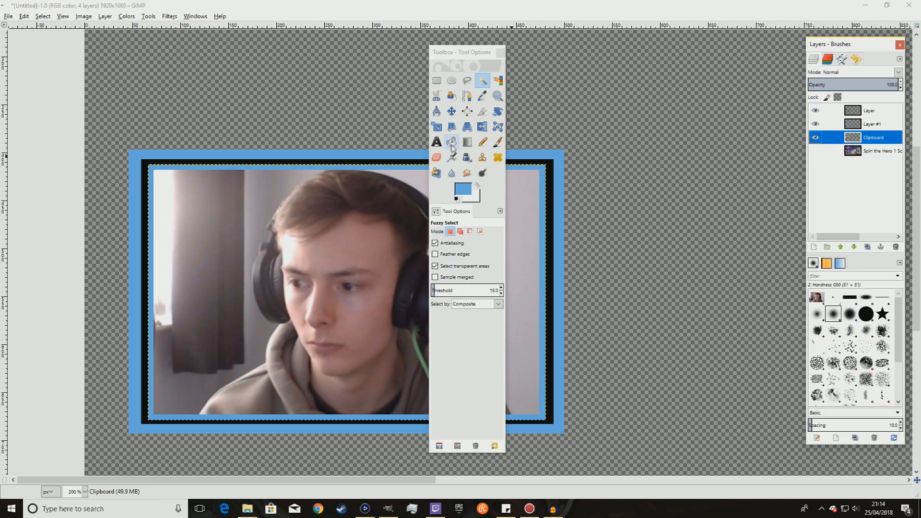
pyautogui.click(132, 16)
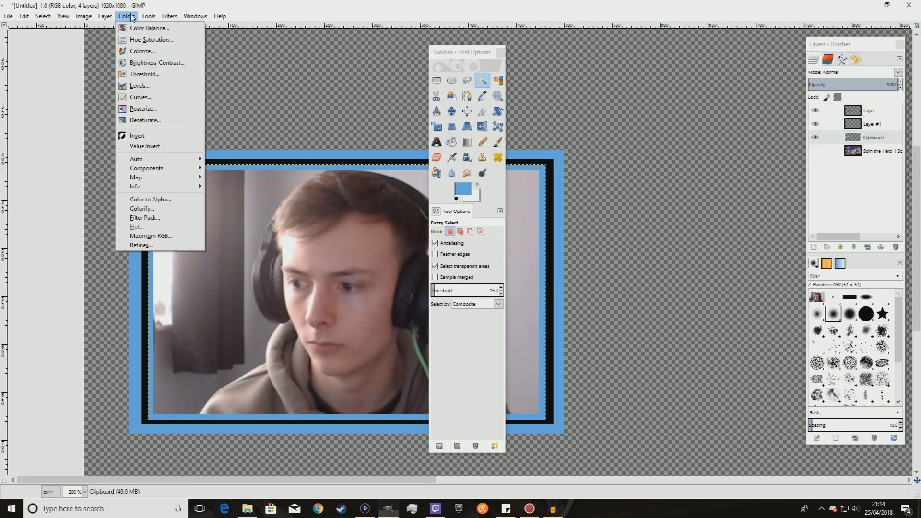
pyautogui.click(152, 63)
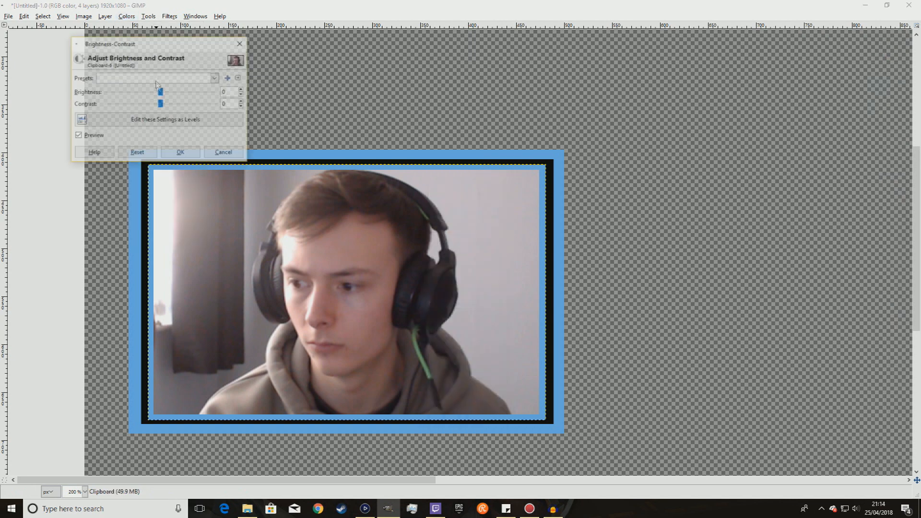
pyautogui.moveTo(162, 104); pyautogui.dragTo(213, 136)
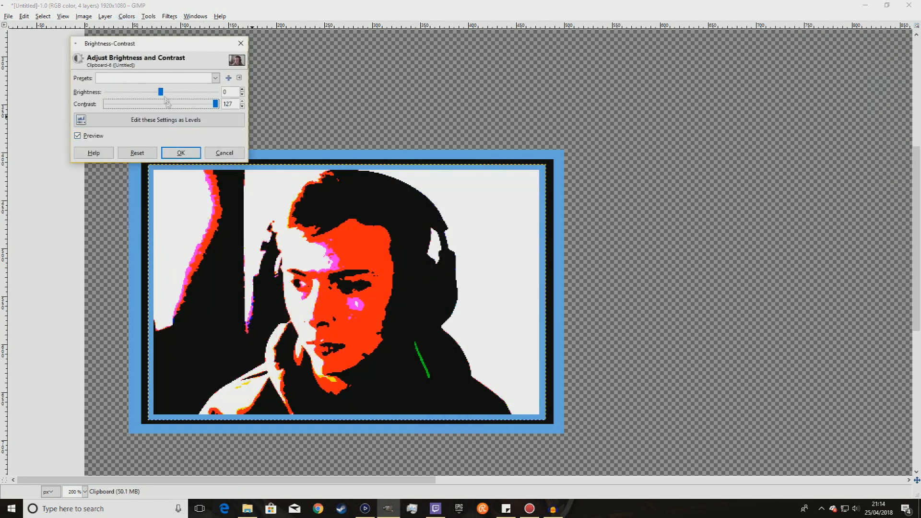
pyautogui.moveTo(161, 92); pyautogui.dragTo(323, 90)
pyautogui.click(181, 152)
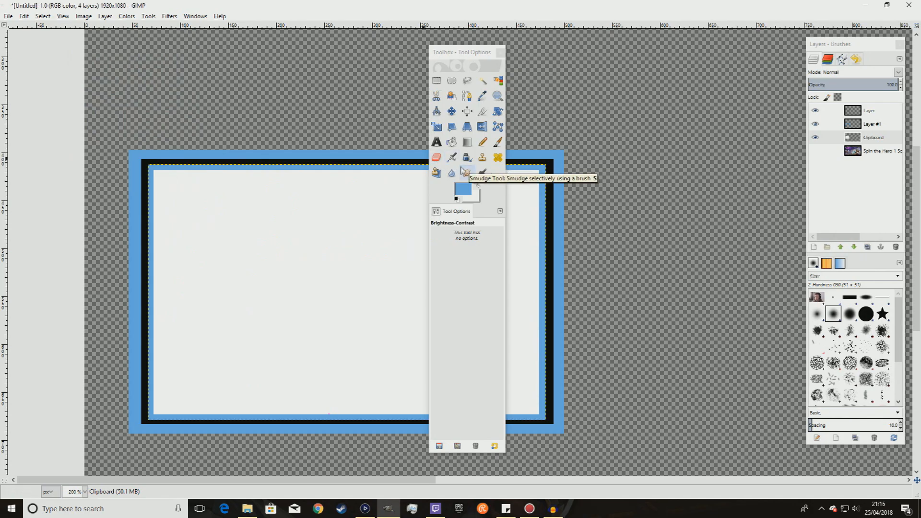
# Select the blue frame layer (Layer #1) and move the toolbox window clear of the webcam frame
pyautogui.click(867, 138)
pyautogui.click(857, 126)
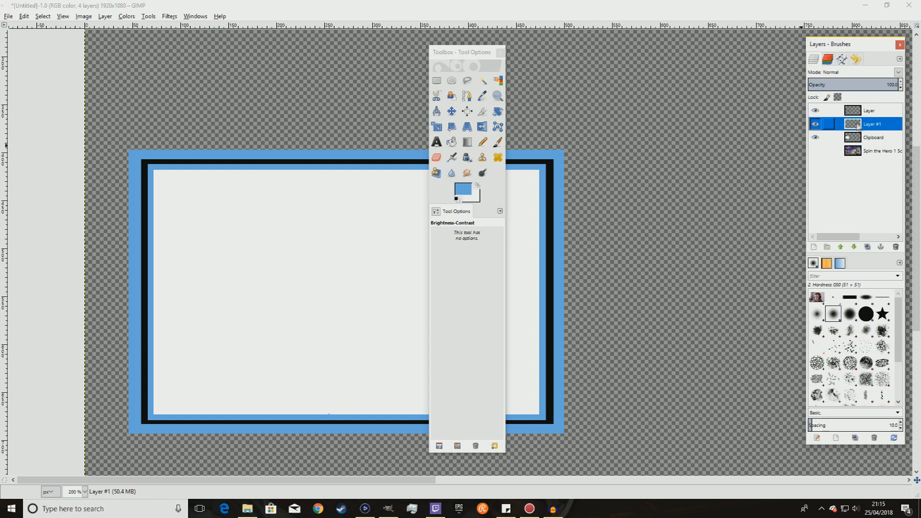
pyautogui.click(869, 116)
pyautogui.click(867, 126)
pyautogui.moveTo(459, 60); pyautogui.dragTo(49, 52)
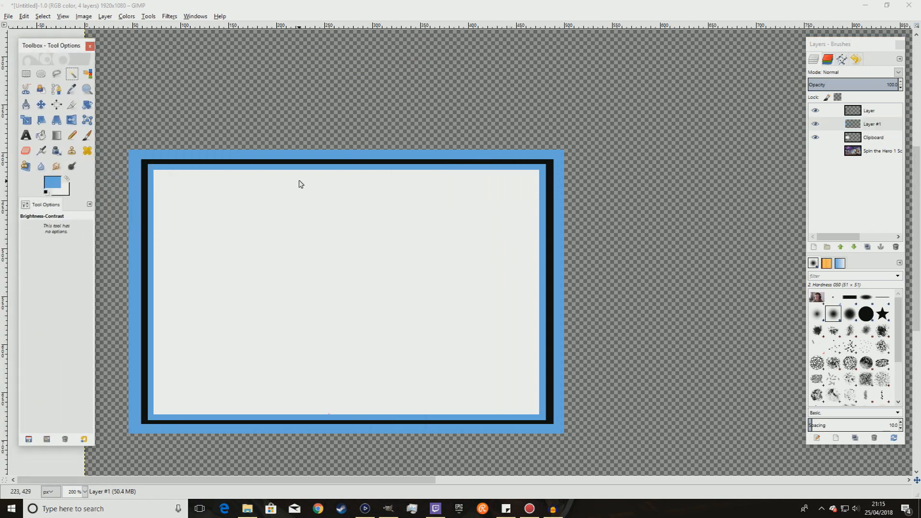
pyautogui.scroll(-1, 326, 213)
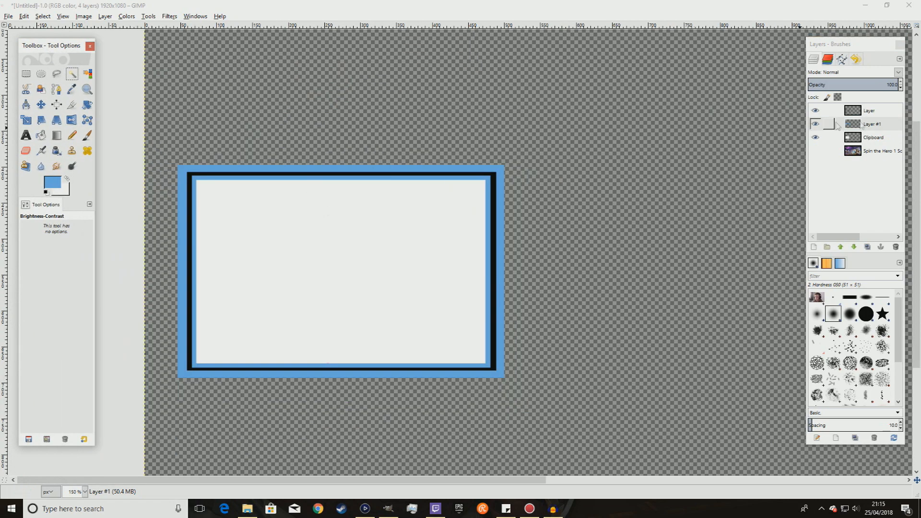
# Hide the Clipboard layer and the black border layer, leaving the blue frame layer active
pyautogui.click(825, 137)
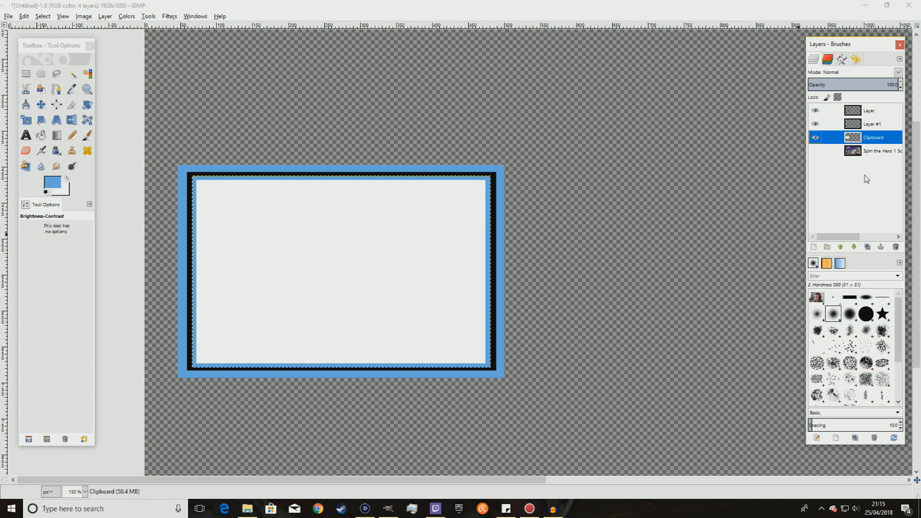
pyautogui.click(816, 137)
pyautogui.click(854, 125)
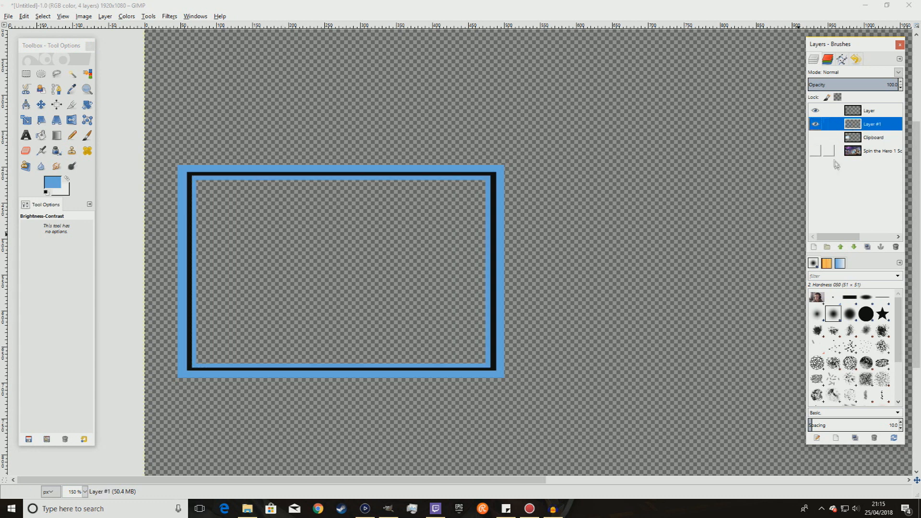
pyautogui.click(817, 113)
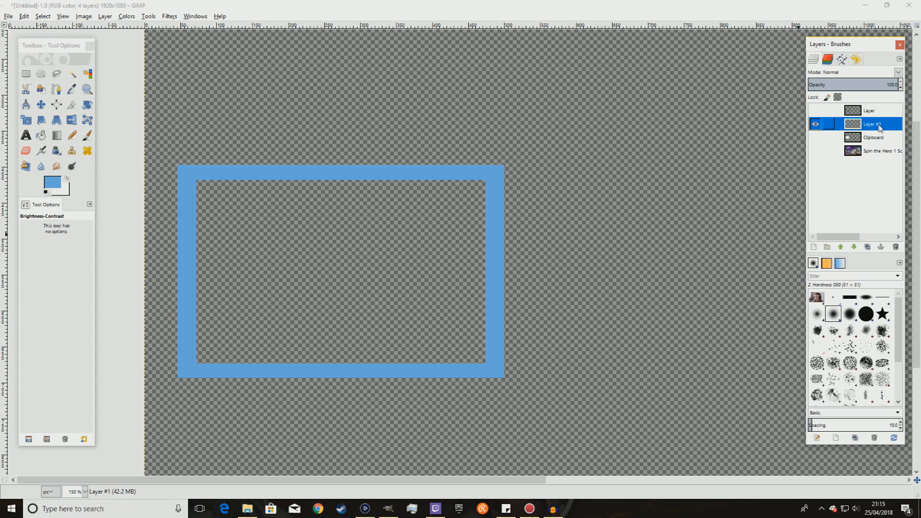
# Bring surface_cells_texture_shape_light_45012_2560x1600 from the Pictures > Backgrounds folder into the GIMP image as a new layer
pyautogui.click(248, 510)
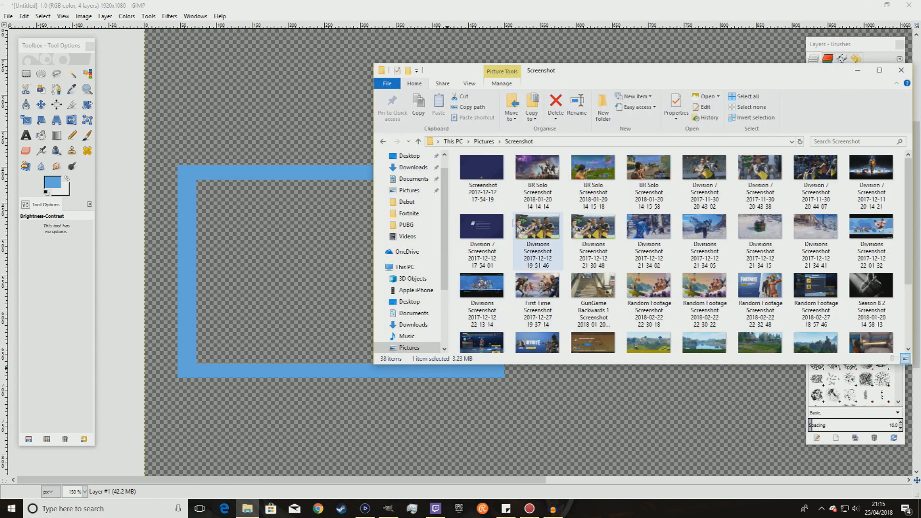
pyautogui.click(484, 141)
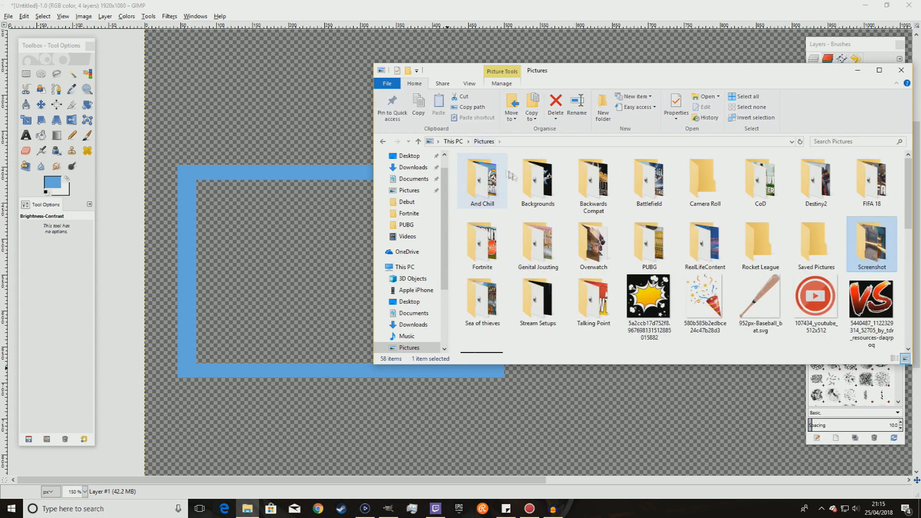
pyautogui.click(532, 184)
pyautogui.doubleClick(545, 191)
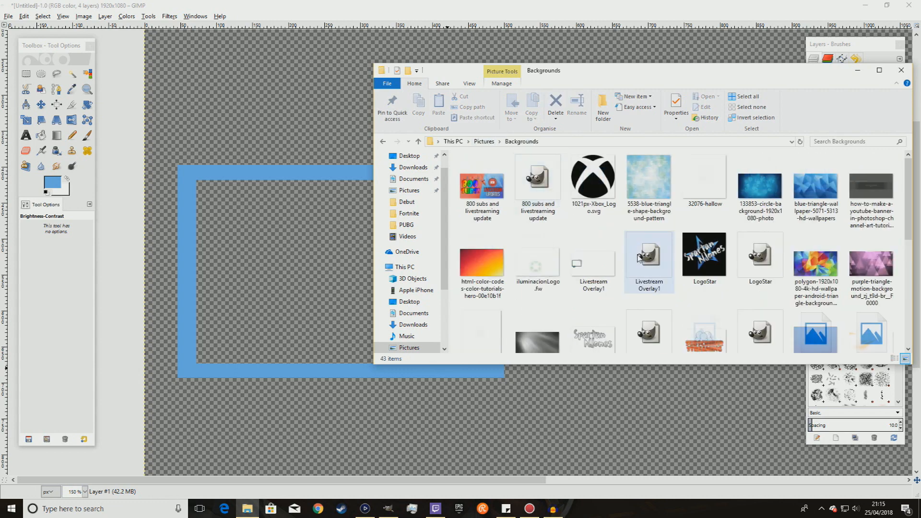
pyautogui.scroll(-1, 638, 257)
pyautogui.scroll(-2, 638, 258)
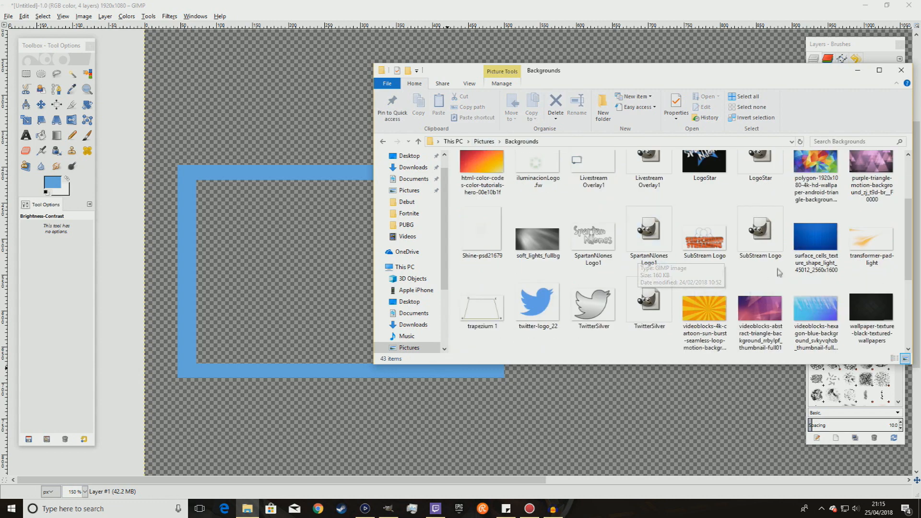
pyautogui.click(809, 241)
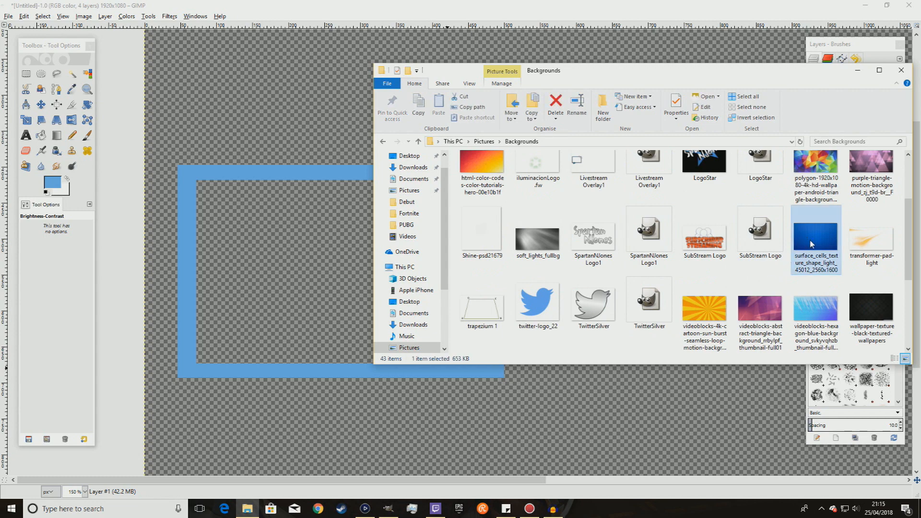
pyautogui.moveTo(812, 244); pyautogui.dragTo(333, 229)
# Scale the blue texture layer down proportionally to about 750 × 470 px
pyautogui.scroll(-3, 401, 239)
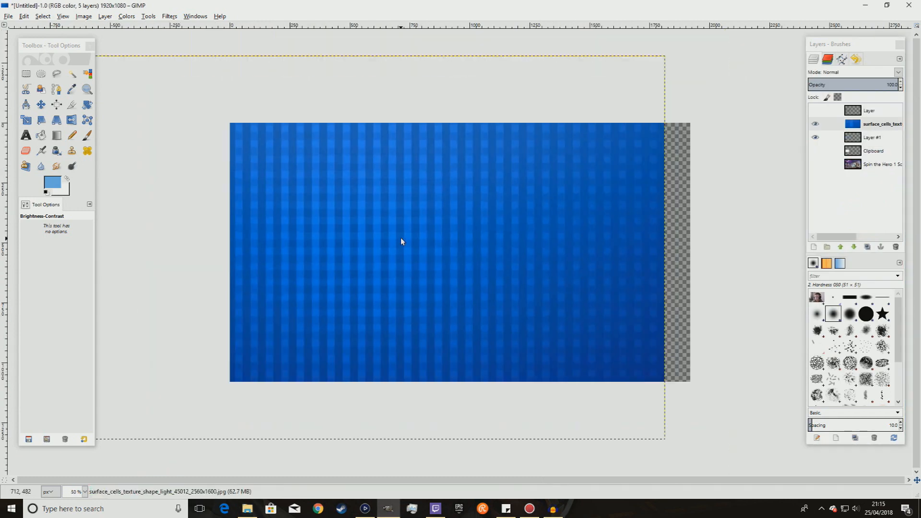
pyautogui.hotkey('shift', 's')
pyautogui.click(397, 195)
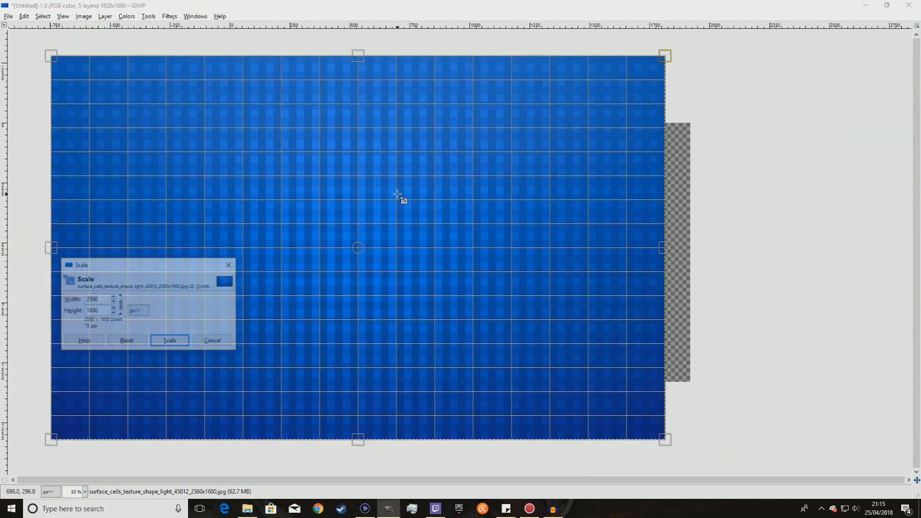
pyautogui.press('Tab')
pyautogui.moveTo(144, 139)
pyautogui.mouseDown()
pyautogui.moveTo(438, 274)
pyautogui.moveTo(582, 383)
pyautogui.moveTo(487, 349)
pyautogui.moveTo(379, 278)
pyautogui.mouseUp()
pyautogui.click(171, 341)
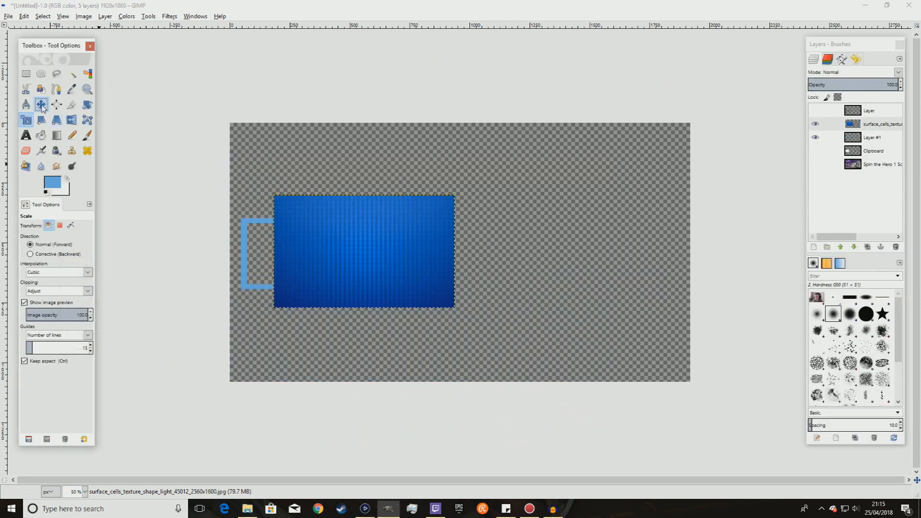
# Place the texture layer beneath the blue frame layer and position it so it extends past the frame on all sides
pyautogui.click(41, 105)
pyautogui.moveTo(362, 257); pyautogui.dragTo(315, 258)
pyautogui.press('+')
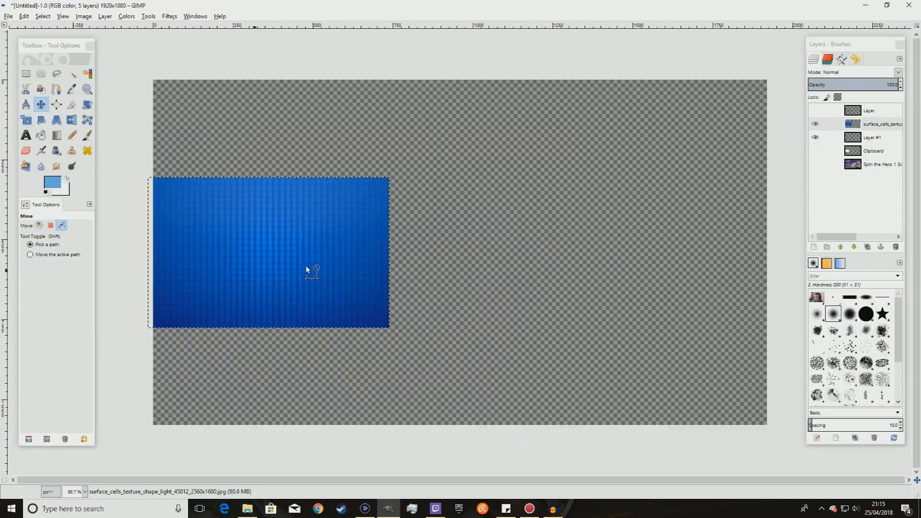
pyautogui.moveTo(879, 123); pyautogui.dragTo(882, 144)
pyautogui.moveTo(362, 252); pyautogui.dragTo(356, 255)
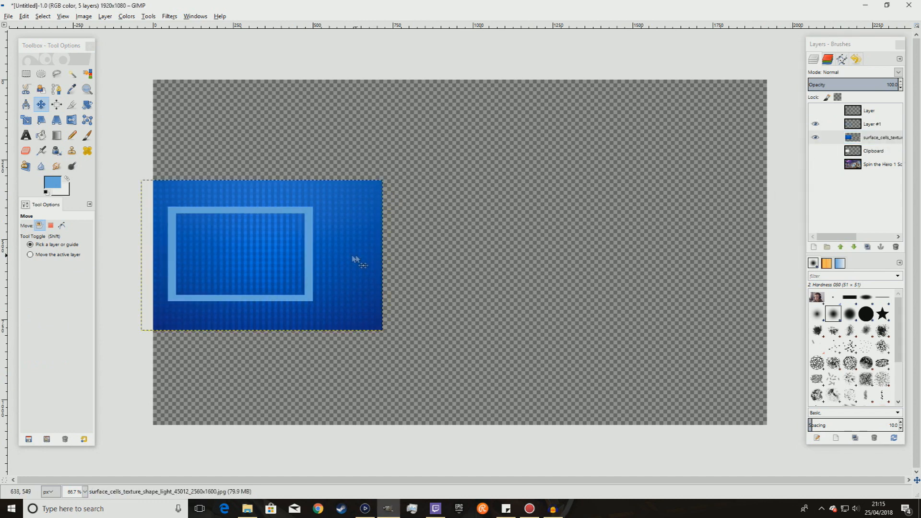
pyautogui.scroll(1, 223, 260)
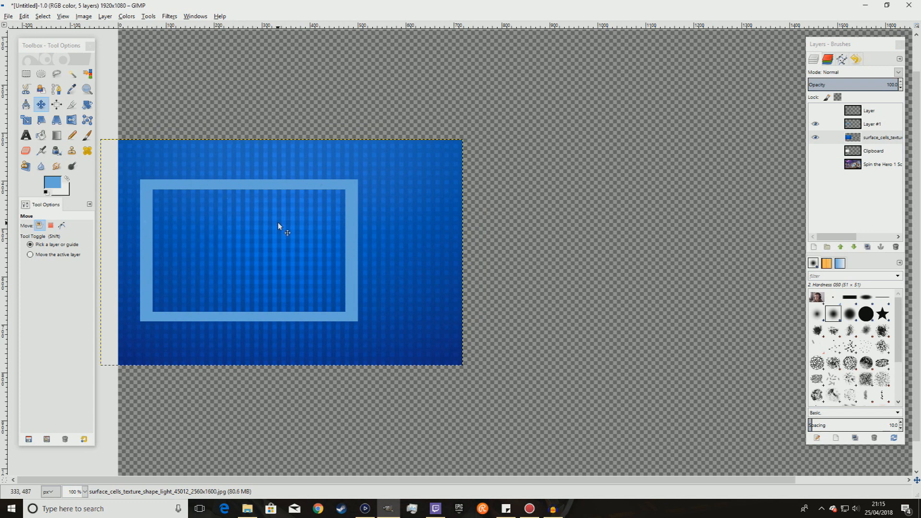
pyautogui.moveTo(401, 277); pyautogui.dragTo(406, 273)
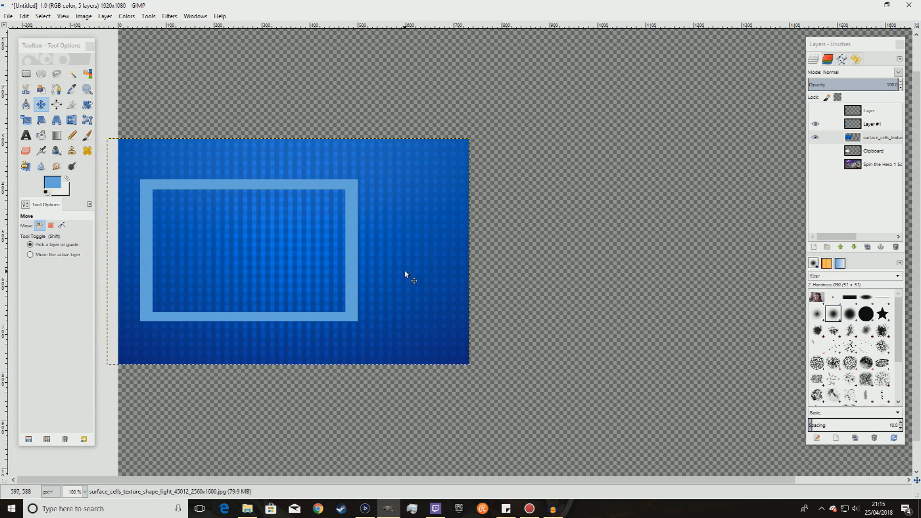
# Select the blue frame's shape from Layer #1's alpha and move the texture layer above it
pyautogui.click(861, 125)
pyautogui.rightClick(861, 125)
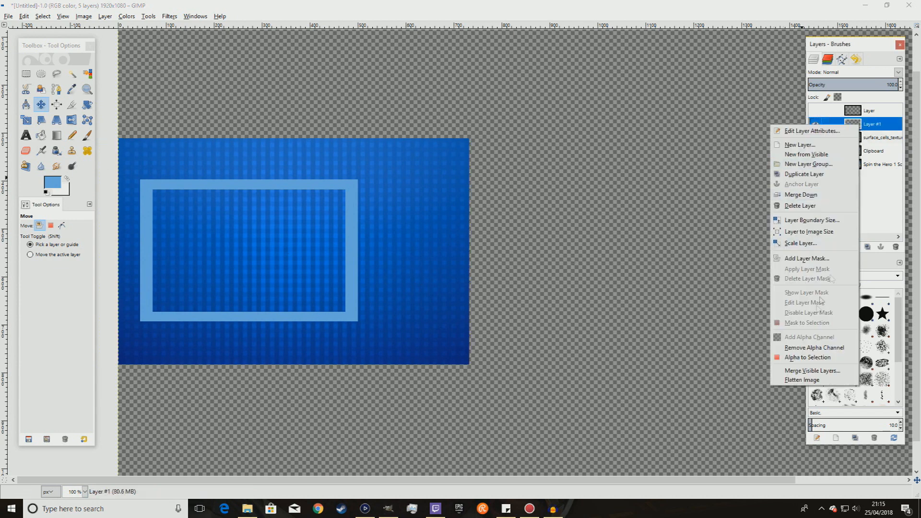
pyautogui.click(814, 358)
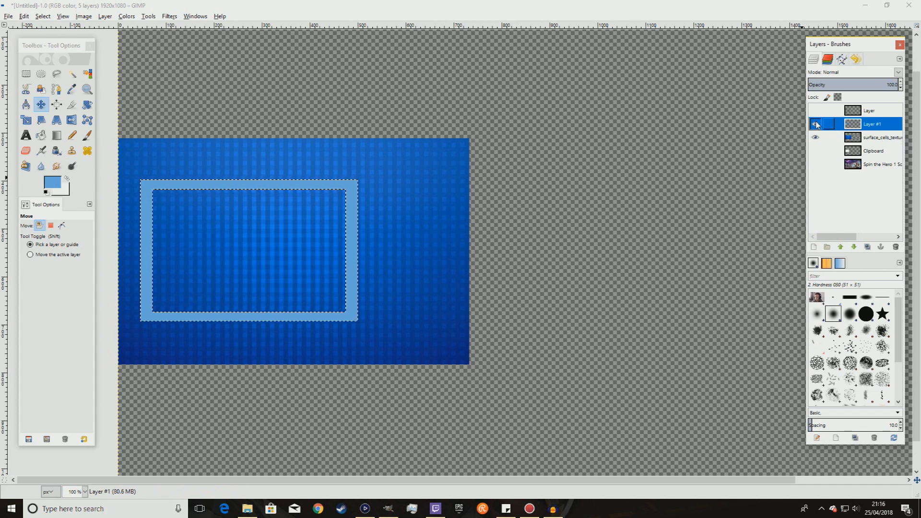
pyautogui.moveTo(848, 138); pyautogui.dragTo(844, 124)
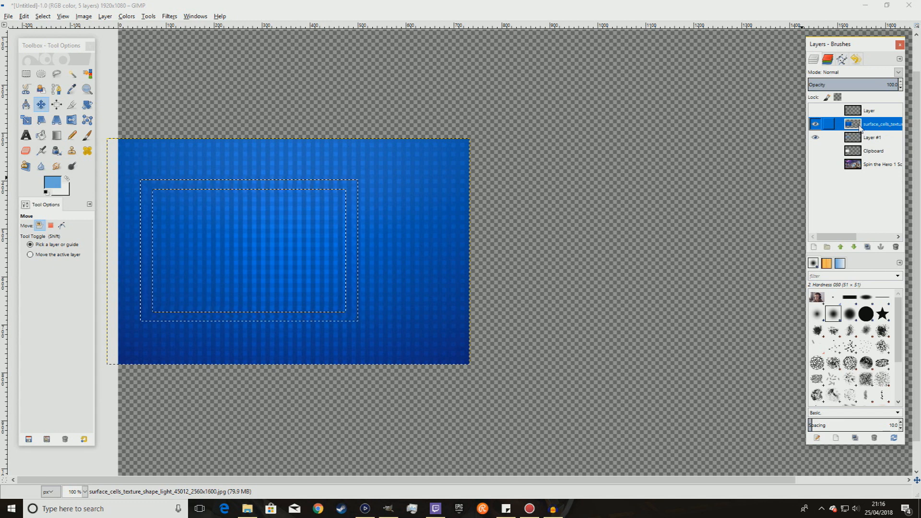
# Hide Layer #1 and copy the frame-shaped selection from the texture layer
pyautogui.rightClick(351, 196)
pyautogui.moveTo(386, 221)
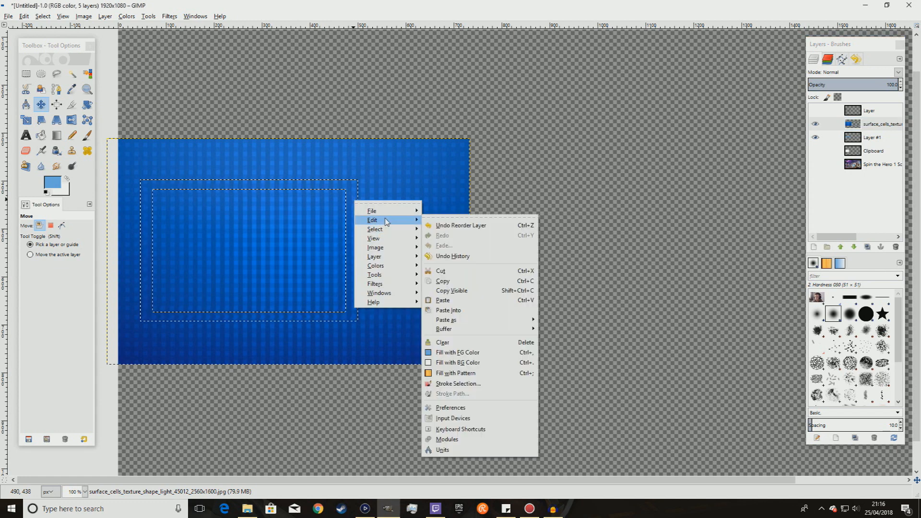
pyautogui.click(868, 126)
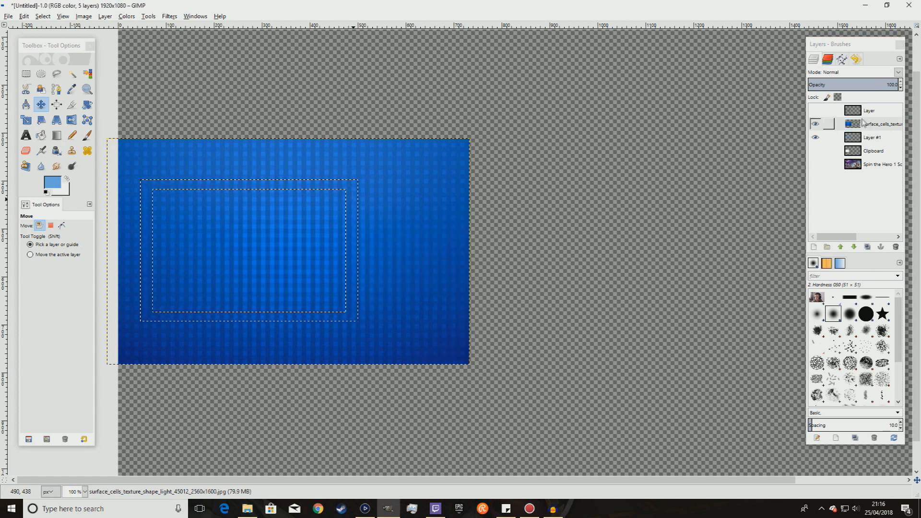
pyautogui.click(856, 126)
pyautogui.click(816, 138)
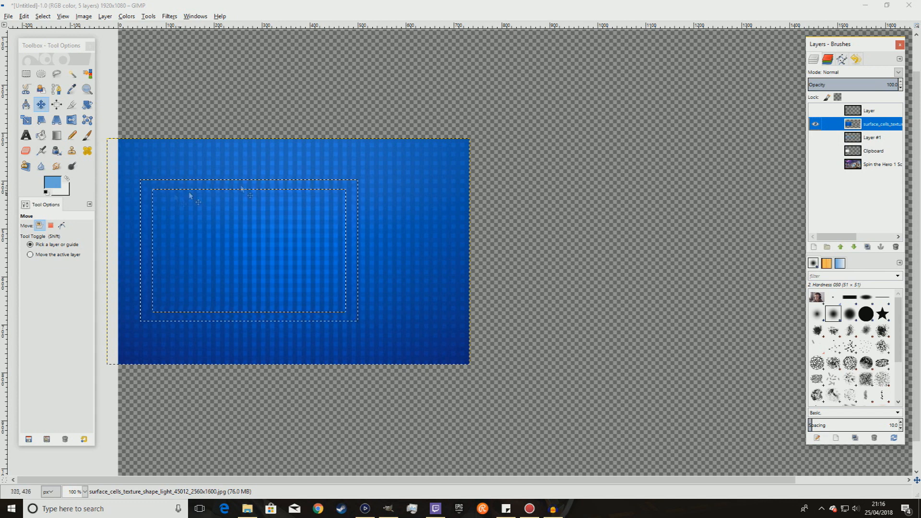
pyautogui.rightClick(352, 191)
pyautogui.moveTo(371, 209)
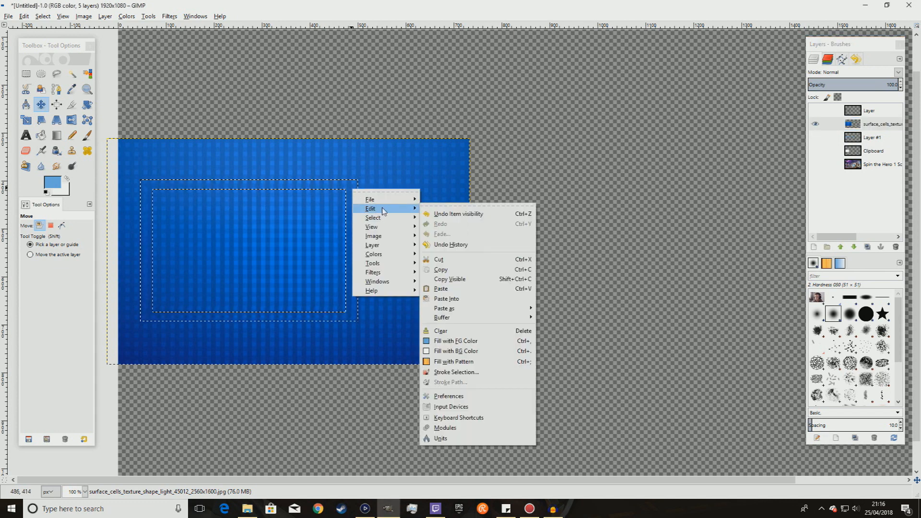
pyautogui.click(440, 269)
# Paste the copied texture frame as a new layer and move it onto the frame-shaped selection
pyautogui.rightClick(351, 192)
pyautogui.moveTo(370, 213)
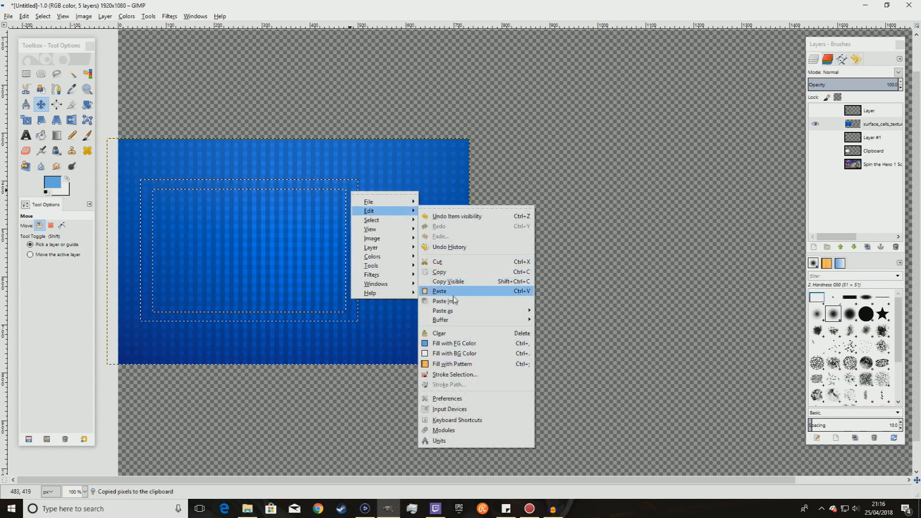
pyautogui.moveTo(479, 311)
pyautogui.click(571, 331)
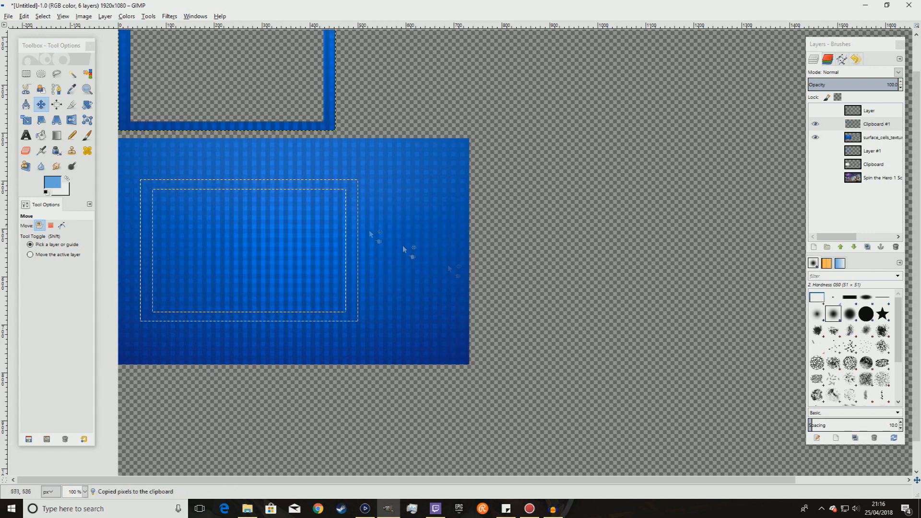
pyautogui.moveTo(331, 87); pyautogui.dragTo(348, 272)
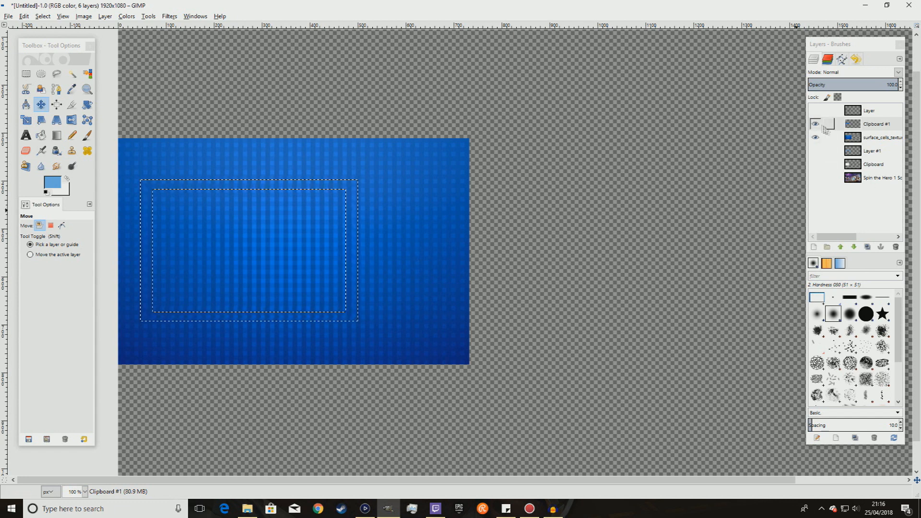
# Make the blue texture layer active and hide it so only the textured frame remains on the canvas
pyautogui.click(847, 137)
pyautogui.rightClick(848, 137)
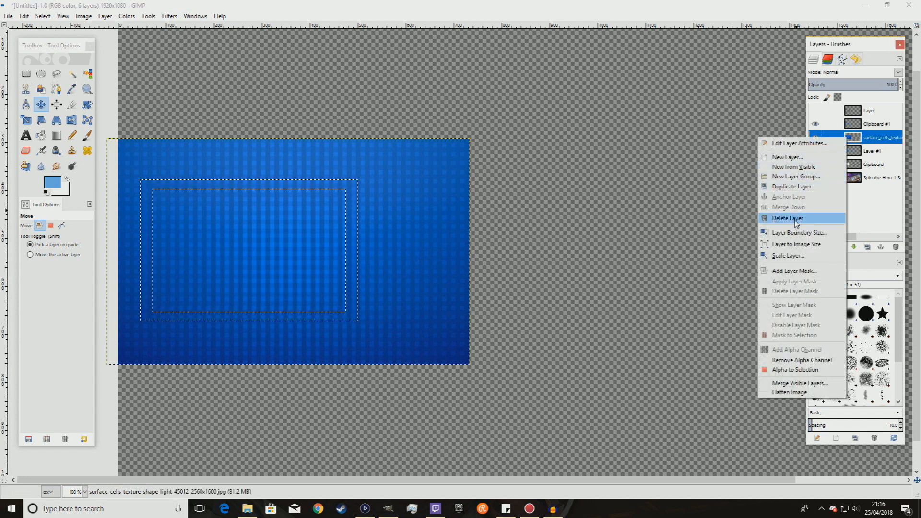
pyautogui.click(861, 139)
pyautogui.rightClick(860, 139)
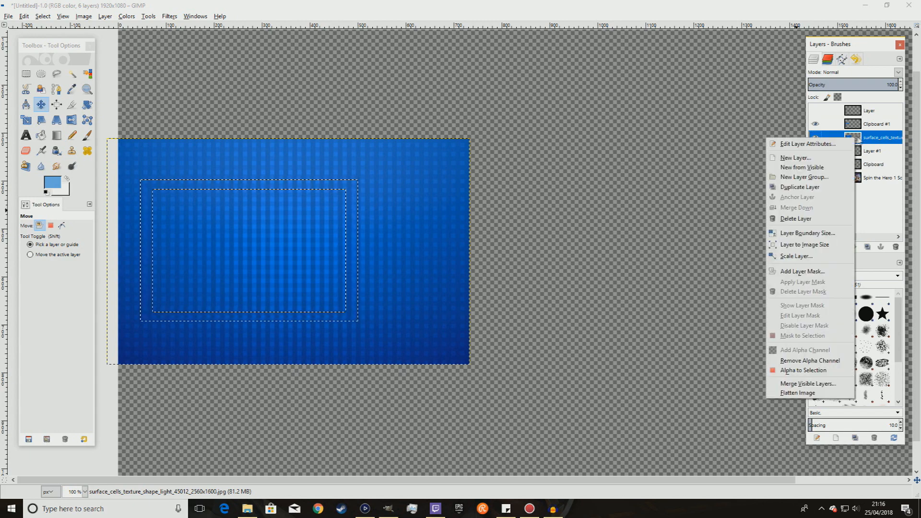
pyautogui.click(860, 139)
pyautogui.click(815, 137)
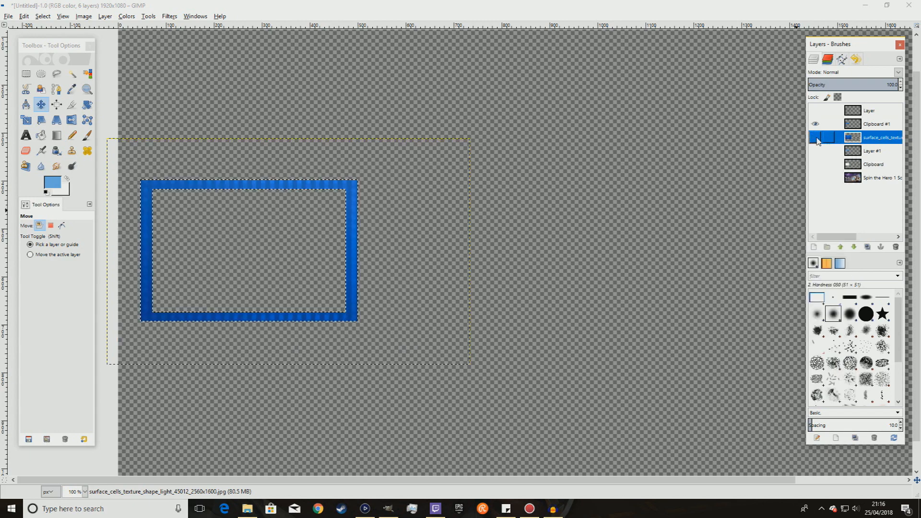
# Clear the frame-shaped selection with the Fuzzy Select tool
pyautogui.click(72, 73)
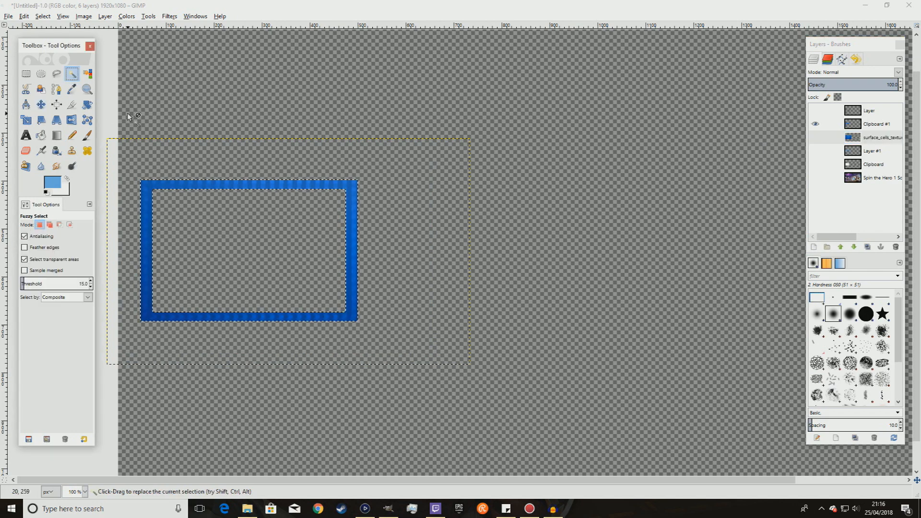
pyautogui.scroll(-1, 124, 108)
pyautogui.click(132, 87)
pyautogui.scroll(1, 281, 231)
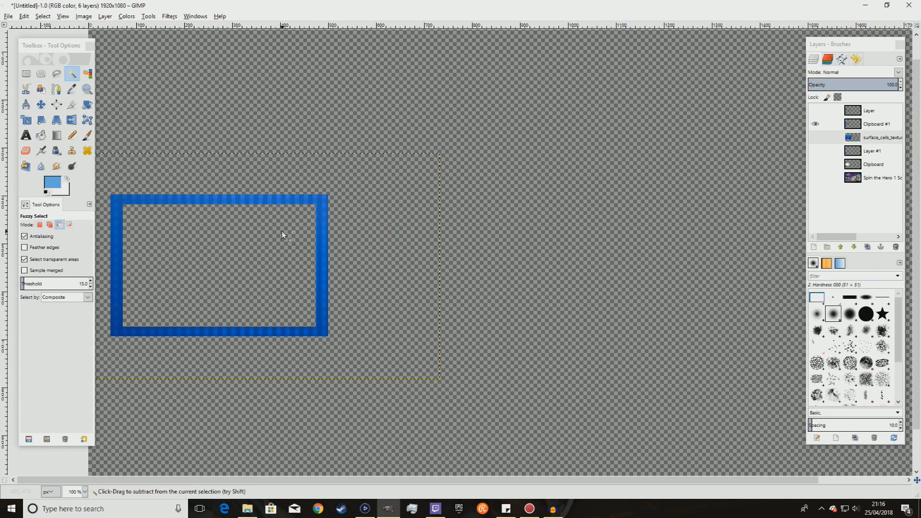
# Delete the original flat blue frame layer, Layer #1
pyautogui.click(869, 125)
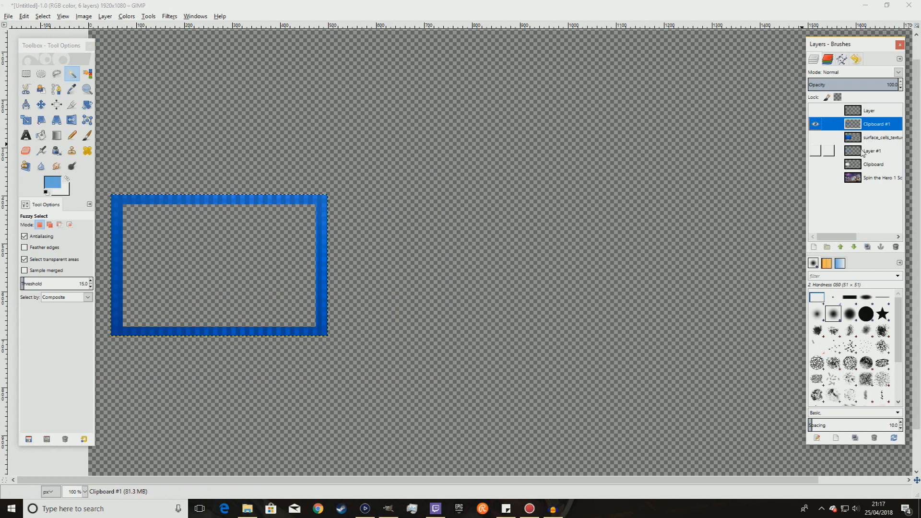
pyautogui.click(864, 152)
pyautogui.rightClick(862, 153)
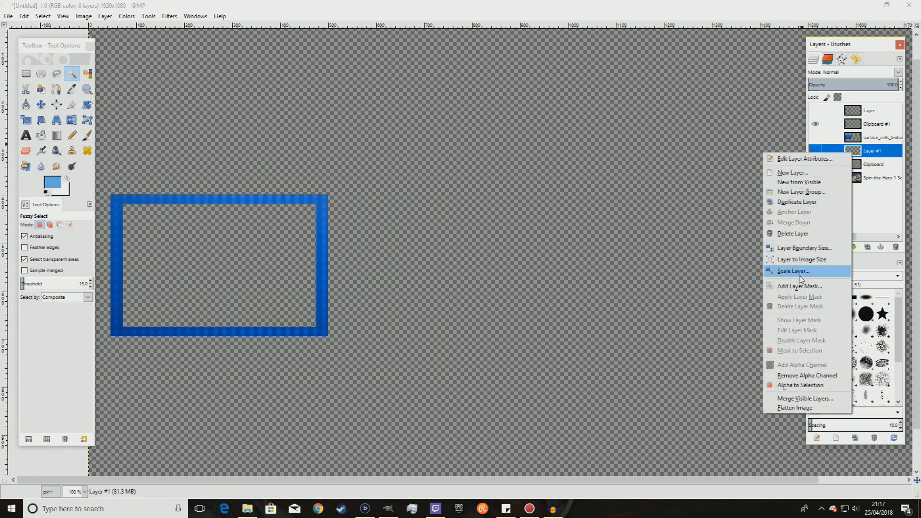
pyautogui.click(792, 233)
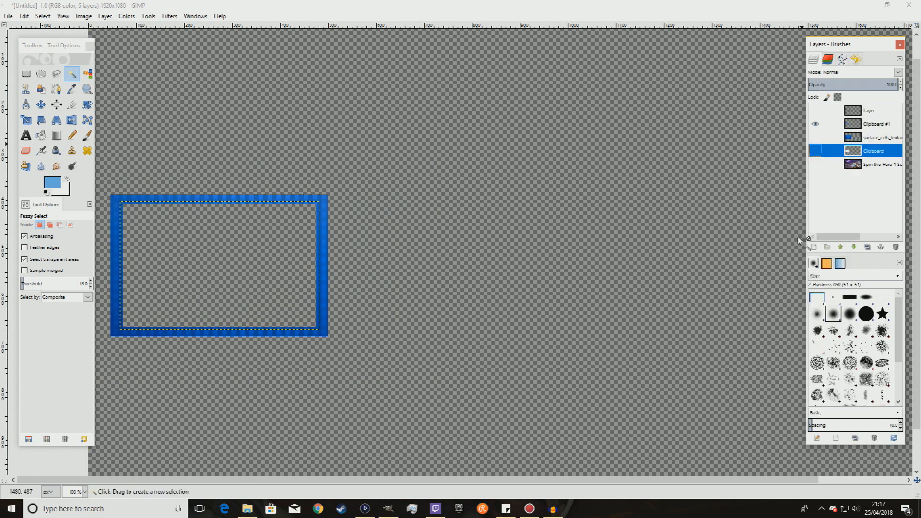
# Make Clipboard #1 the active layer and check the textured frame against the white Clipboard and black border layers
pyautogui.click(853, 126)
pyautogui.click(815, 150)
pyautogui.click(815, 112)
pyautogui.click(815, 111)
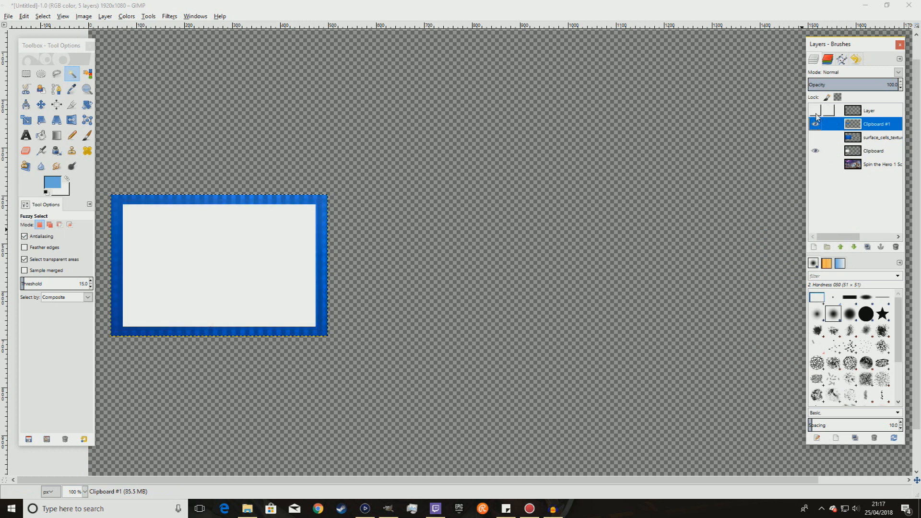
pyautogui.click(816, 150)
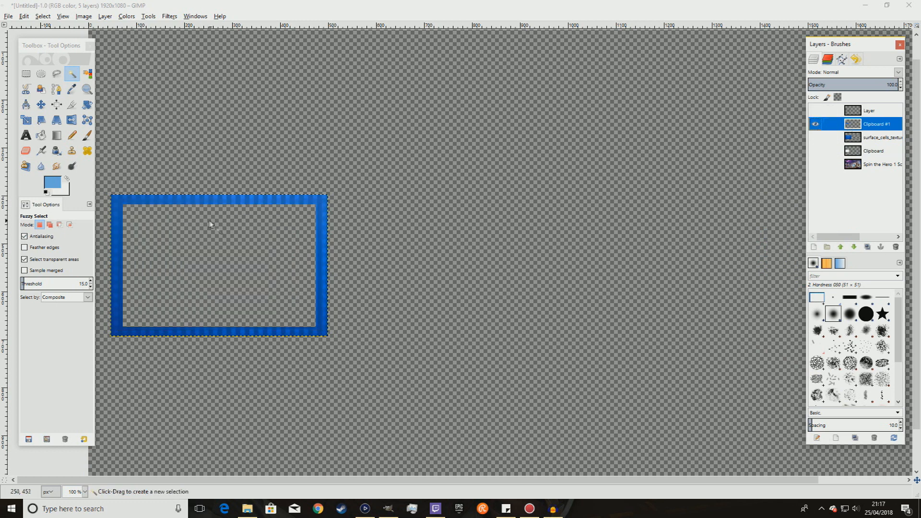
# Colorize the textured frame red with hue 0, saturation about 72 and lightness 10
pyautogui.click(127, 16)
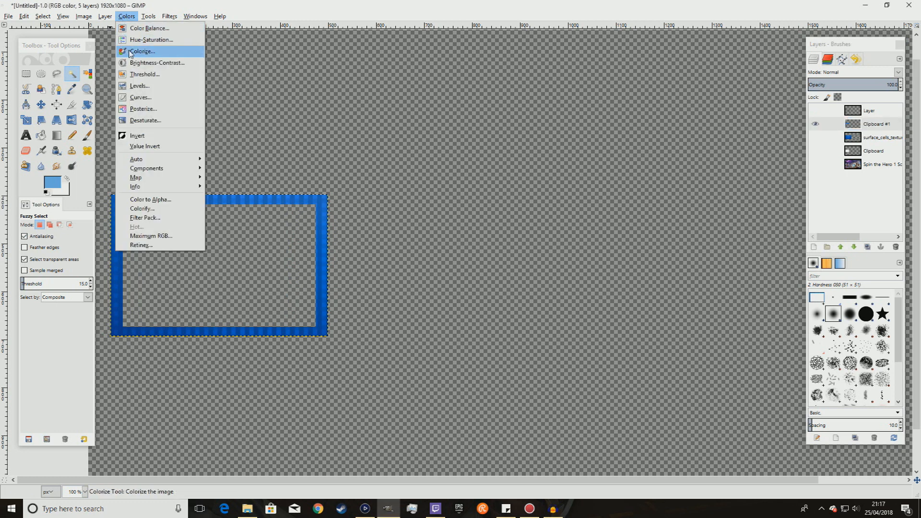
pyautogui.click(131, 51)
pyautogui.moveTo(146, 67); pyautogui.dragTo(91, 65)
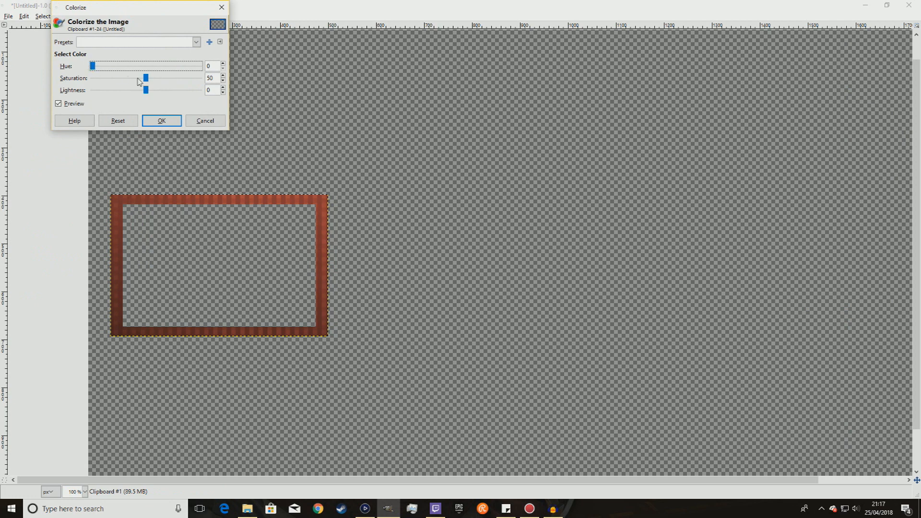
pyautogui.moveTo(147, 83)
pyautogui.mouseDown()
pyautogui.moveTo(161, 84)
pyautogui.moveTo(152, 91)
pyautogui.mouseUp()
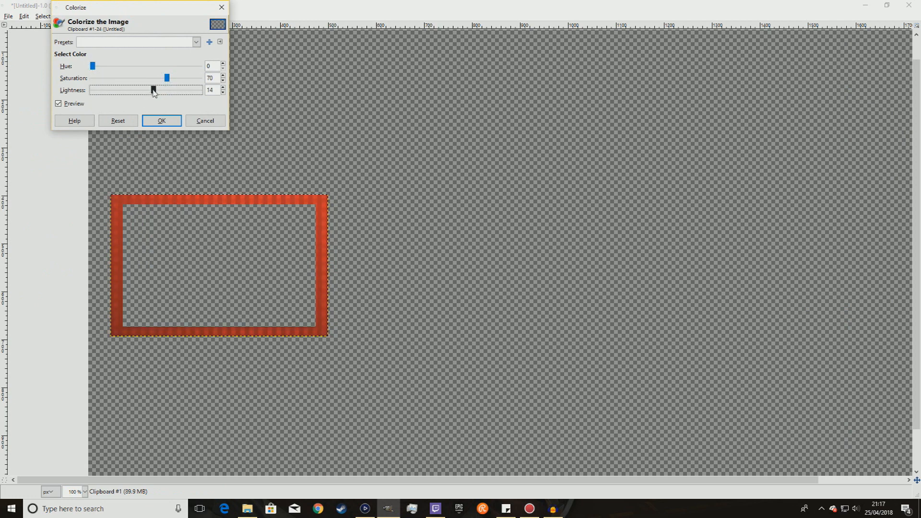
pyautogui.moveTo(171, 79); pyautogui.dragTo(171, 81)
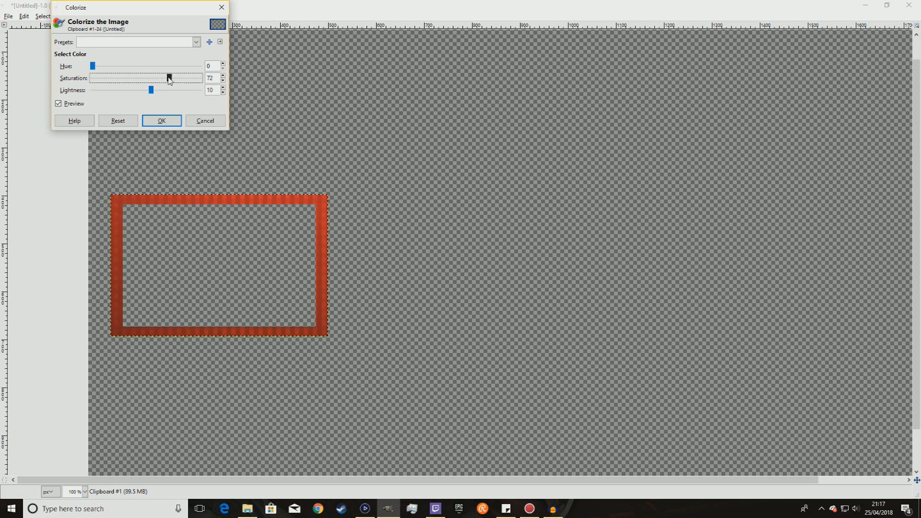
pyautogui.click(163, 121)
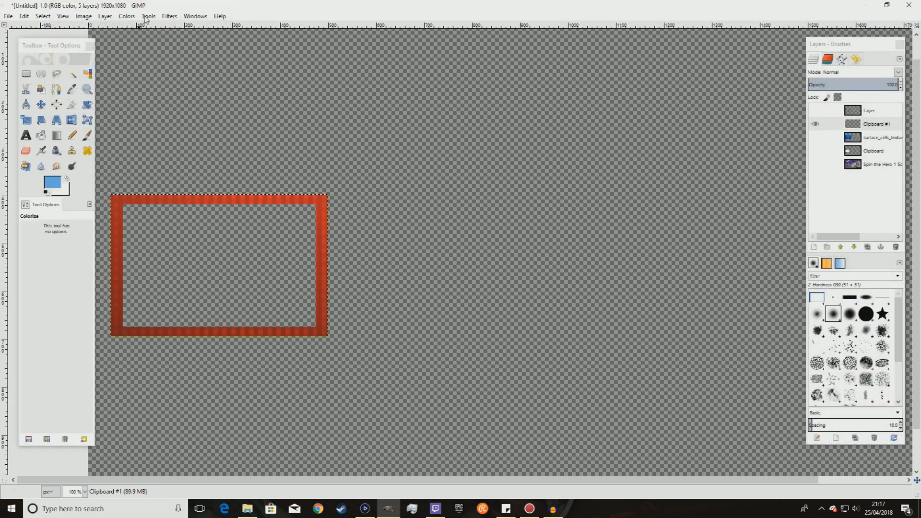
# Adjust the red frame's brightness to about -13 and its contrast to 40
pyautogui.click(129, 16)
pyautogui.click(142, 70)
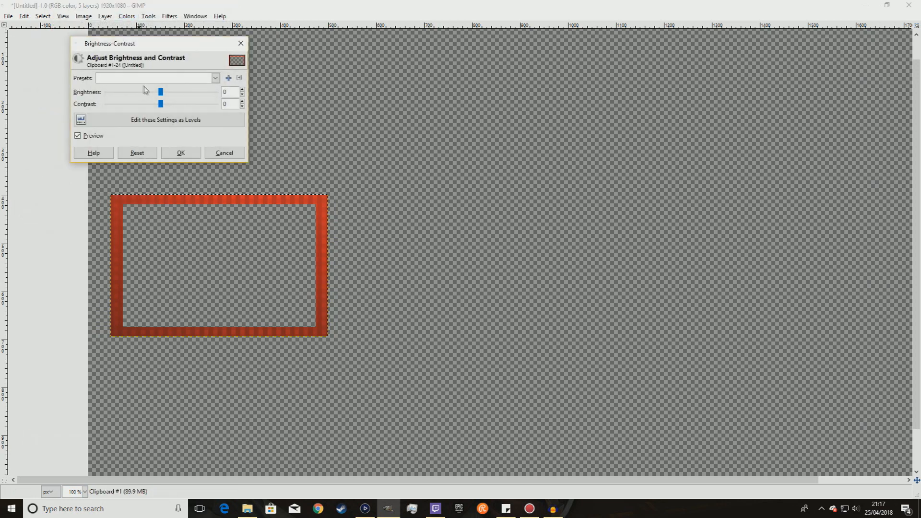
pyautogui.moveTo(161, 105)
pyautogui.mouseDown()
pyautogui.moveTo(169, 108)
pyautogui.moveTo(165, 94)
pyautogui.mouseUp()
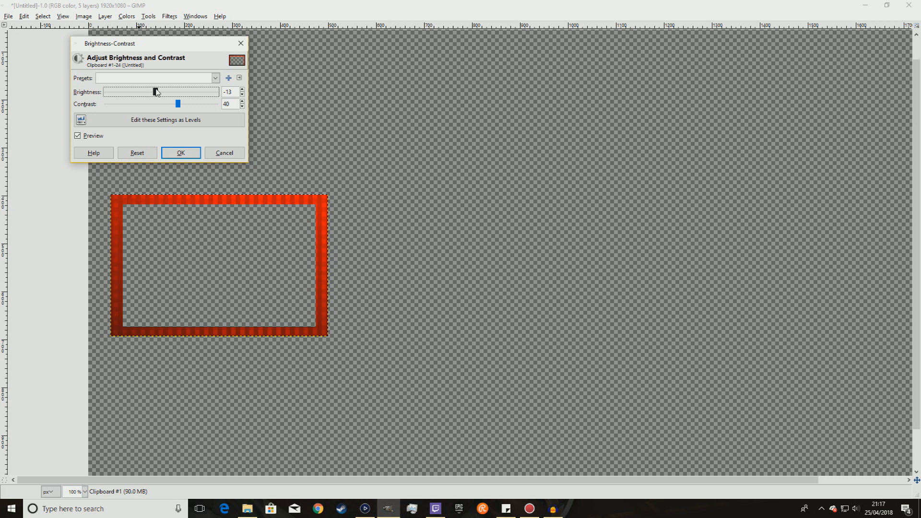
pyautogui.click(181, 153)
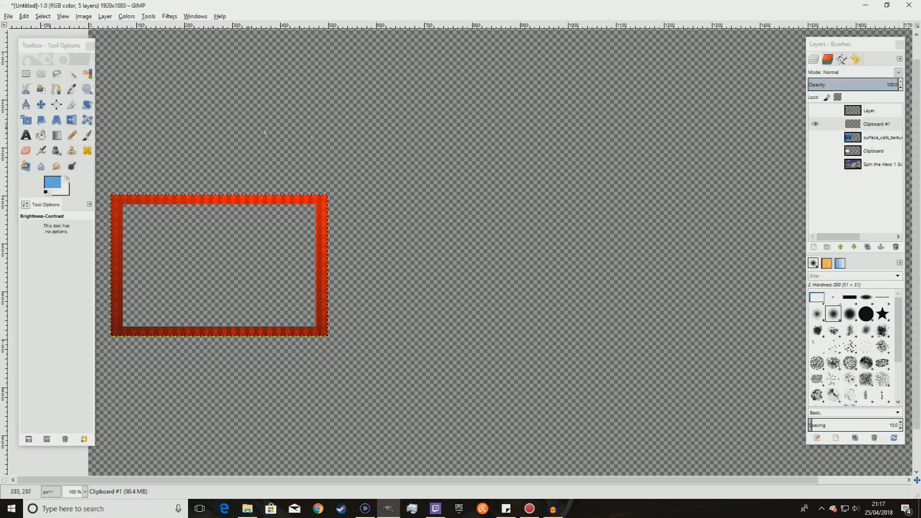
# Show the black border layer and move the texture layer to the top of the layer stack
pyautogui.click(858, 137)
pyautogui.click(856, 123)
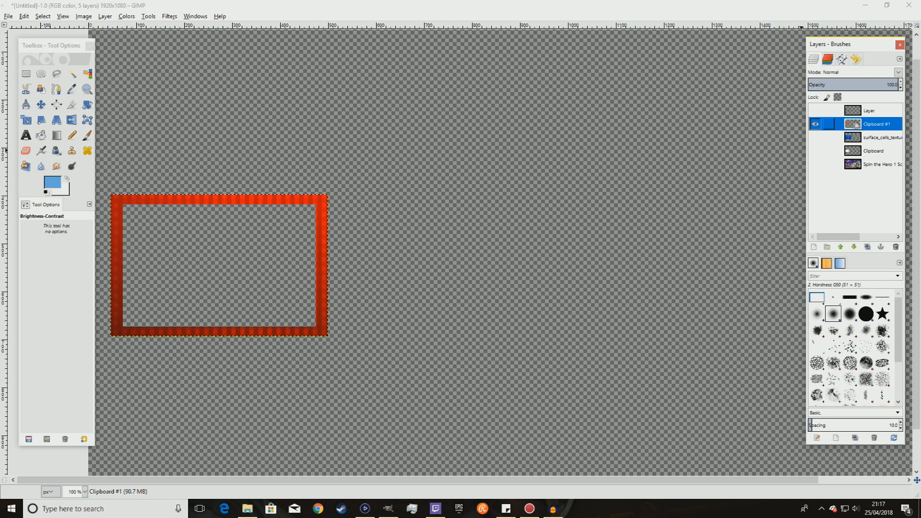
pyautogui.click(814, 111)
pyautogui.click(864, 117)
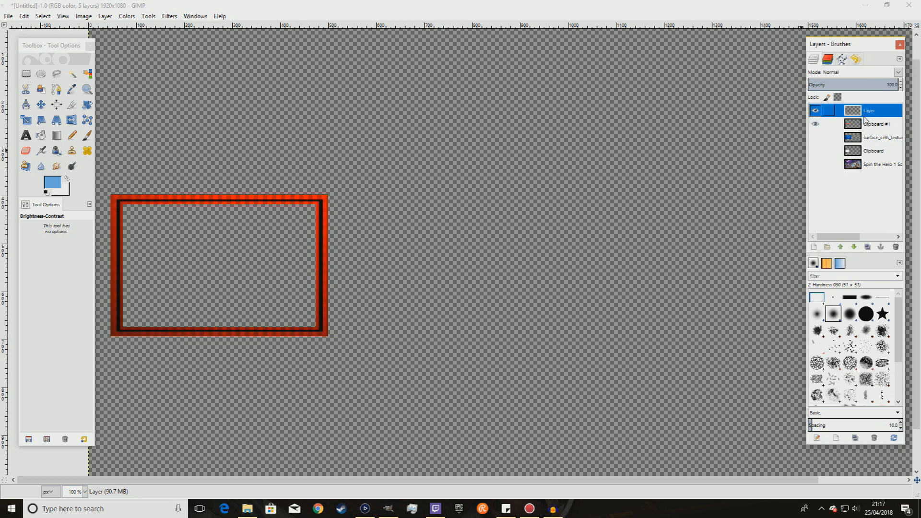
pyautogui.moveTo(859, 138); pyautogui.dragTo(859, 110)
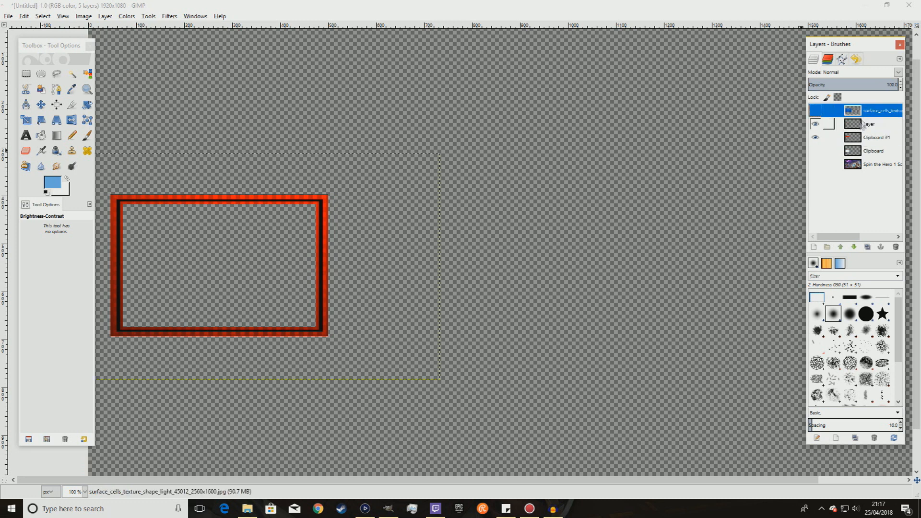
# Make the black border layer active and hide the red frame layer, Clipboard #1
pyautogui.click(861, 126)
pyautogui.click(815, 111)
pyautogui.click(816, 137)
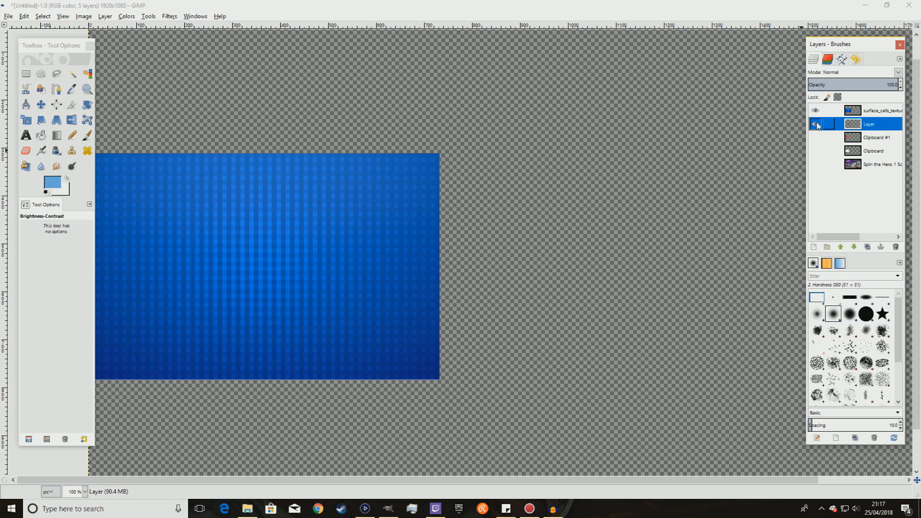
pyautogui.click(816, 111)
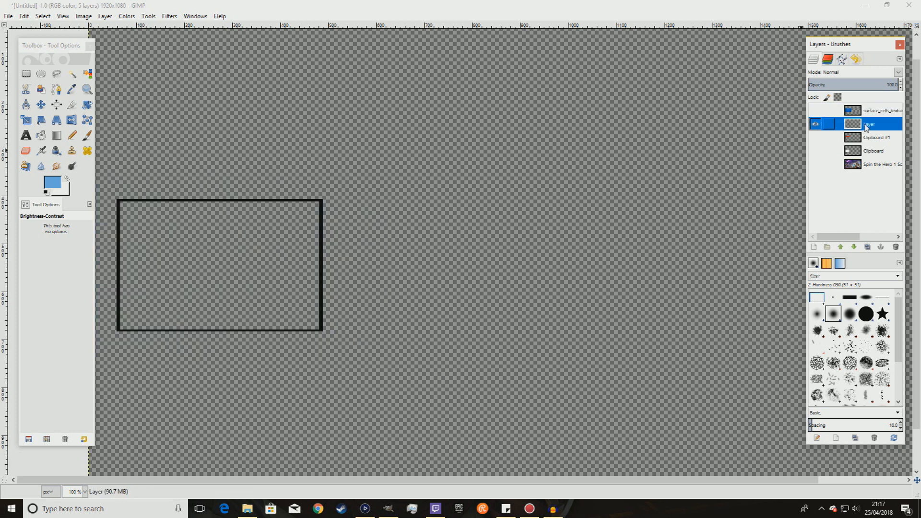
# Select the black border's shape from its layer's alpha, and show the texture layer in place of the border layer
pyautogui.rightClick(867, 127)
pyautogui.click(835, 353)
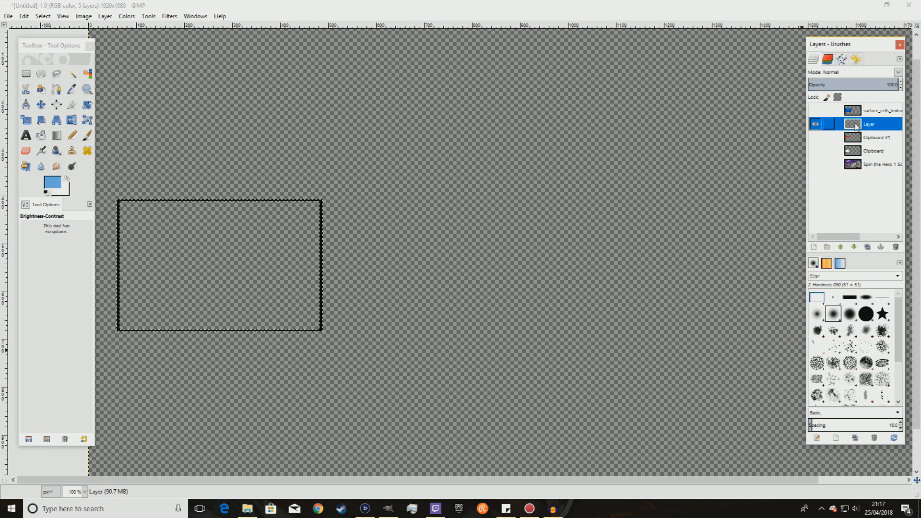
pyautogui.click(816, 111)
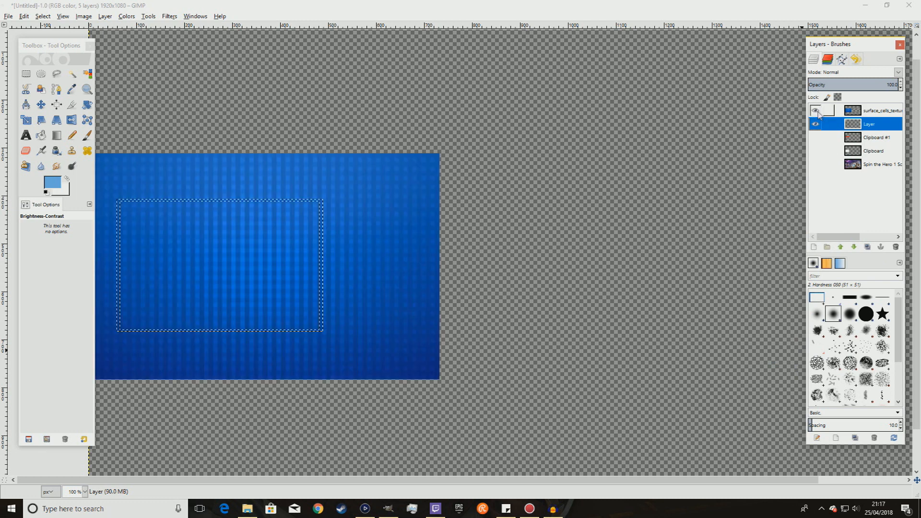
pyautogui.click(41, 104)
# Try to copy the border-shaped selection with the black border layer active and paste it as a new layer, and undo the paste
pyautogui.rightClick(322, 217)
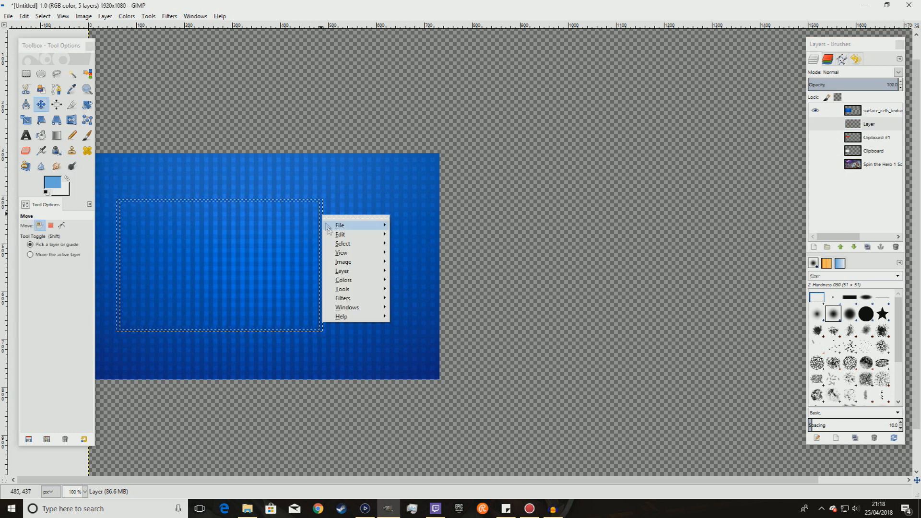
pyautogui.moveTo(341, 235)
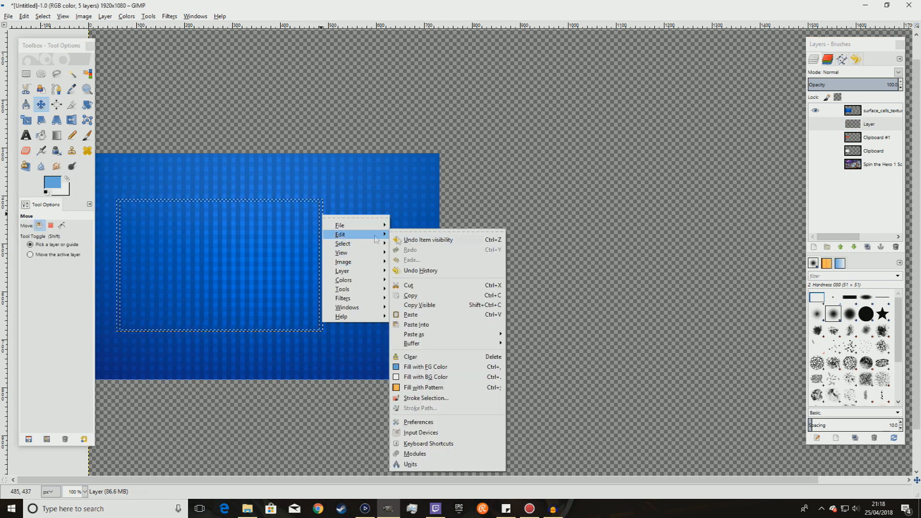
pyautogui.click(431, 298)
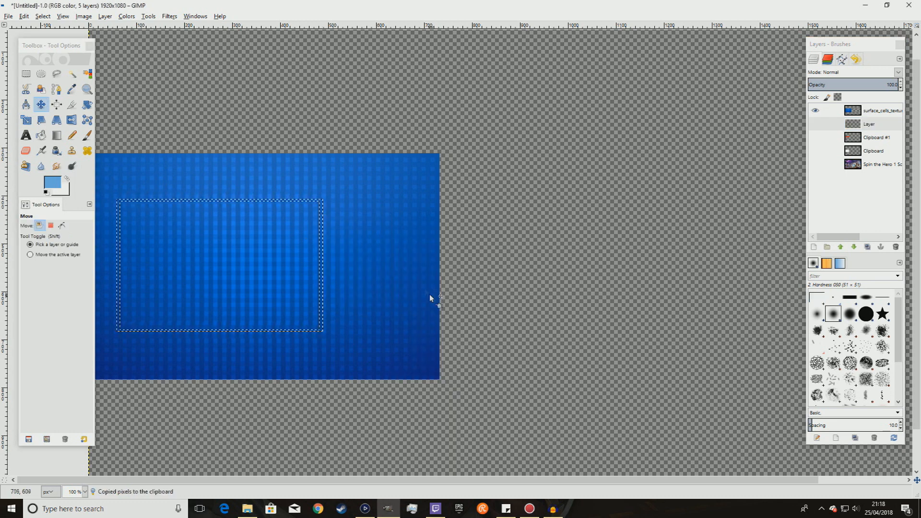
pyautogui.rightClick(323, 210)
pyautogui.moveTo(341, 229)
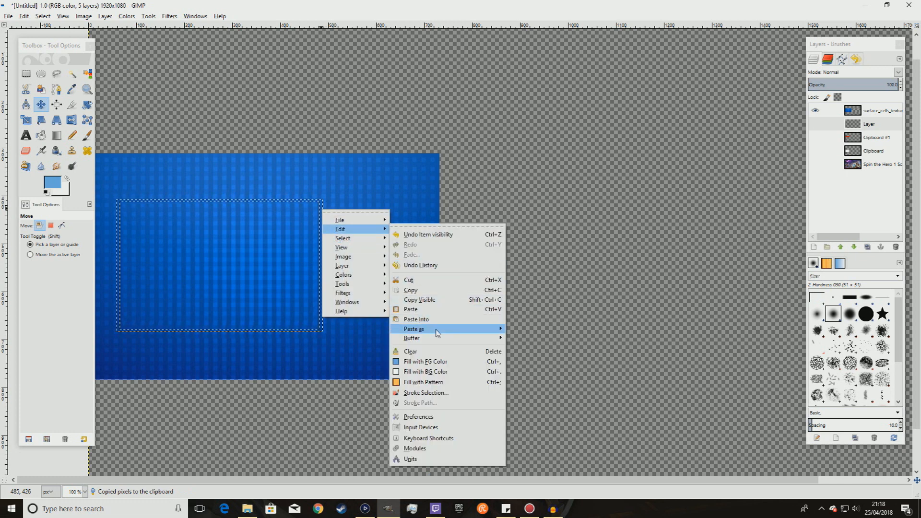
pyautogui.moveTo(489, 330)
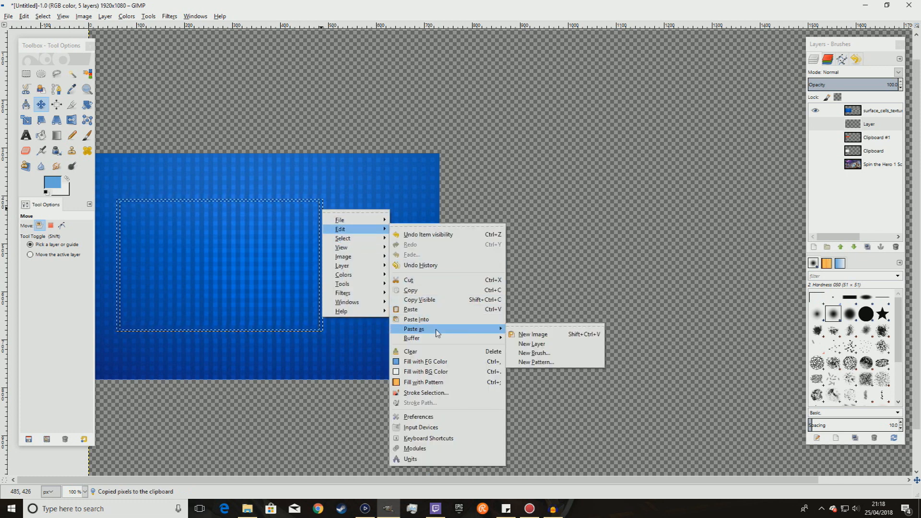
pyautogui.click(535, 344)
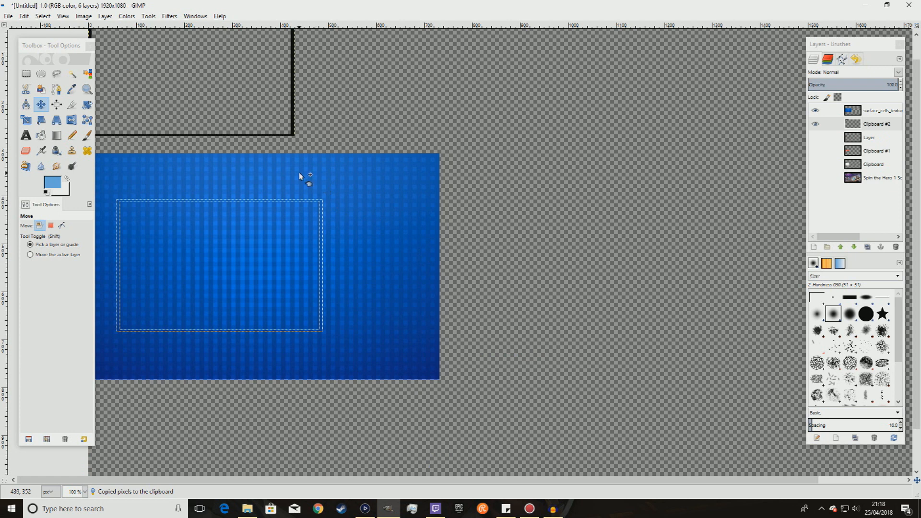
pyautogui.hotkey('ctrl', 'z')
pyautogui.rightClick(322, 210)
# Make the texture layer active and copy the border-shaped selection from it
pyautogui.click(885, 112)
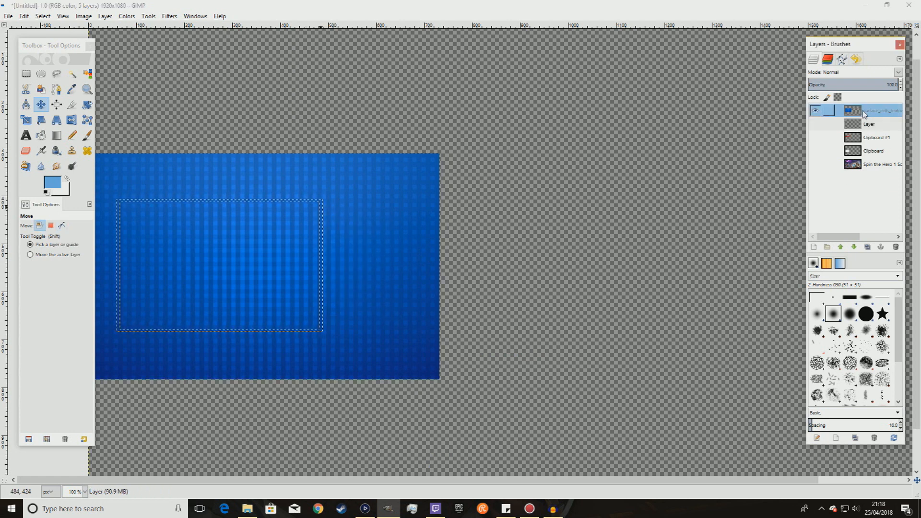
pyautogui.rightClick(322, 223)
pyautogui.moveTo(345, 242)
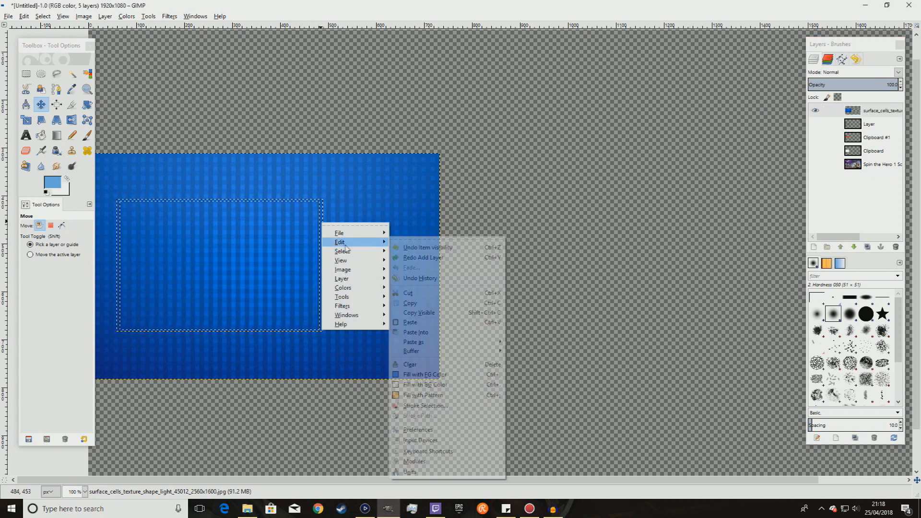
pyautogui.click(432, 307)
# Paste the copied border-shaped texture piece as a new layer
pyautogui.rightClick(322, 212)
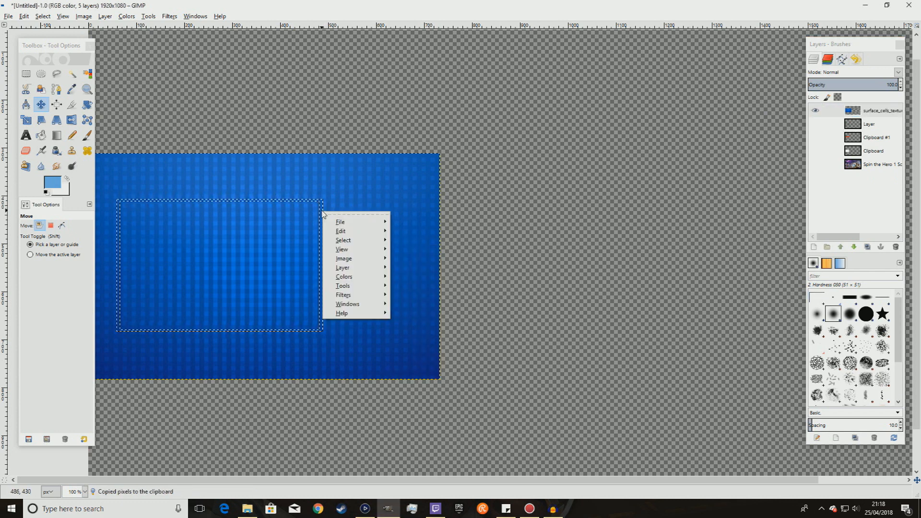
pyautogui.moveTo(341, 231)
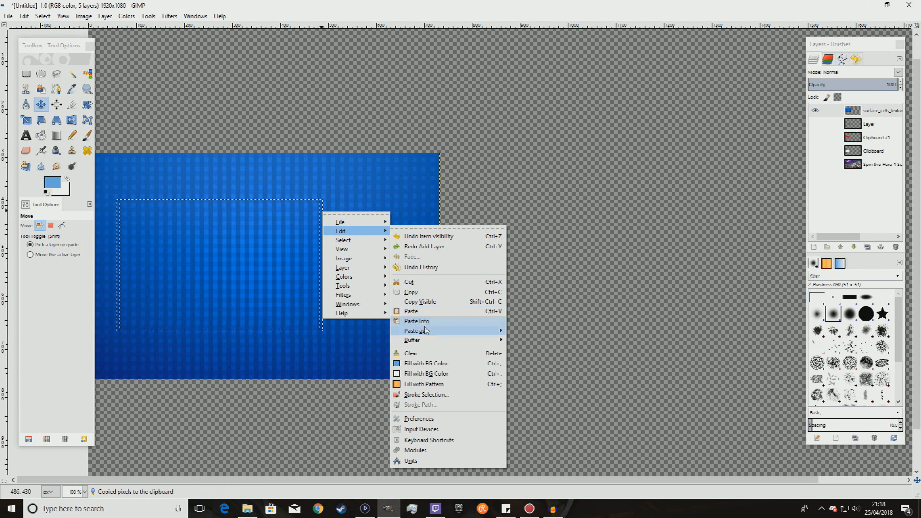
pyautogui.moveTo(475, 331)
pyautogui.click(544, 350)
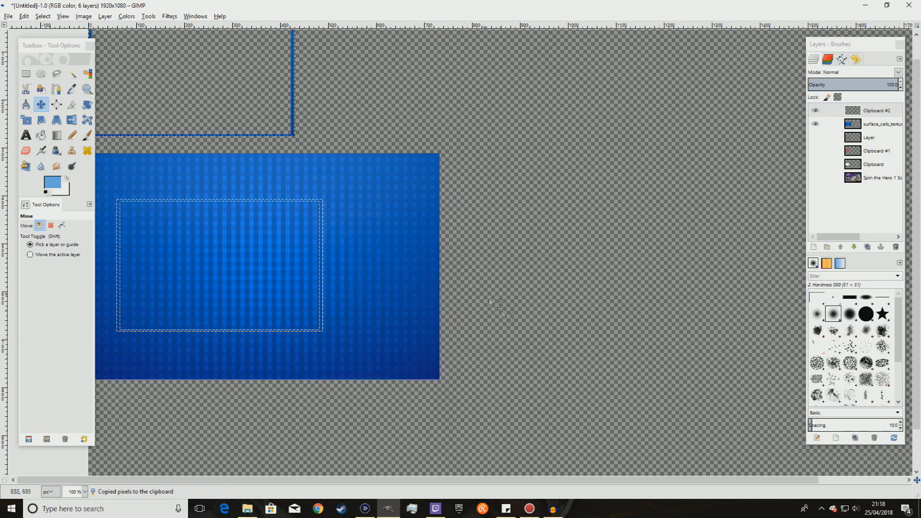
# Delete the blue surface cells texture layer
pyautogui.click(861, 124)
pyautogui.click(869, 111)
pyautogui.click(870, 126)
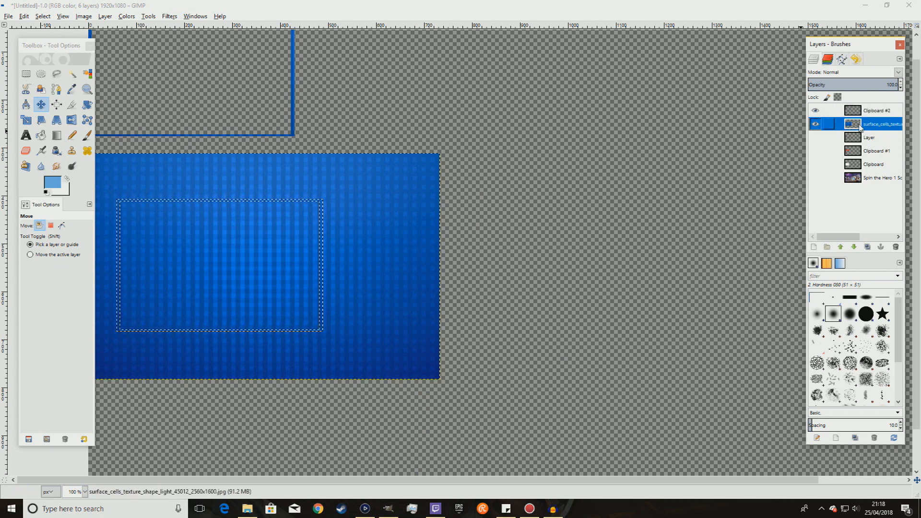
pyautogui.rightClick(860, 126)
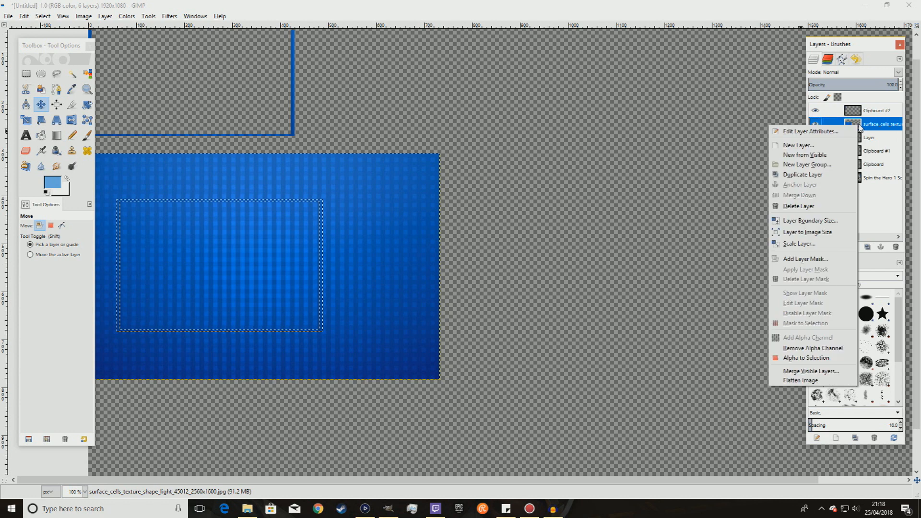
pyautogui.click(807, 206)
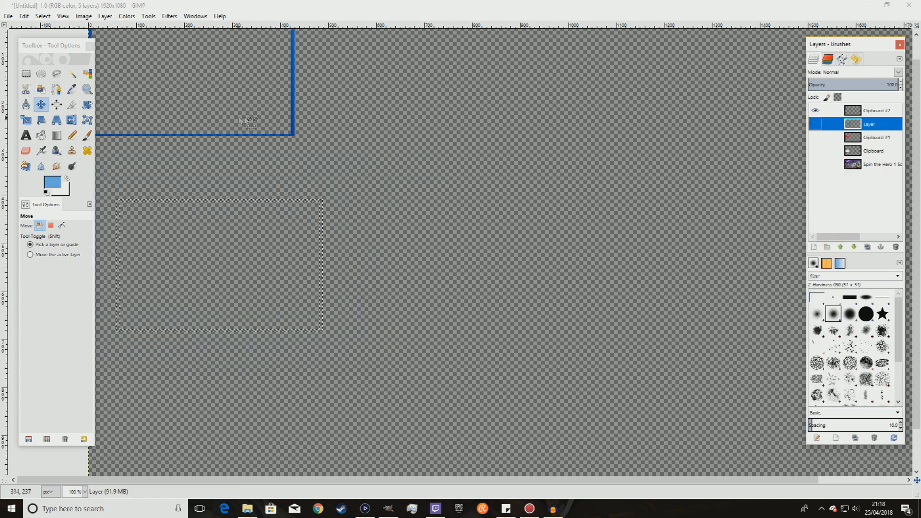
# Move the pasted blue border, Clipboard #2, down so it lies roughly over the border-shaped selection
pyautogui.moveTo(292, 111); pyautogui.dragTo(328, 295)
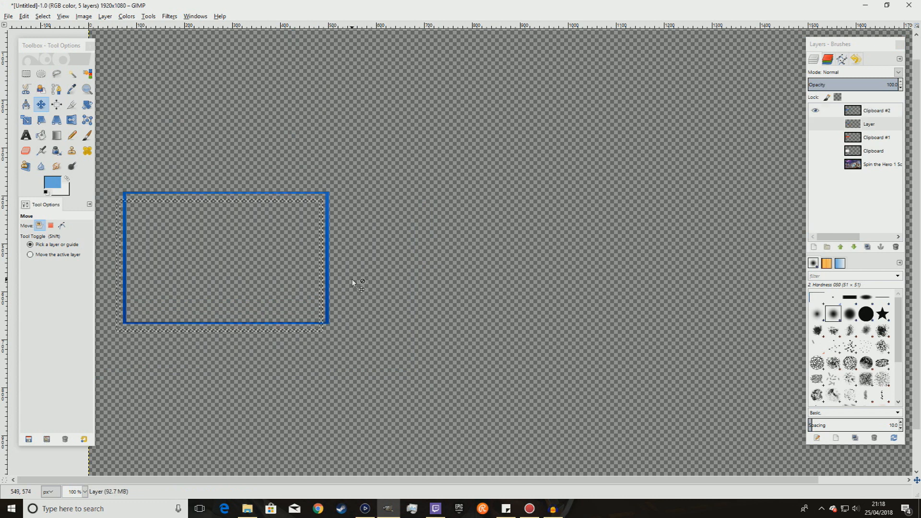
pyautogui.click(327, 238)
pyautogui.click(327, 223)
pyautogui.click(327, 223)
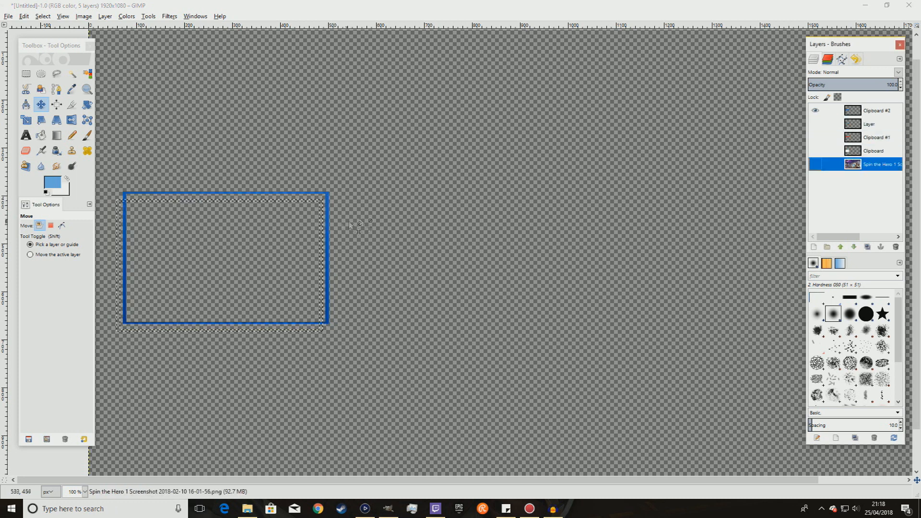
pyautogui.click(415, 173)
pyautogui.click(327, 221)
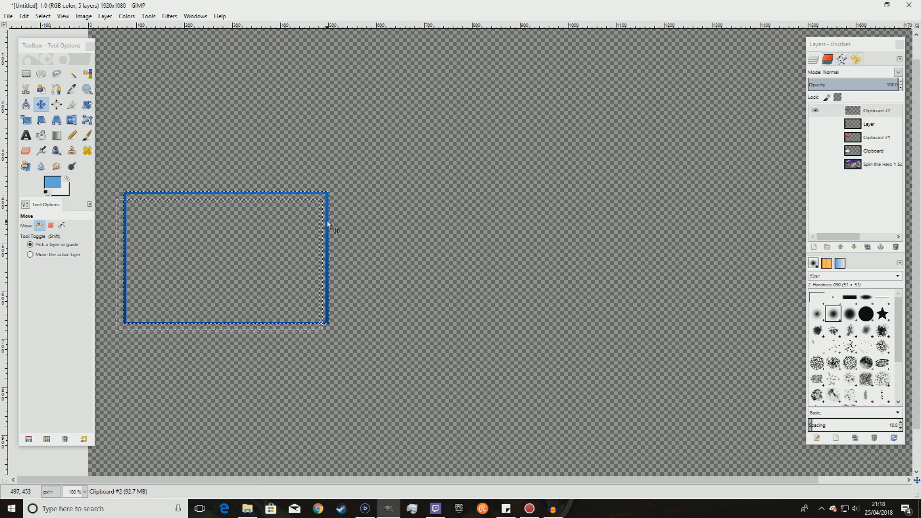
# Nudge the blue border down and left until it lines up exactly with the border-shaped selection
pyautogui.press('Down')
pyautogui.press('Down')
pyautogui.press('Down')
pyautogui.press('Down')
pyautogui.press('Down')
pyautogui.press('Down')
pyautogui.press('Down')
pyautogui.press('Down')
pyautogui.press('Down')
pyautogui.press('Down')
pyautogui.press('Down')
pyautogui.press('Down')
pyautogui.press('Down')
pyautogui.press('Down')
pyautogui.press('Down')
pyautogui.press('Down')
pyautogui.press('Down')
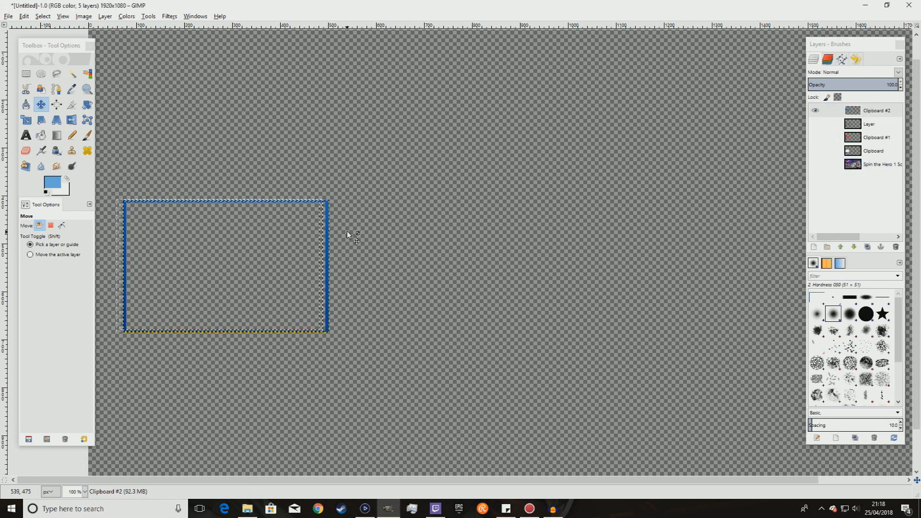
pyautogui.scroll(5, 319, 230)
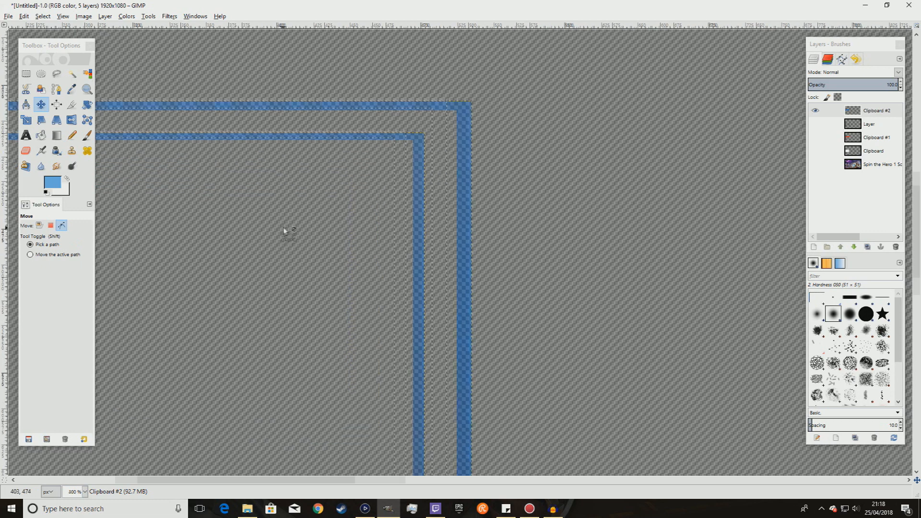
pyautogui.press('Up')
pyautogui.press('Left')
pyautogui.press('Left')
pyautogui.press('Left')
pyautogui.press('Left')
pyautogui.press('Left')
pyautogui.press('Left')
pyautogui.press('Left')
pyautogui.press('Left')
pyautogui.press('Left')
pyautogui.press('Left')
pyautogui.press('Left')
pyautogui.press('Left')
pyautogui.press('Left')
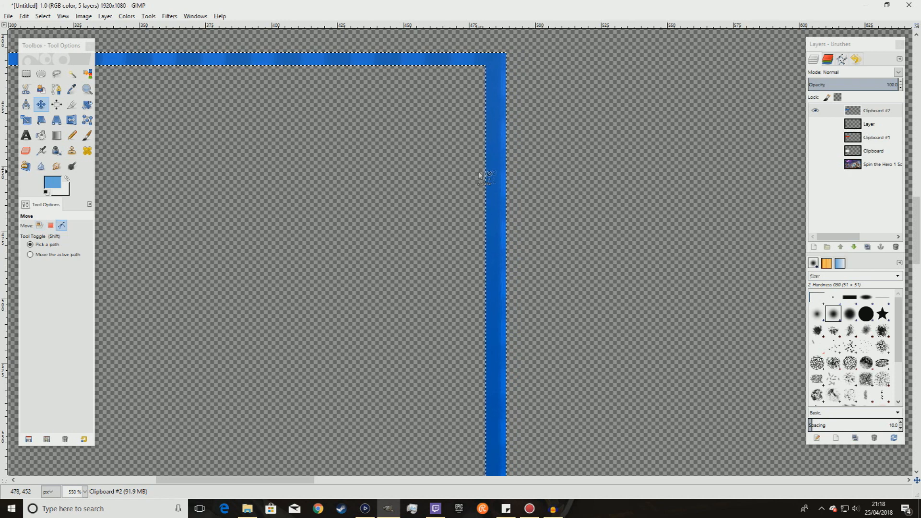
pyautogui.scroll(-3, 467, 183)
pyautogui.scroll(-2, 360, 201)
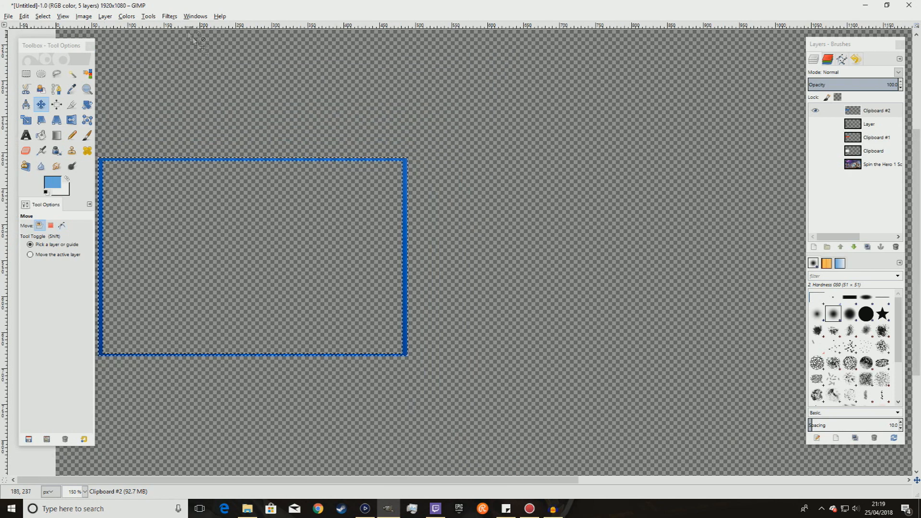
pyautogui.click(126, 15)
pyautogui.click(139, 63)
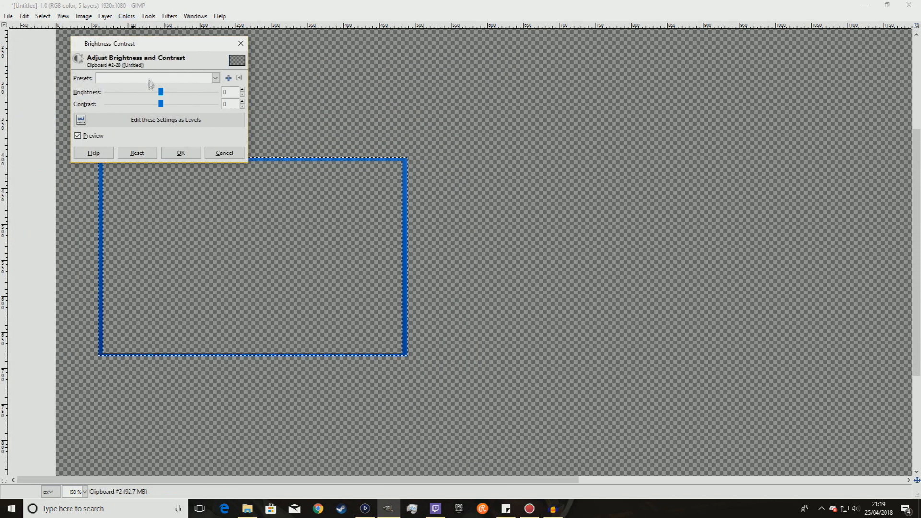
pyautogui.click(241, 43)
# Colorize the blue border dark brown with hue about 28, saturation 72 and lightness -80
pyautogui.click(127, 16)
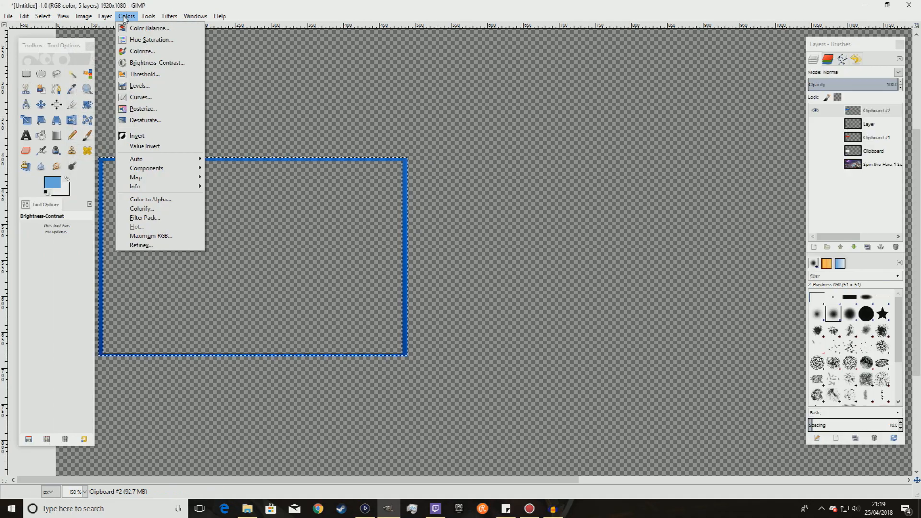
pyautogui.click(139, 49)
pyautogui.moveTo(146, 89); pyautogui.dragTo(167, 85)
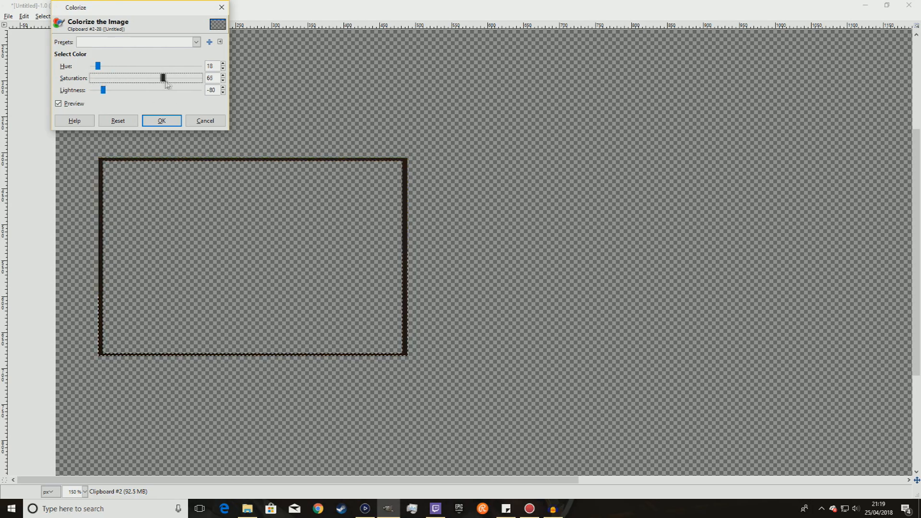
pyautogui.moveTo(100, 66); pyautogui.dragTo(102, 68)
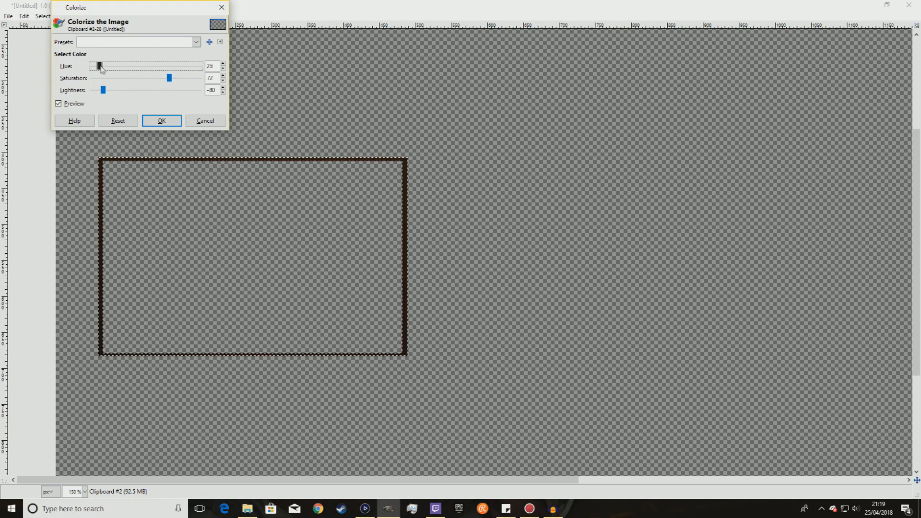
pyautogui.click(161, 121)
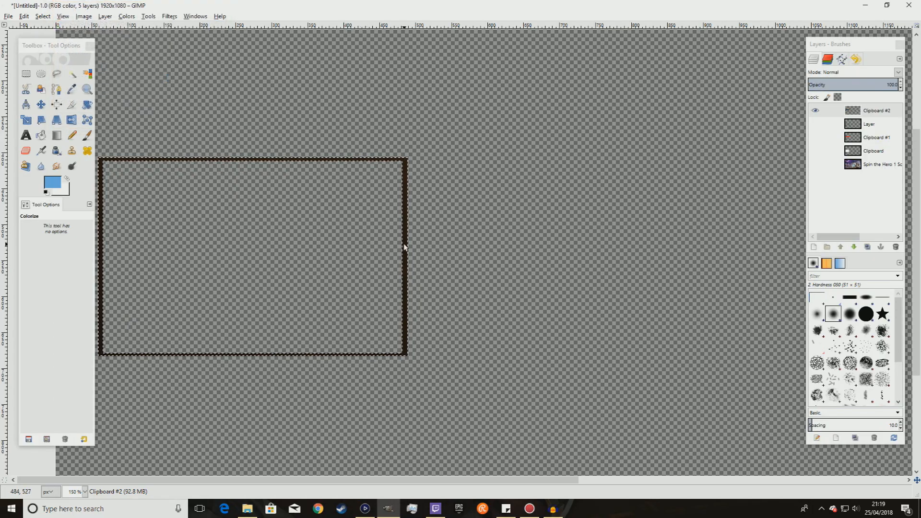
# Inspect the recolored border up close and at full-canvas size, with the Fuzzy Select tool active
pyautogui.scroll(3, 431, 207)
pyautogui.scroll(2, 267, 169)
pyautogui.scroll(-4, 287, 173)
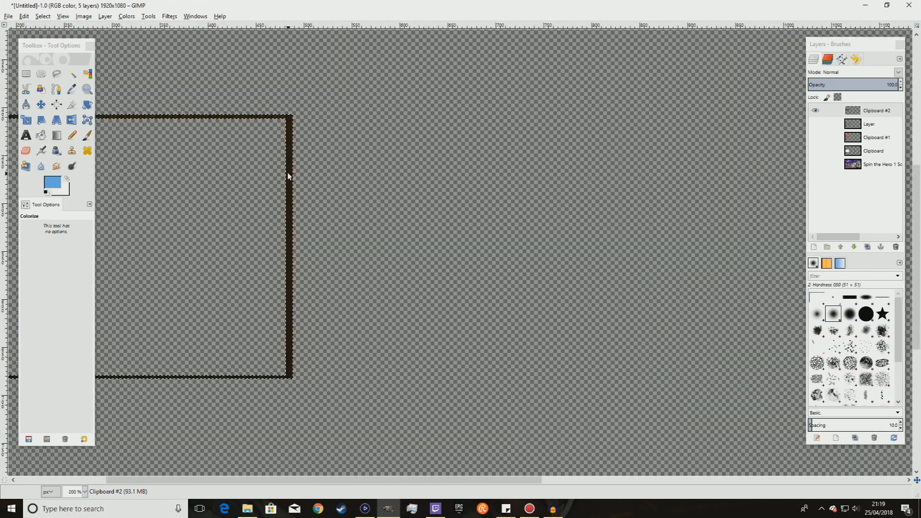
pyautogui.scroll(5, 287, 173)
pyautogui.scroll(-6, 288, 176)
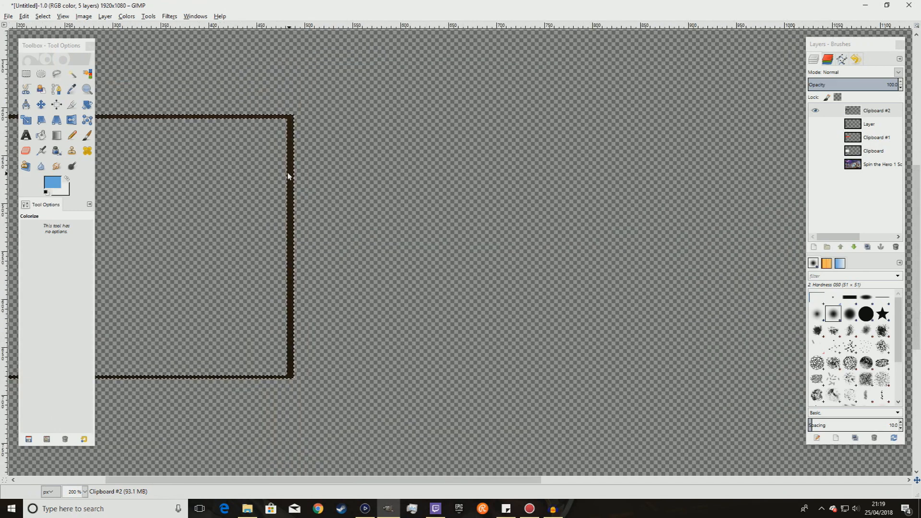
pyautogui.scroll(-1, 287, 172)
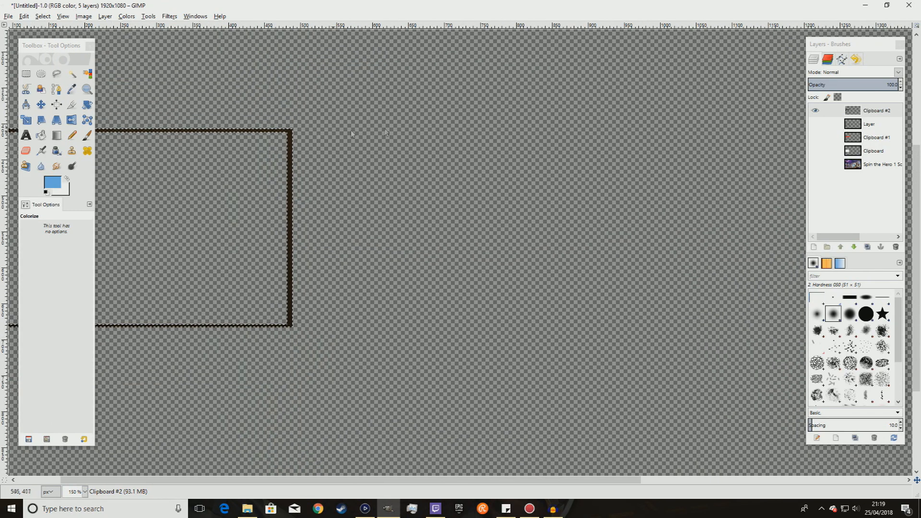
pyautogui.click(72, 74)
pyautogui.scroll(-3, 174, 152)
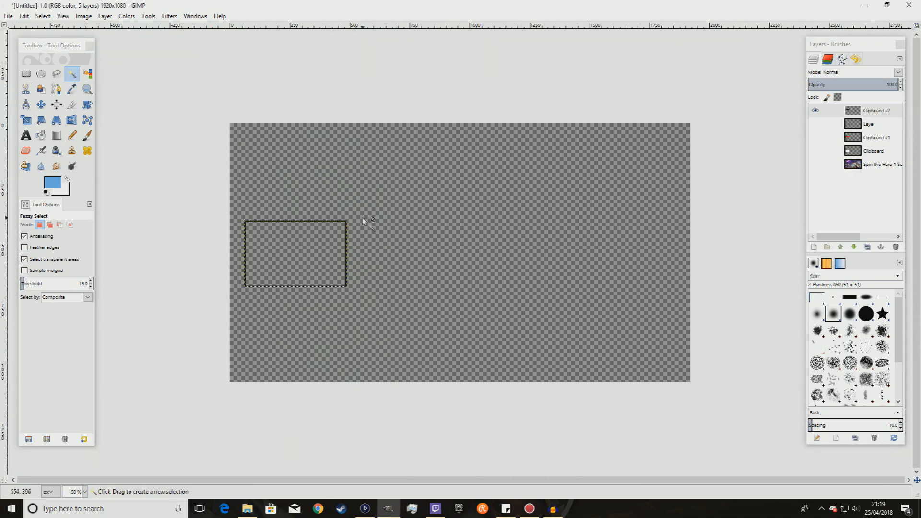
pyautogui.scroll(3, 362, 218)
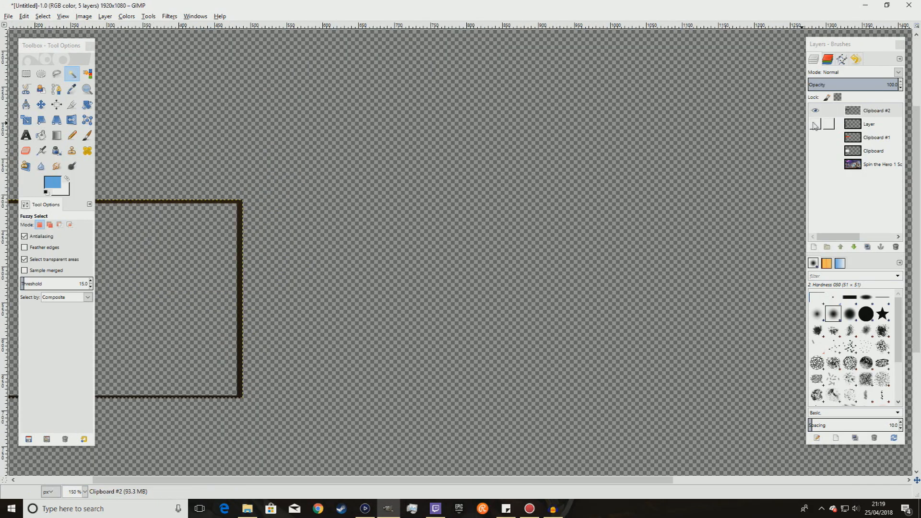
# Show the red frame layer, Clipboard #1, and delete the old black border layer named Layer
pyautogui.click(820, 138)
pyautogui.click(816, 125)
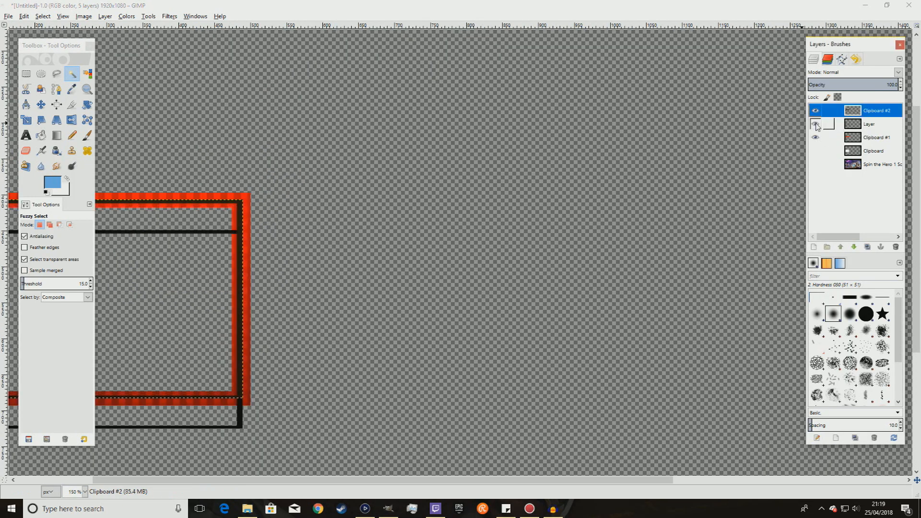
pyautogui.rightClick(866, 126)
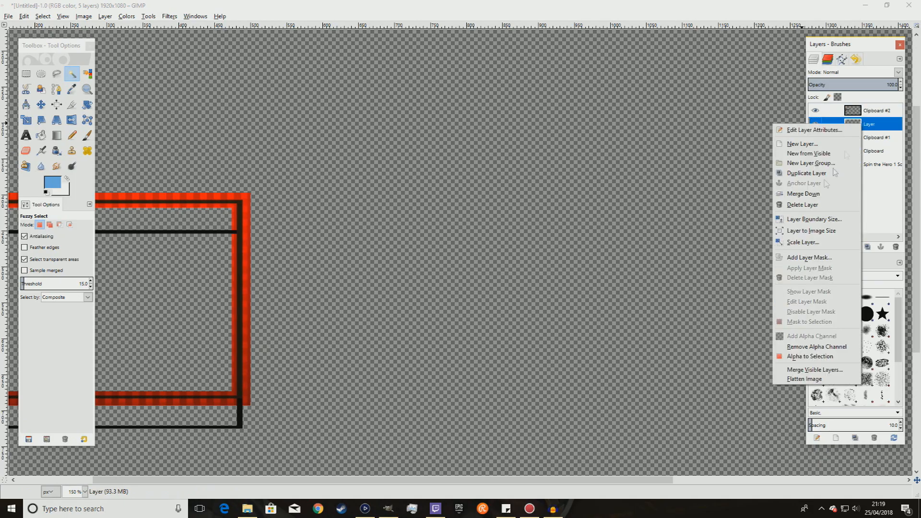
pyautogui.click(811, 204)
pyautogui.scroll(-1, 249, 261)
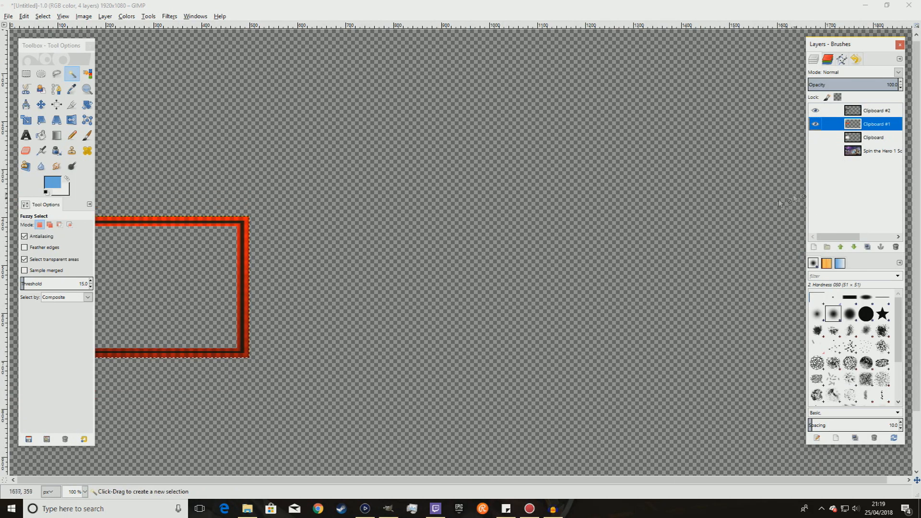
# Make the dark border layer, Clipboard #2, active with the white Clipboard layer hidden, and move the toolbox clear of the webcam frame
pyautogui.click(816, 138)
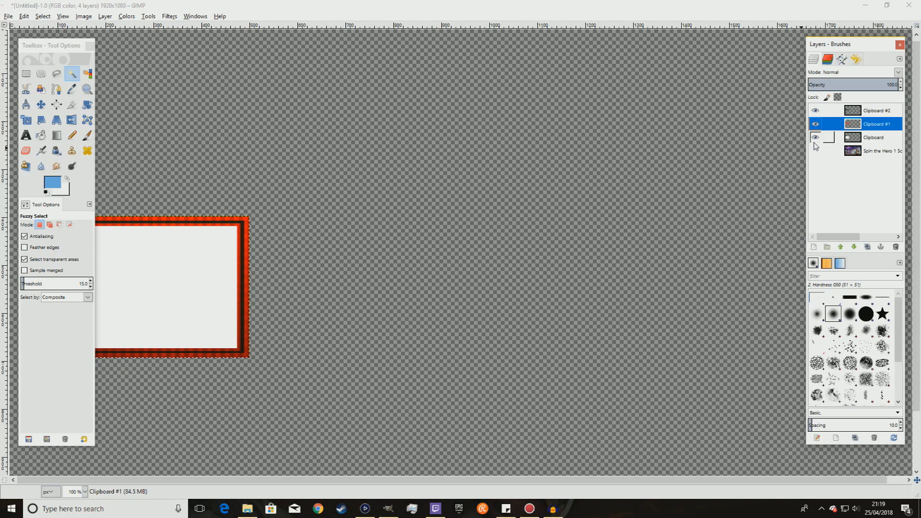
pyautogui.click(815, 137)
pyautogui.click(858, 116)
pyautogui.scroll(1, 149, 257)
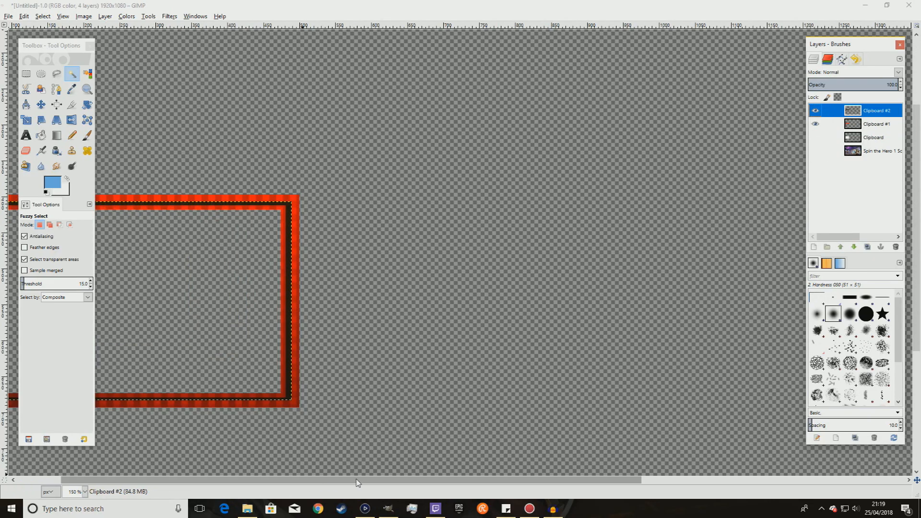
pyautogui.moveTo(61, 53); pyautogui.dragTo(718, 52)
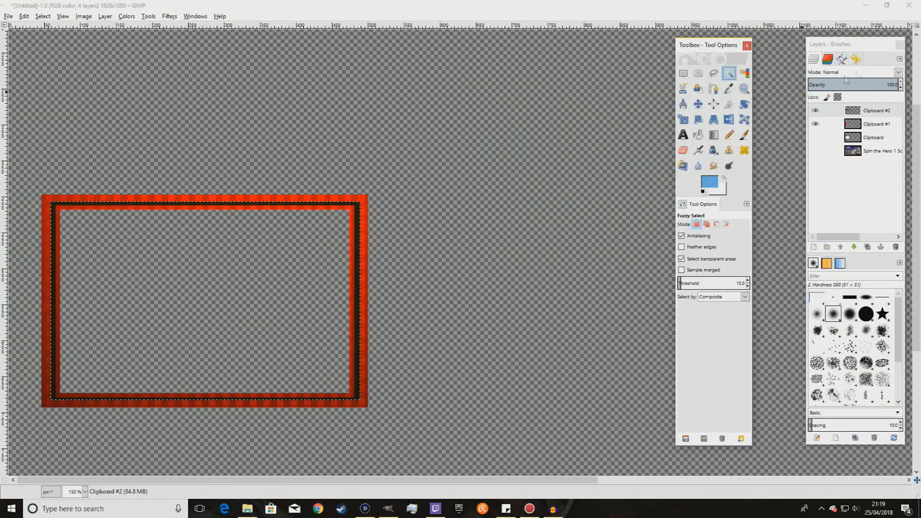
# Bring up the Light and Shadow filters for the dark inner border layer, Clipboard #2
pyautogui.click(861, 112)
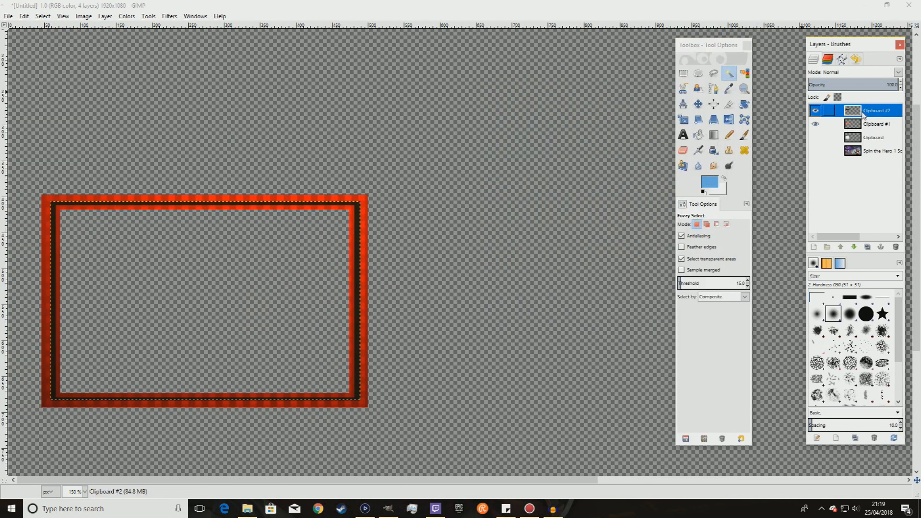
pyautogui.click(169, 16)
pyautogui.moveTo(201, 90)
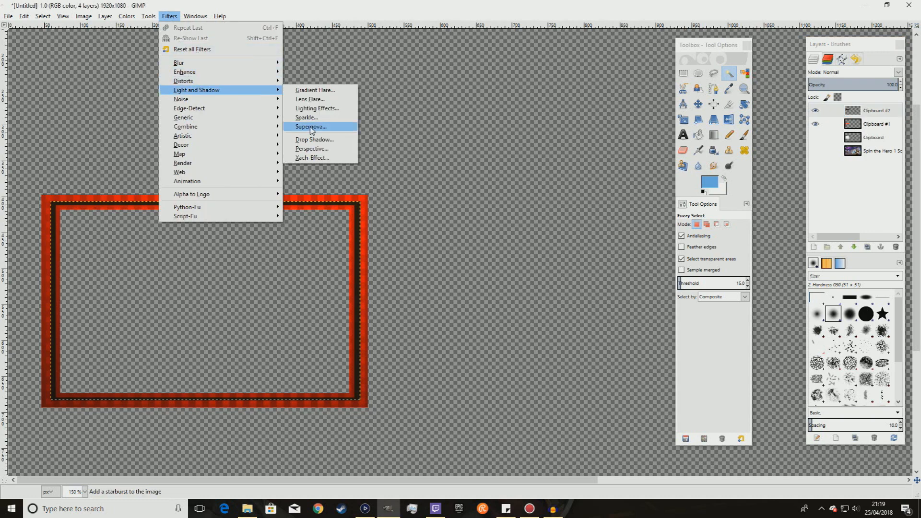
# Add a drop shadow to the Clipboard #2 layer with zero offsets, blur radius 5, opacity 90 and resizing disallowed
pyautogui.click(324, 143)
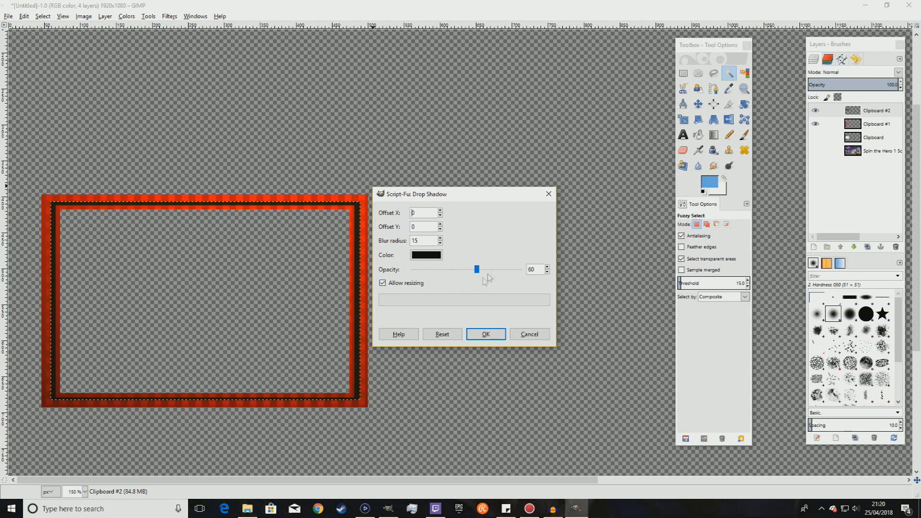
pyautogui.click(548, 194)
pyautogui.click(169, 16)
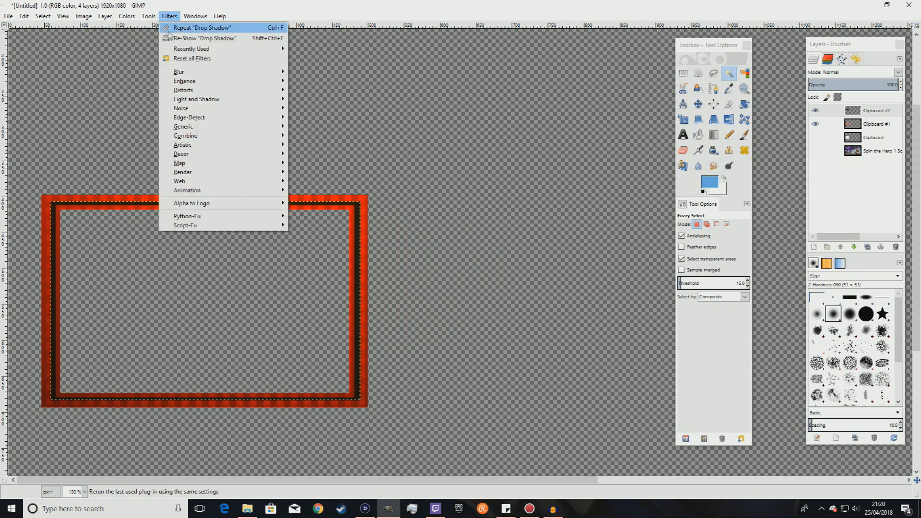
pyautogui.moveTo(203, 104)
pyautogui.click(319, 148)
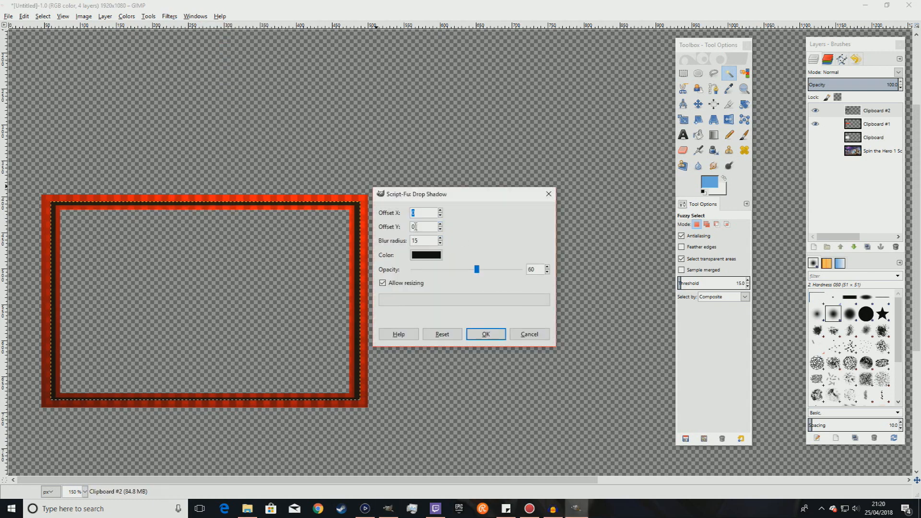
pyautogui.click(382, 283)
pyautogui.moveTo(477, 269); pyautogui.dragTo(510, 283)
pyautogui.click(547, 268)
pyautogui.scroll(4, 266, 258)
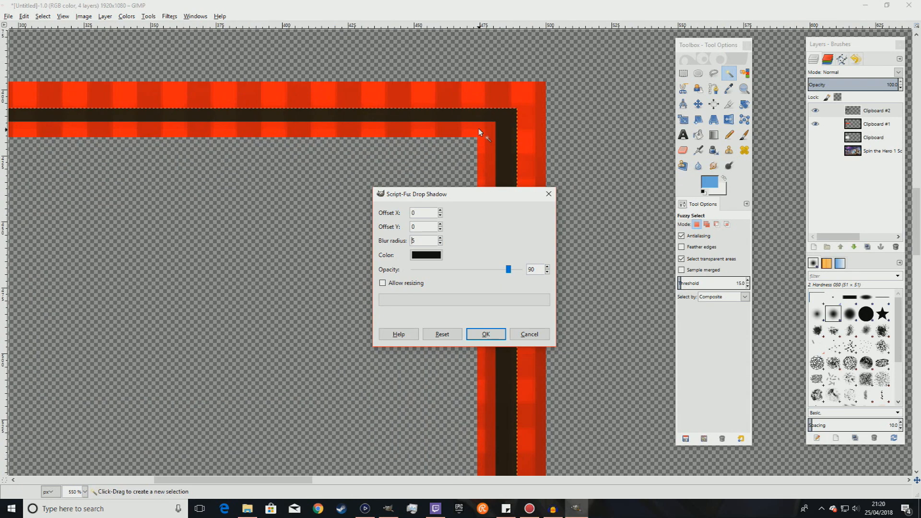
pyautogui.click(486, 333)
# Add a second drop shadow to the Clipboard #2 layer with blur radius 14 and opacity 50
pyautogui.click(169, 16)
pyautogui.moveTo(196, 102)
pyautogui.click(331, 148)
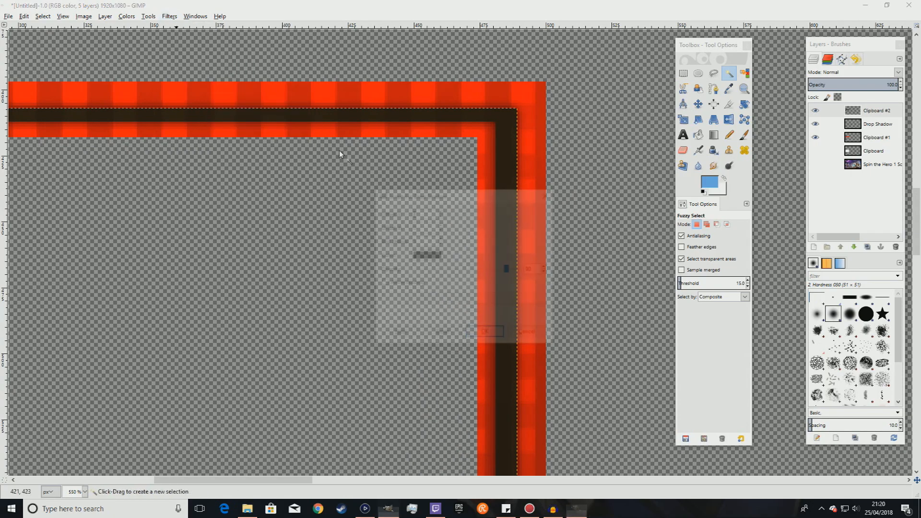
pyautogui.moveTo(508, 274); pyautogui.dragTo(466, 272)
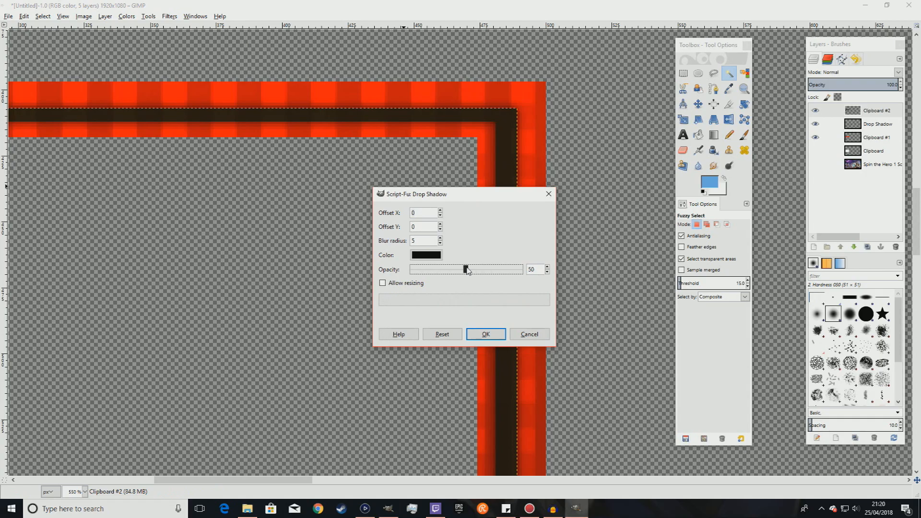
pyautogui.click(440, 239)
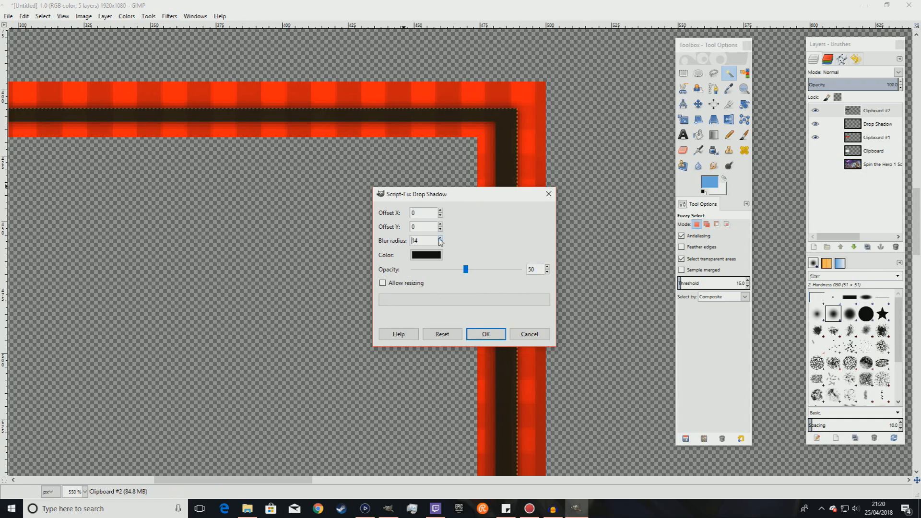
pyautogui.click(486, 334)
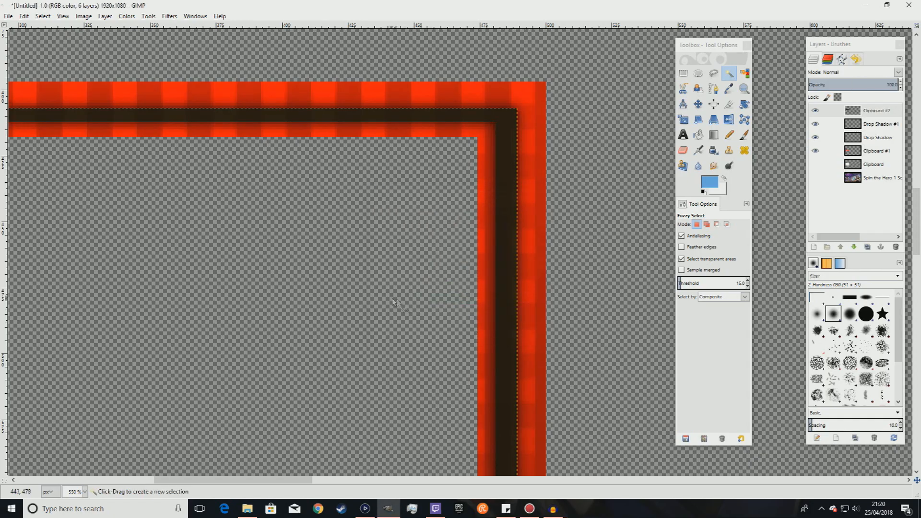
# Add a third drop shadow to the Clipboard #2 layer with blur radius 26 and opacity 10
pyautogui.scroll(-3, 373, 289)
pyautogui.scroll(-2, 372, 289)
pyautogui.scroll(4, 298, 326)
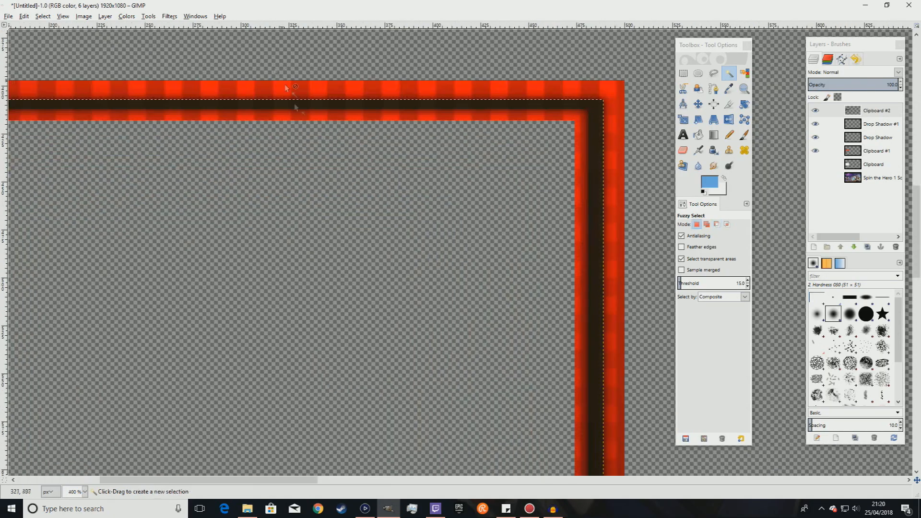
pyautogui.click(170, 16)
pyautogui.moveTo(226, 99)
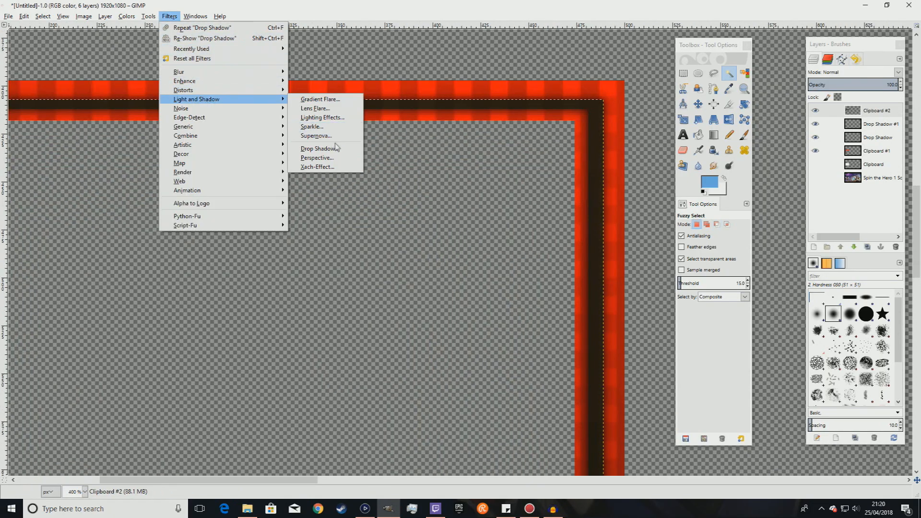
pyautogui.click(339, 148)
pyautogui.moveTo(464, 268); pyautogui.dragTo(423, 271)
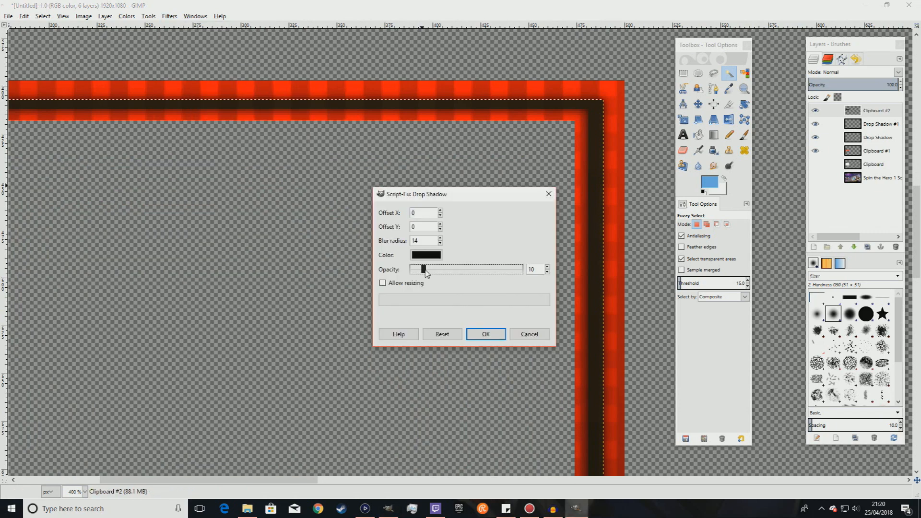
pyautogui.click(441, 238)
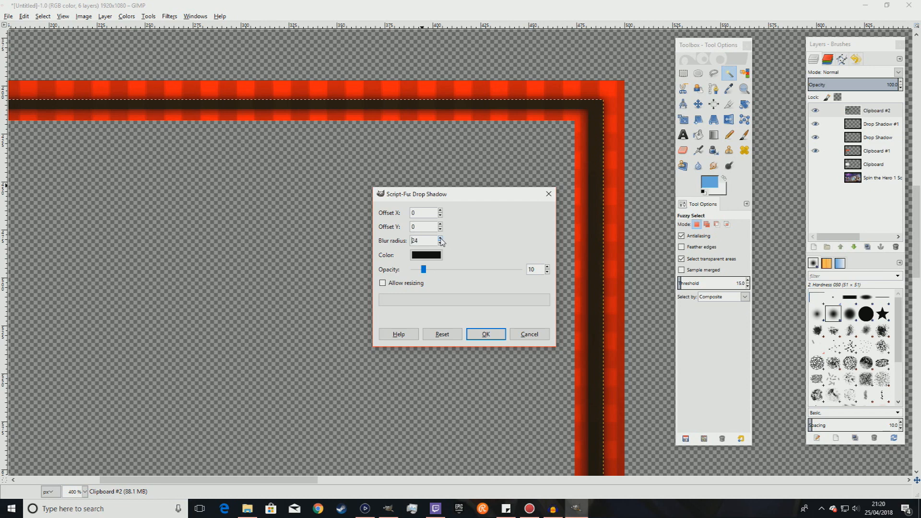
pyautogui.click(486, 334)
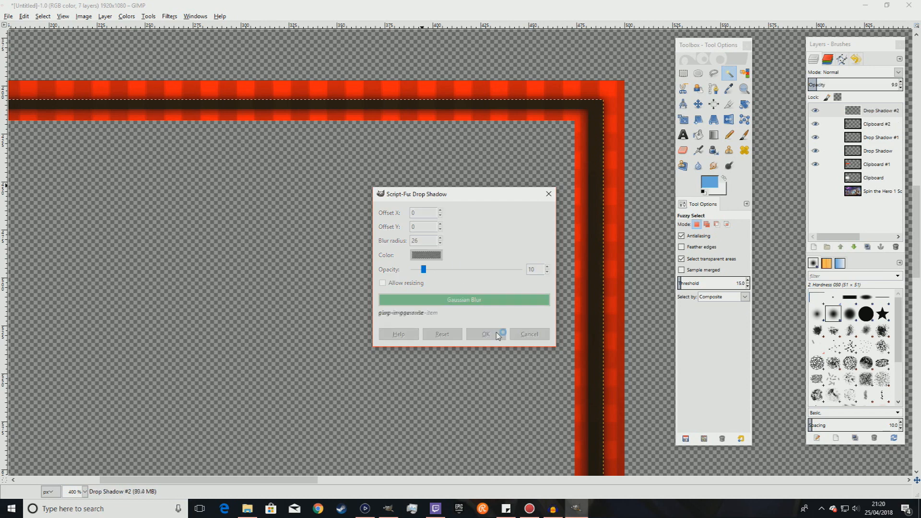
# Adjust the Clipboard #2 layer's brightness to about 12 and its contrast to 18
pyautogui.scroll(-2, 517, 274)
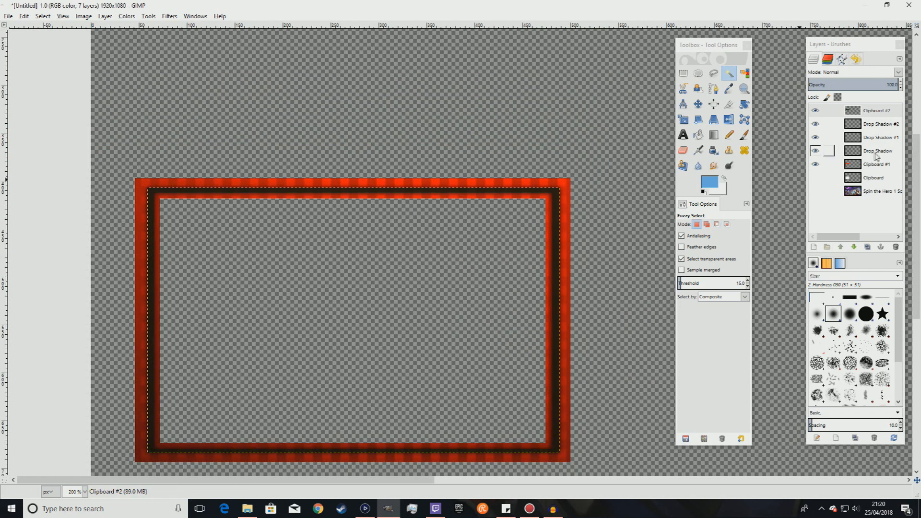
pyautogui.click(859, 115)
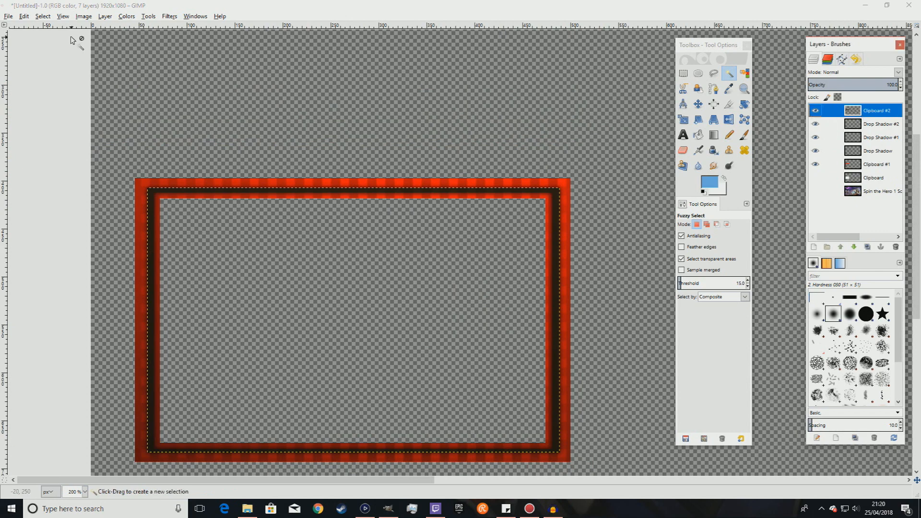
pyautogui.click(130, 16)
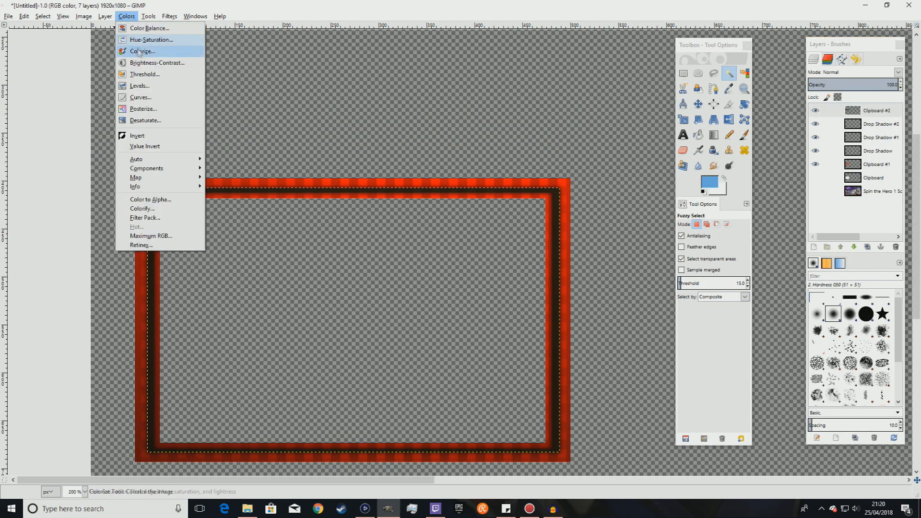
pyautogui.click(163, 96)
pyautogui.moveTo(161, 104)
pyautogui.mouseDown()
pyautogui.moveTo(153, 104)
pyautogui.moveTo(167, 108)
pyautogui.moveTo(157, 93)
pyautogui.moveTo(167, 92)
pyautogui.mouseUp()
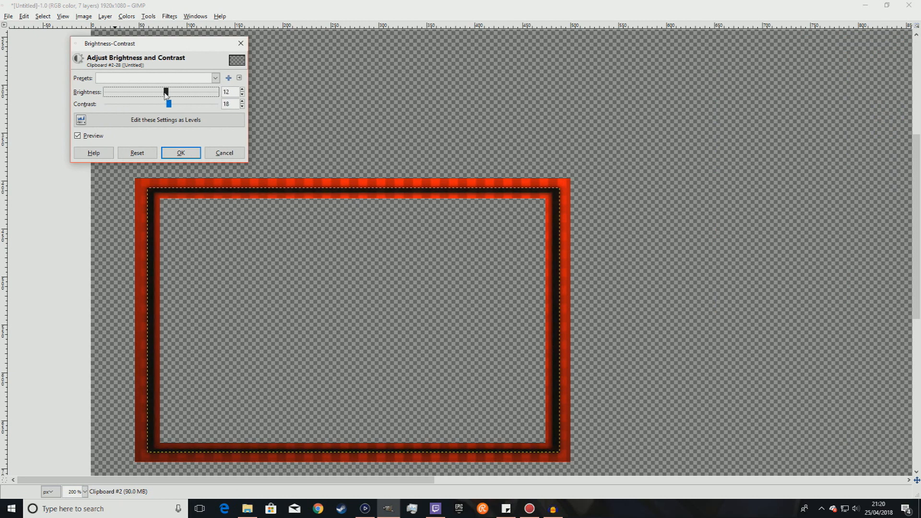
pyautogui.click(181, 153)
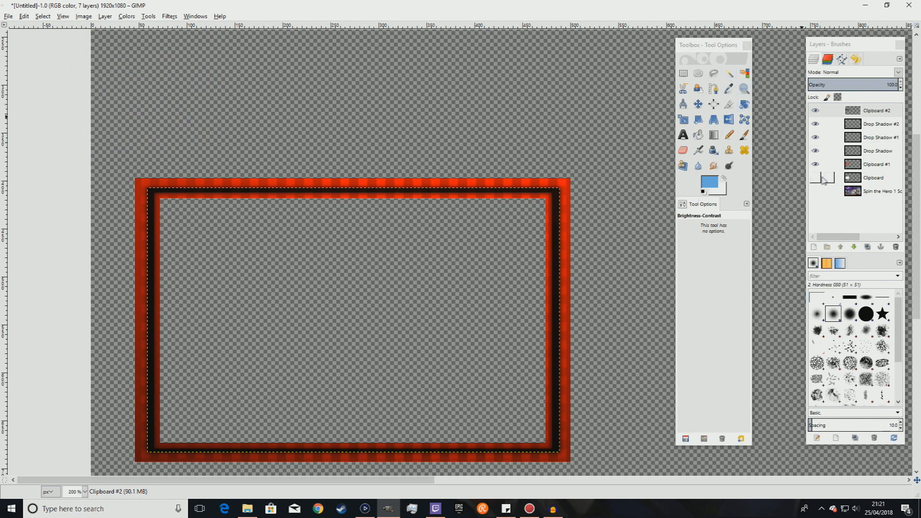
# Hide the Clipboard #1 layer and merge the remaining visible layers, clipped to the image
pyautogui.click(815, 164)
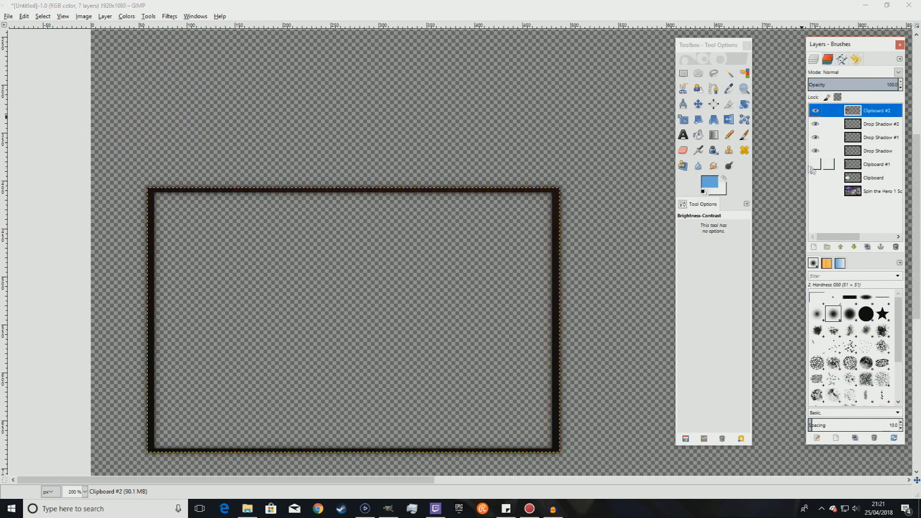
pyautogui.click(729, 75)
pyautogui.click(698, 104)
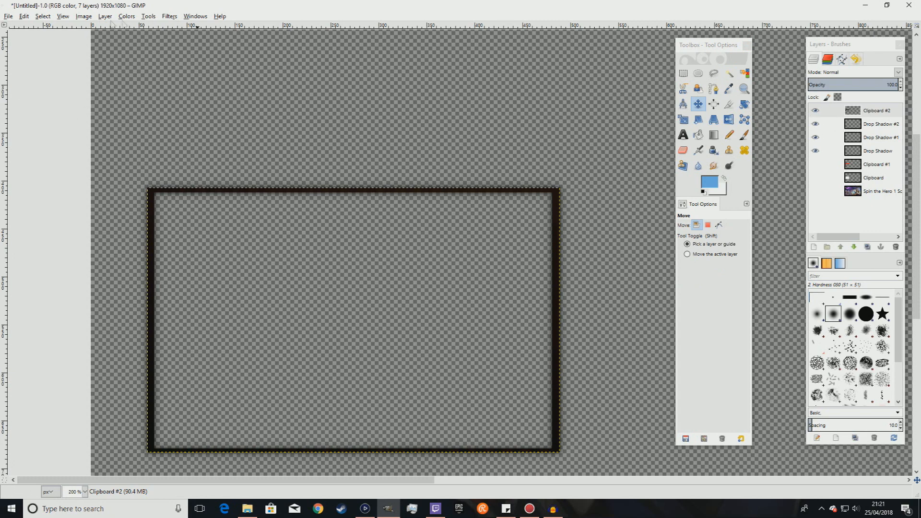
pyautogui.click(86, 17)
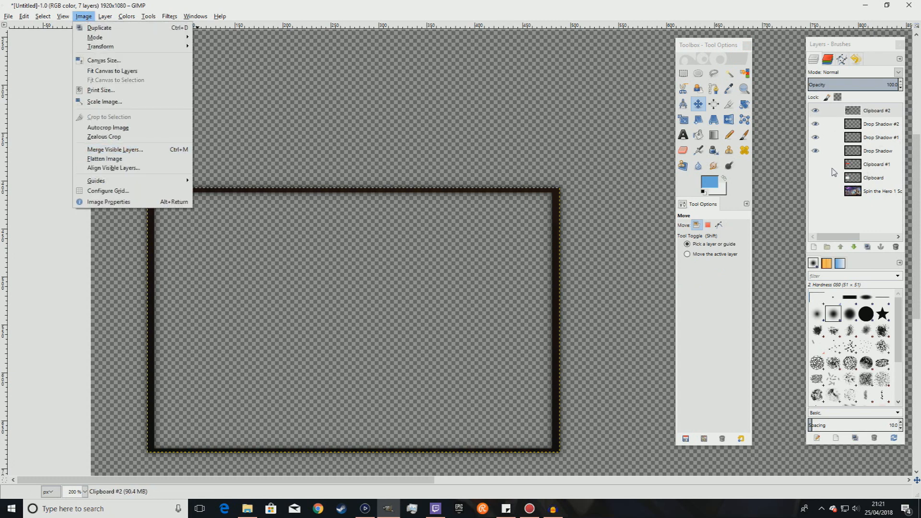
pyautogui.click(141, 151)
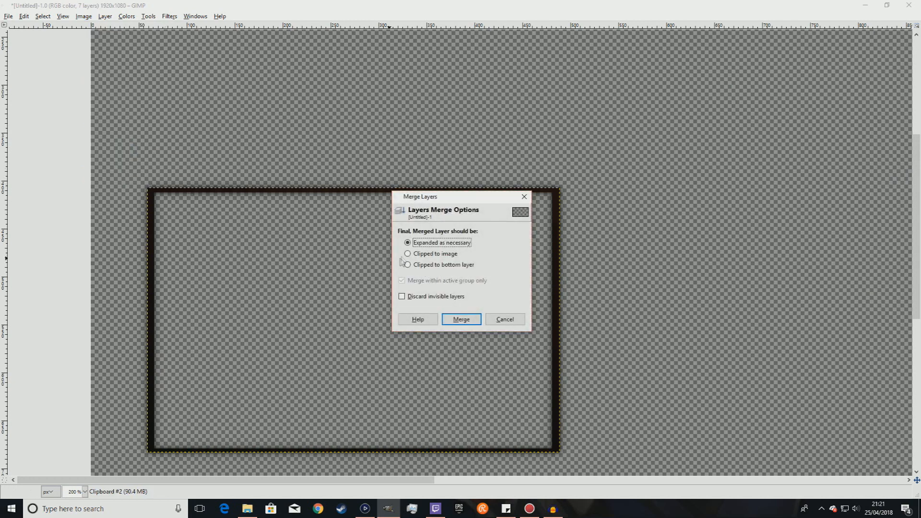
pyautogui.click(408, 254)
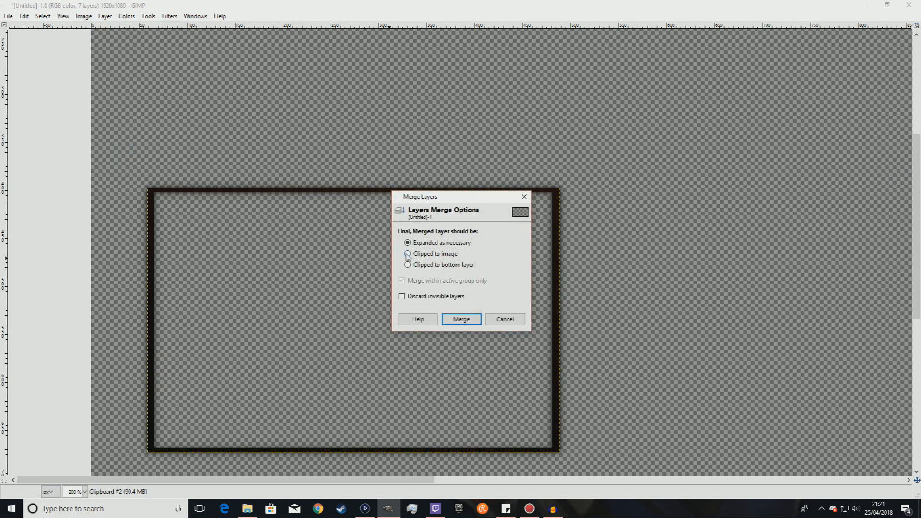
pyautogui.click(461, 319)
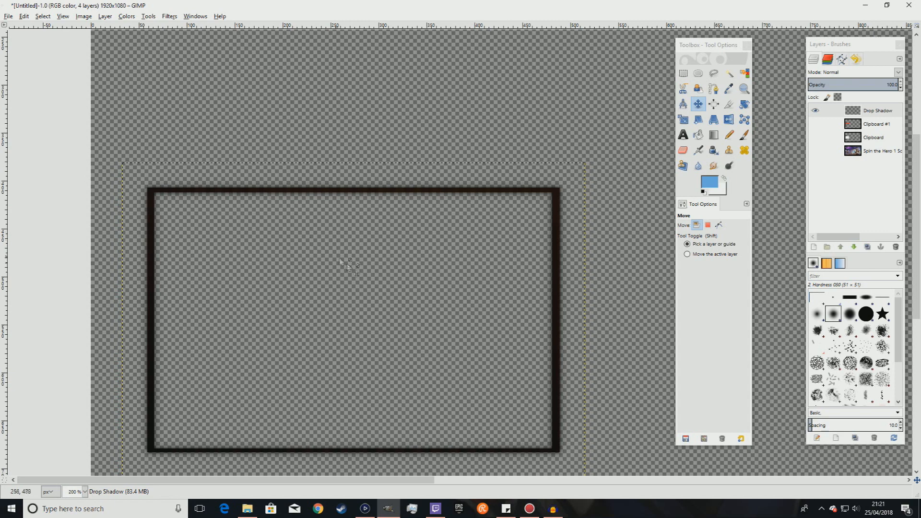
# Make the Clipboard #1 layer with the red frame visible again and select it as the active layer
pyautogui.scroll(-3, 327, 249)
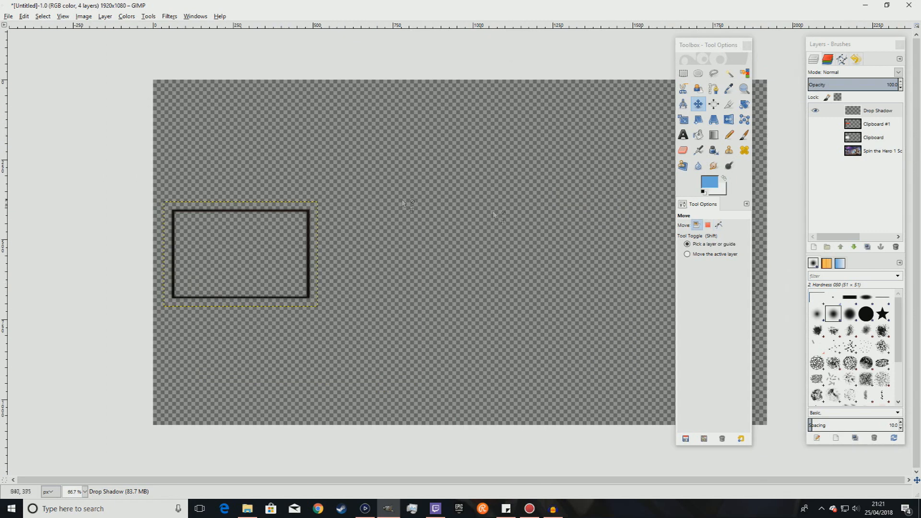
pyautogui.scroll(2, 259, 269)
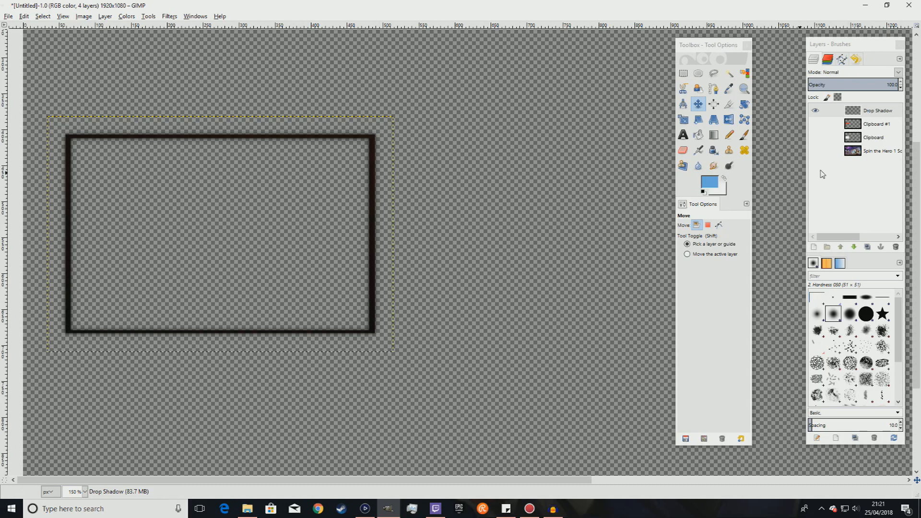
pyautogui.click(815, 123)
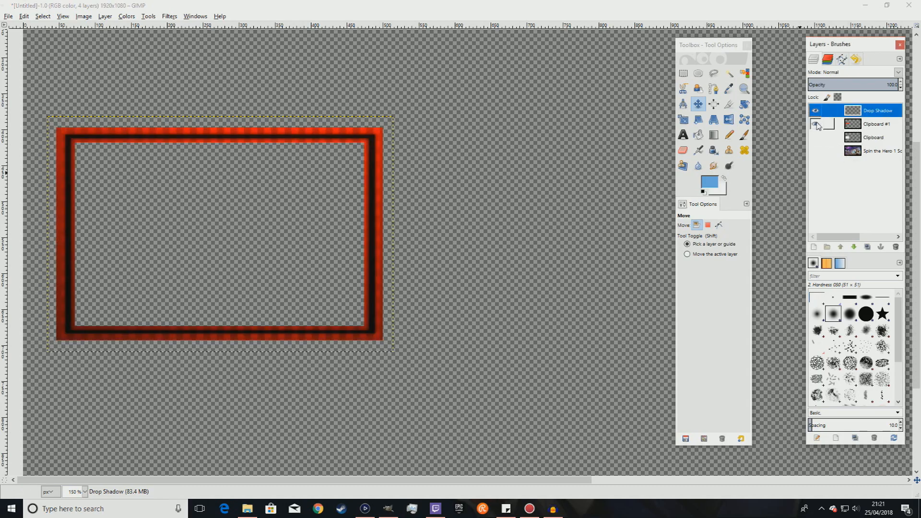
pyautogui.click(846, 127)
pyautogui.click(856, 136)
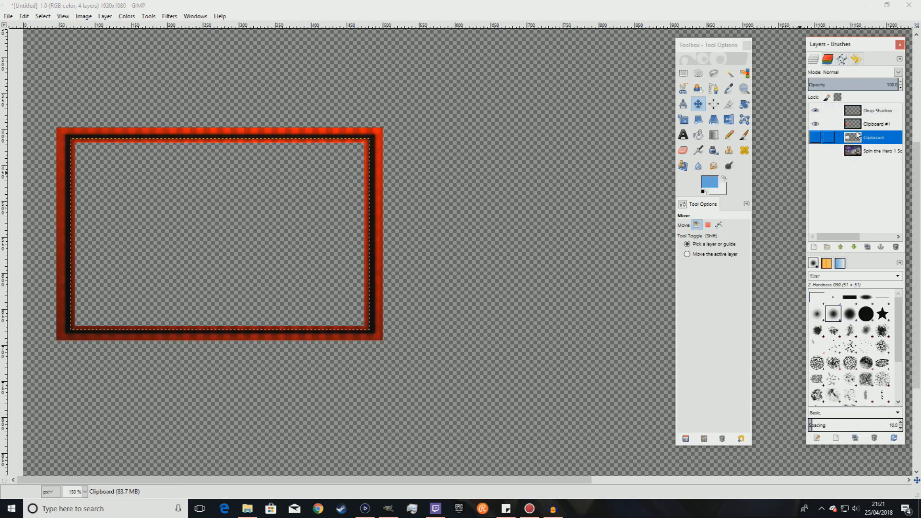
pyautogui.click(851, 128)
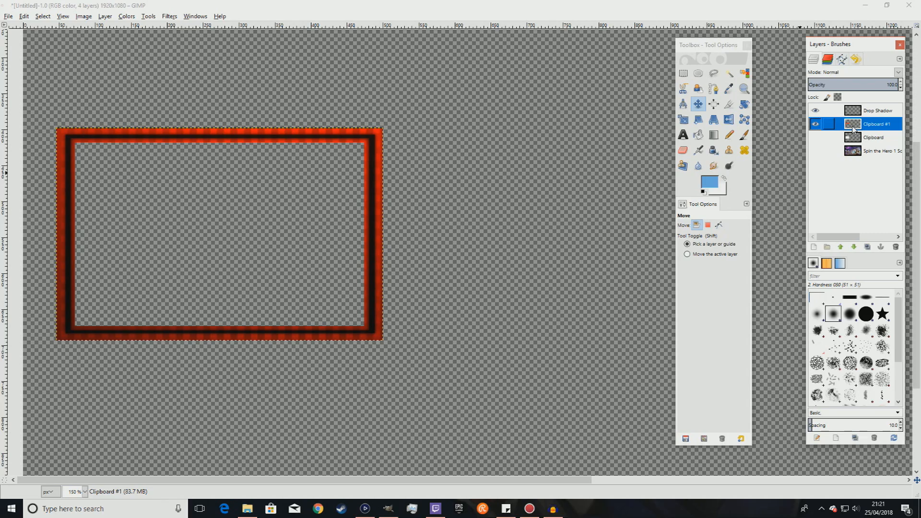
# Add a drop shadow to the Clipboard #1 layer with zero offsets, blur radius 12 and nearly full opacity
pyautogui.click(169, 16)
pyautogui.moveTo(204, 99)
pyautogui.click(307, 137)
pyautogui.moveTo(425, 270); pyautogui.dragTo(519, 270)
pyautogui.click(440, 244)
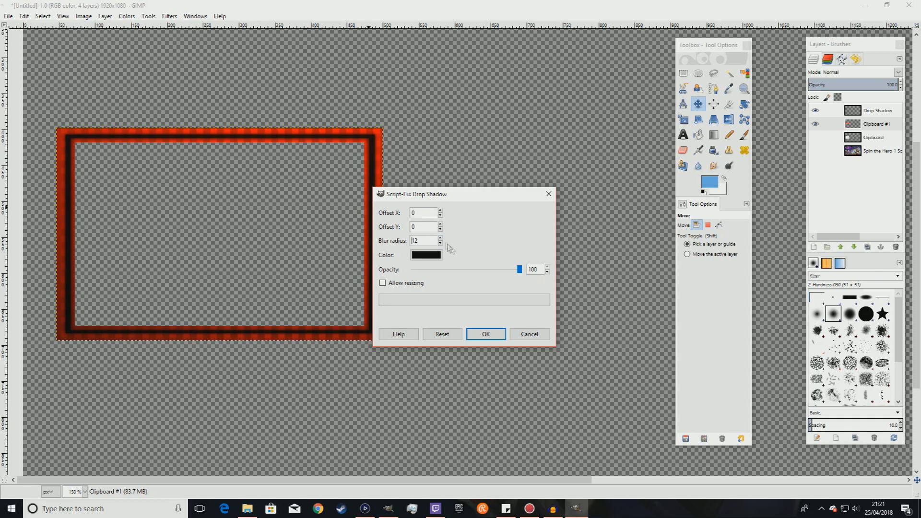
pyautogui.click(547, 272)
pyautogui.click(485, 334)
# Add a second drop shadow to the Clipboard #1 layer with blur radius 28 and opacity 50
pyautogui.click(169, 16)
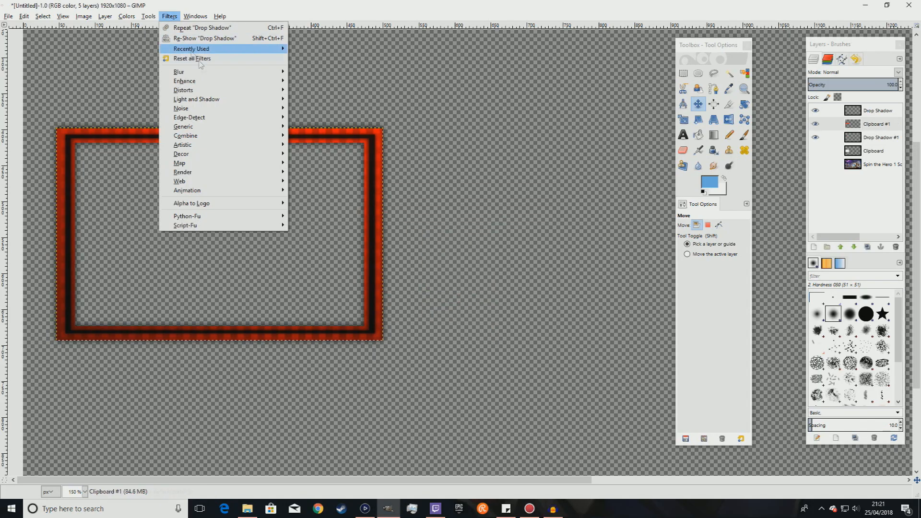
pyautogui.moveTo(232, 99)
pyautogui.click(336, 148)
pyautogui.moveTo(514, 271); pyautogui.dragTo(468, 271)
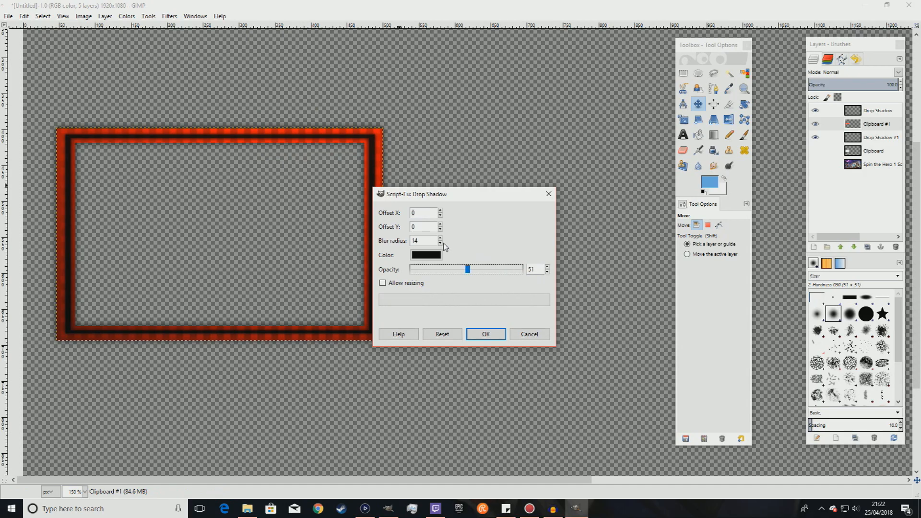
pyautogui.click(547, 272)
pyautogui.click(489, 335)
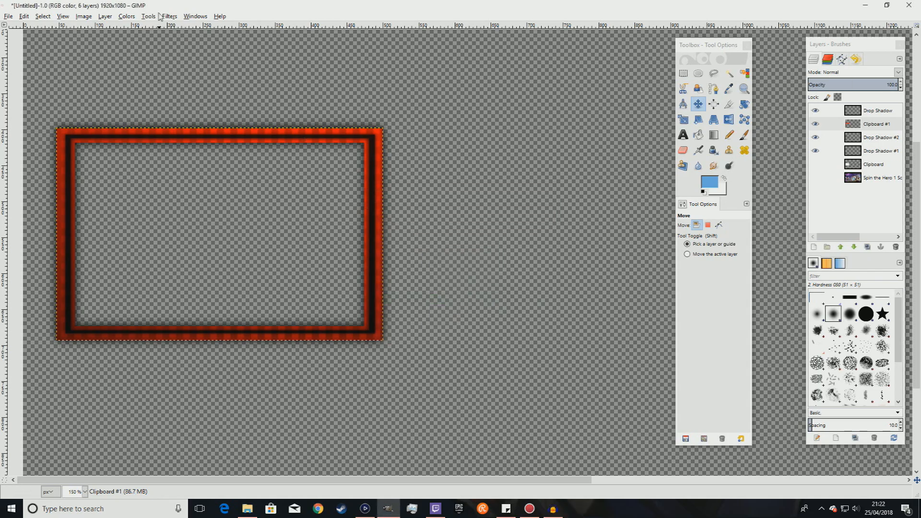
# Add a third drop shadow to the Clipboard #1 layer with zero offsets, blur radius 51 and opacity 14
pyautogui.click(170, 16)
pyautogui.moveTo(230, 103)
pyautogui.click(309, 99)
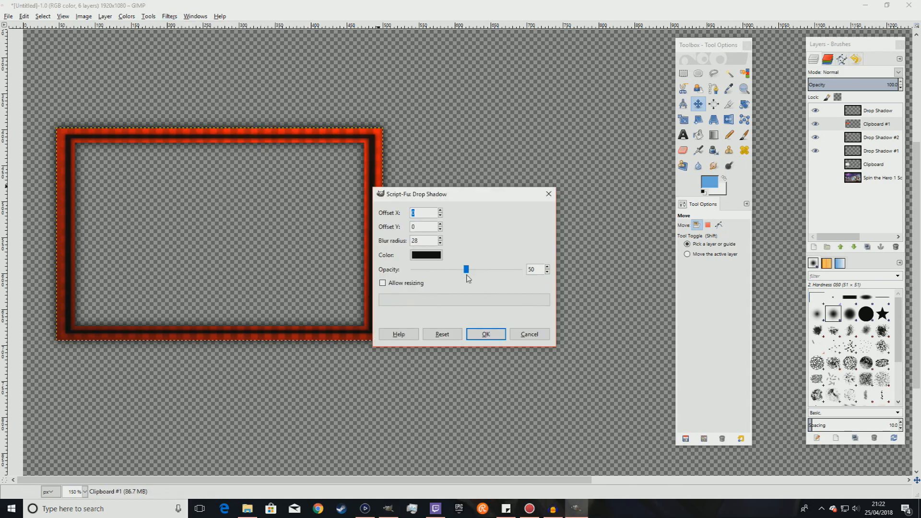
pyautogui.moveTo(467, 271); pyautogui.dragTo(426, 272)
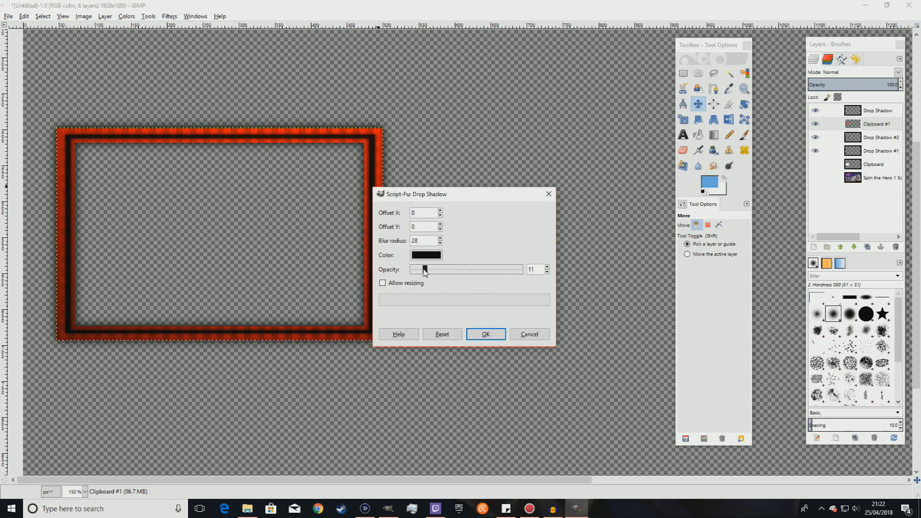
pyautogui.click(440, 240)
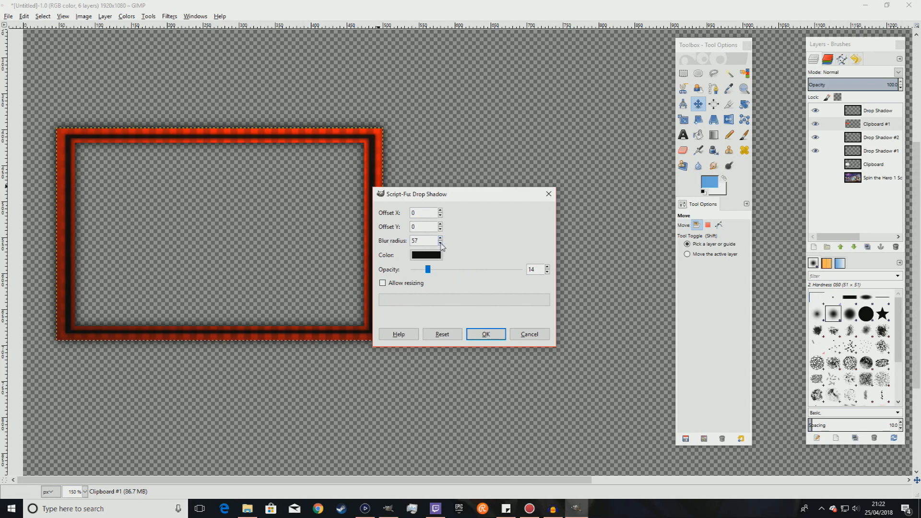
pyautogui.click(480, 332)
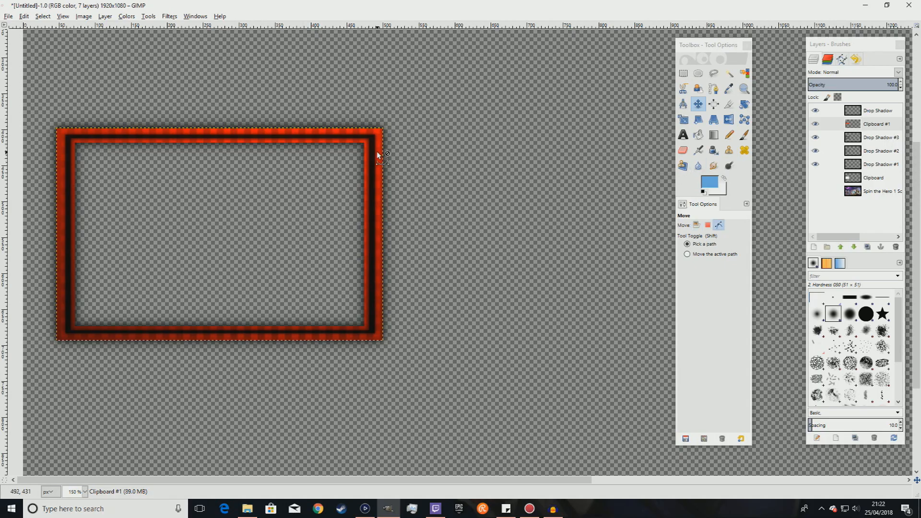
# Merge the visible frame and shadow layers, clipped to the image, and make the white Clipboard layer visible again
pyautogui.press('1')
pyautogui.click(83, 17)
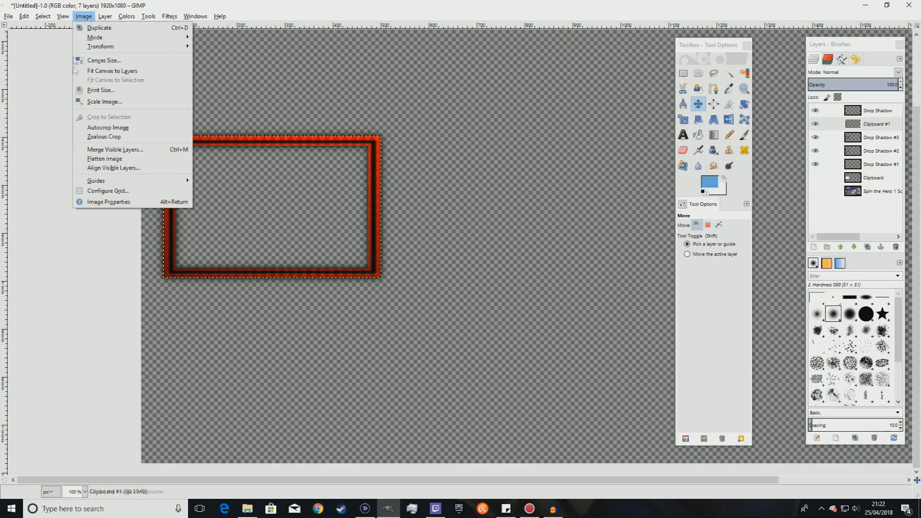
pyautogui.click(97, 149)
pyautogui.click(407, 253)
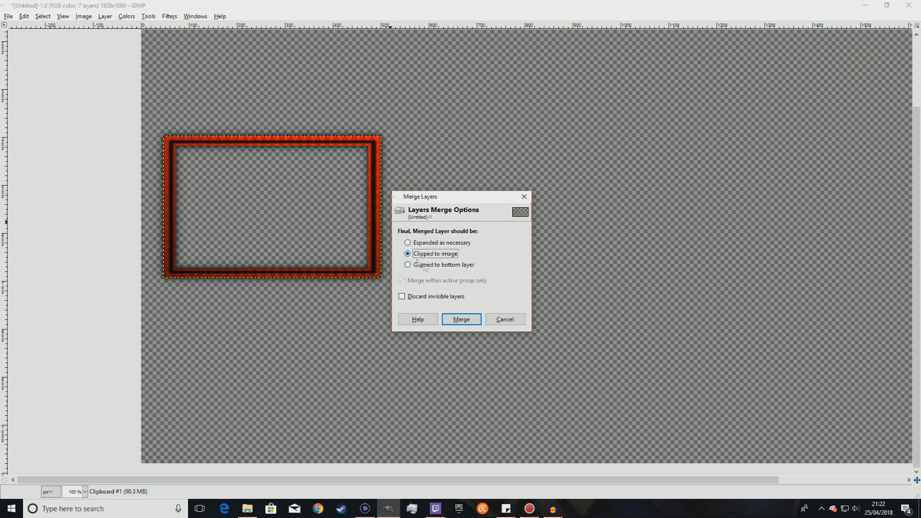
pyautogui.click(461, 320)
pyautogui.click(815, 124)
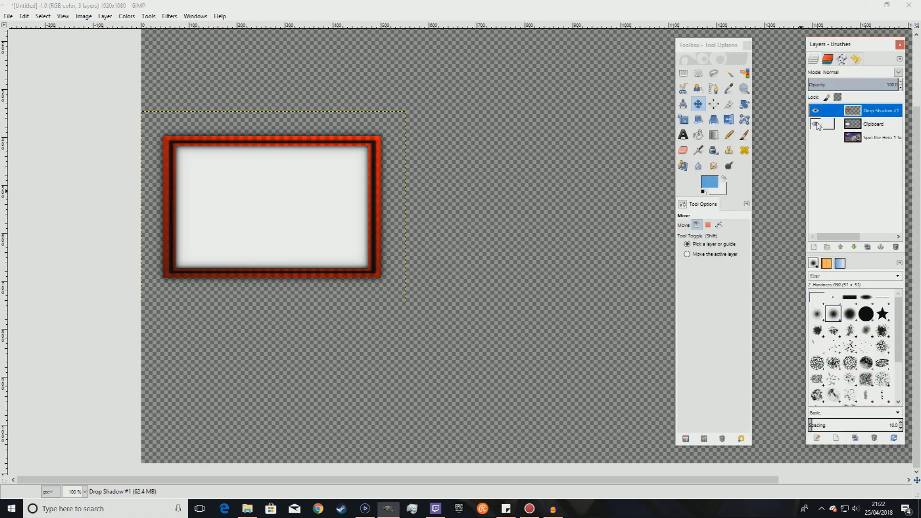
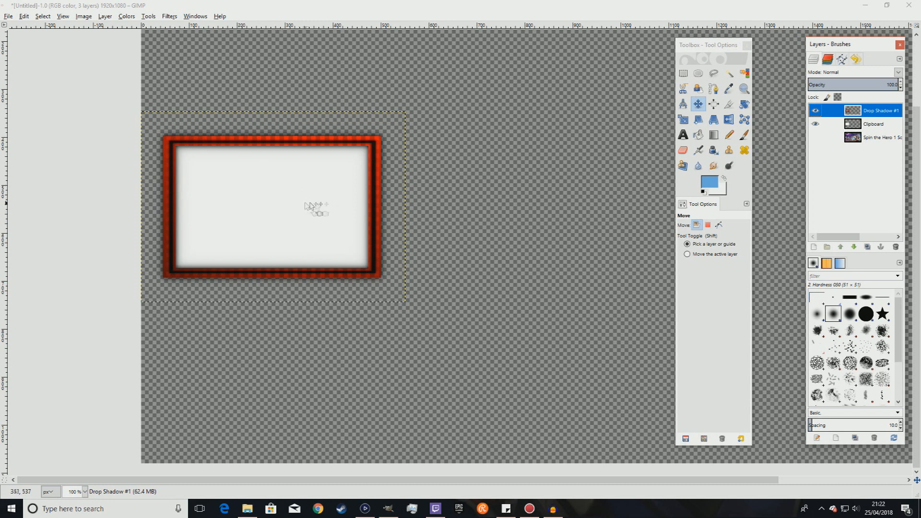
# Import the LogoStar image from the Backgrounds folder in File Explorer into the overlay as a new layer
pyautogui.click(248, 510)
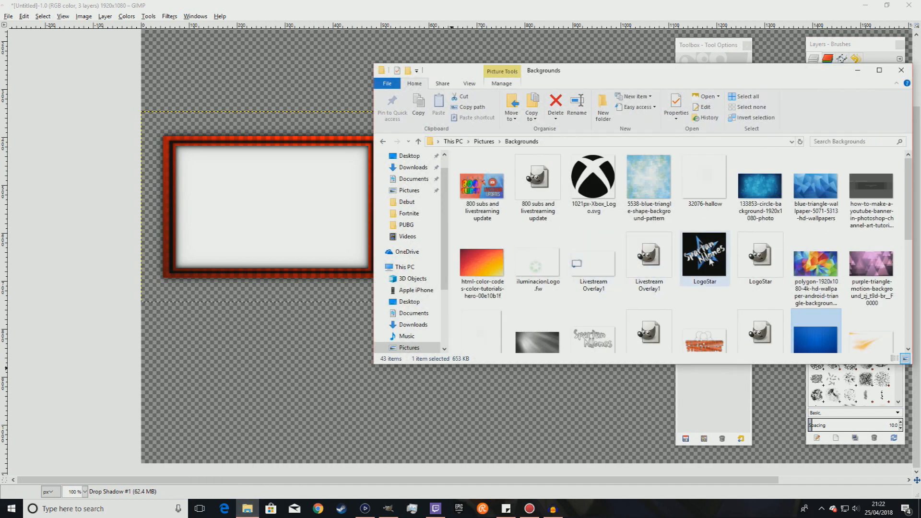
pyautogui.click(710, 262)
pyautogui.moveTo(710, 262); pyautogui.dragTo(233, 250)
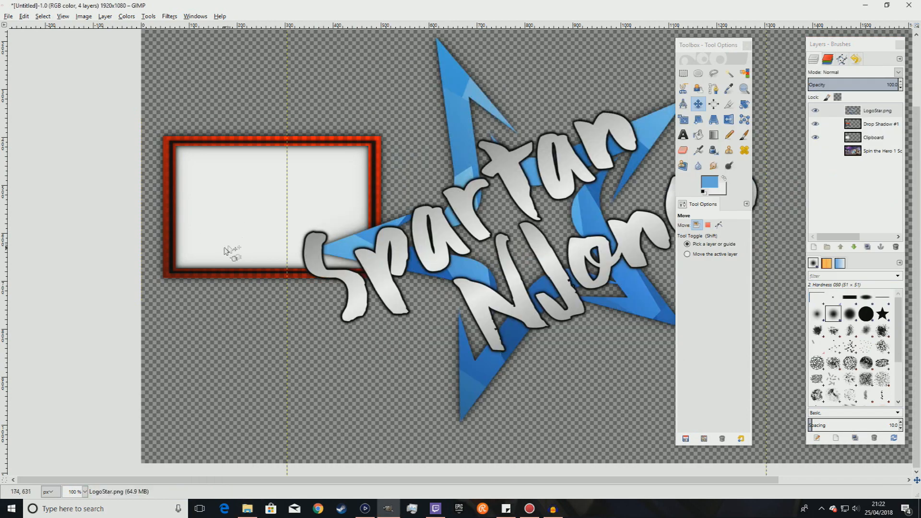
# Scale the LogoStar layer down proportionally to about 200 px wide
pyautogui.click(684, 119)
pyautogui.click(515, 300)
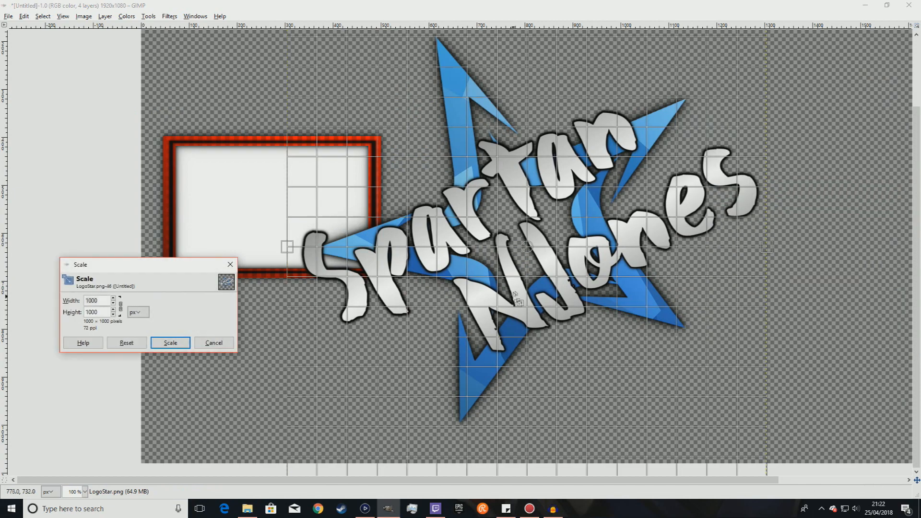
pyautogui.moveTo(595, 314); pyautogui.dragTo(457, 180)
pyautogui.click(170, 342)
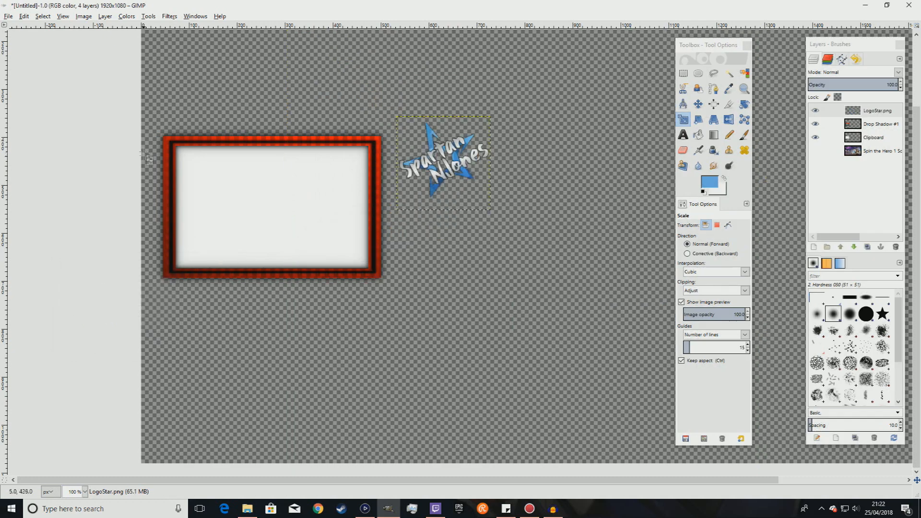
# Move the scaled LogoStar logo so it overlaps the lower-right corner of the red frame
pyautogui.click(698, 103)
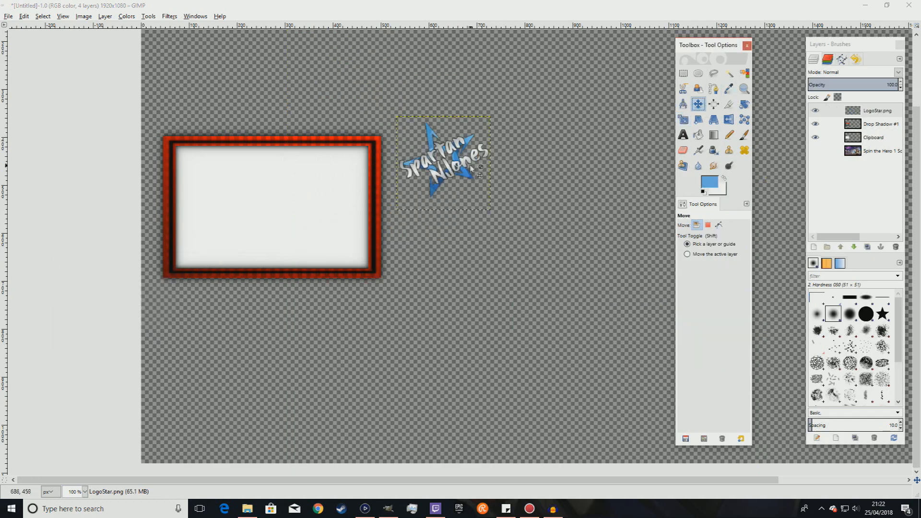
pyautogui.moveTo(460, 165); pyautogui.dragTo(388, 272)
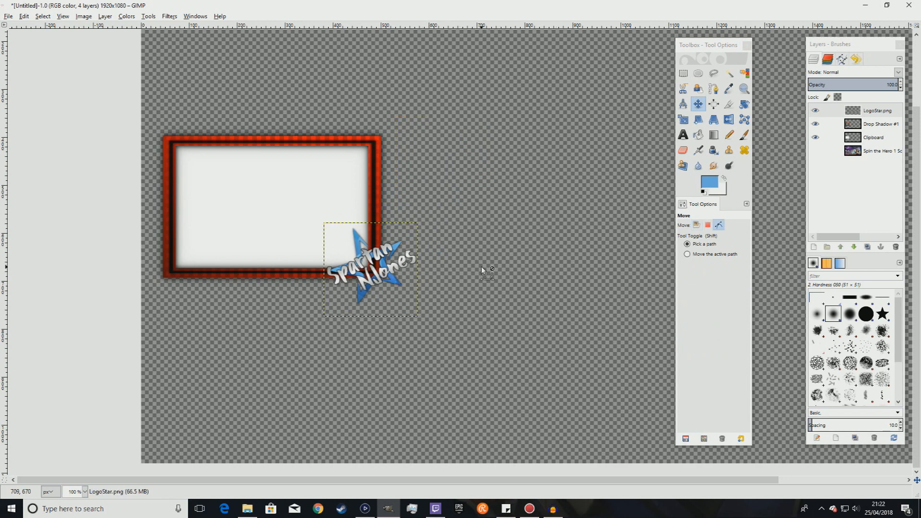
pyautogui.scroll(1, 482, 267)
pyautogui.scroll(-1, 460, 271)
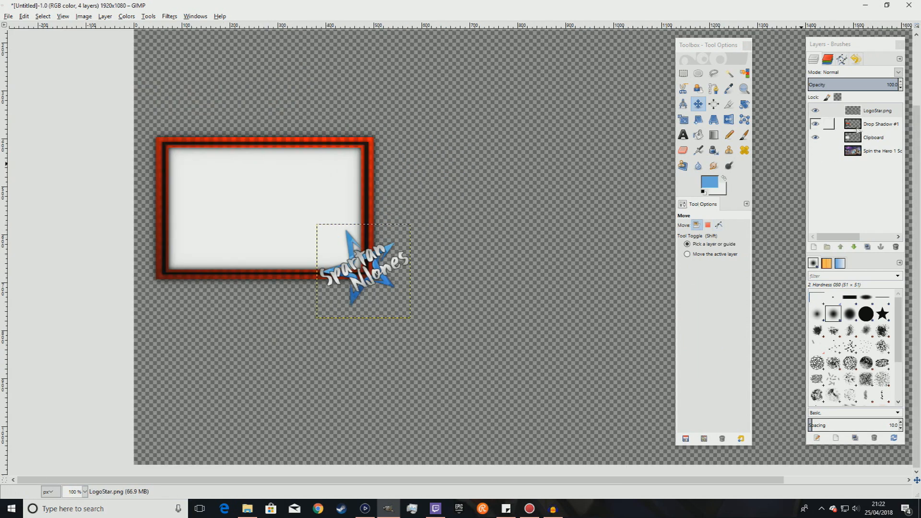
# Add a drop shadow to the LogoStar.png layer with zero offsets, blur radius 8 and opacity 100
pyautogui.click(863, 112)
pyautogui.click(86, 18)
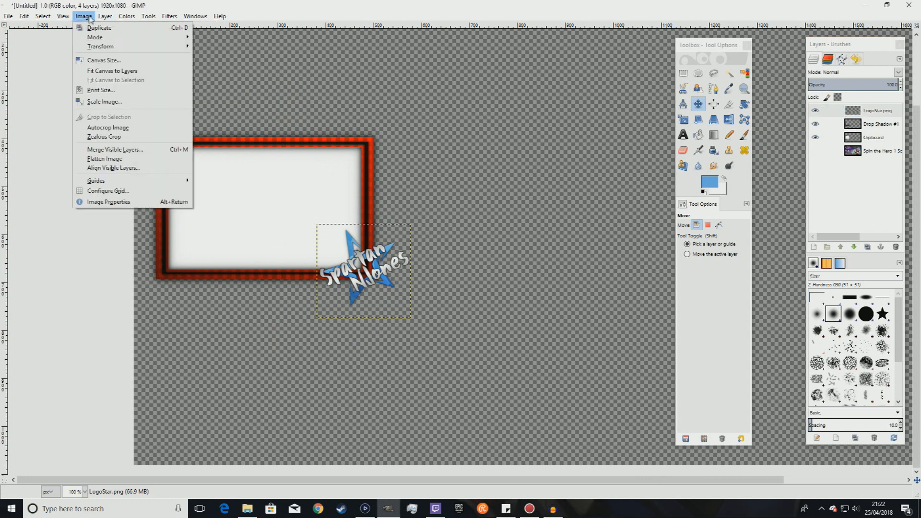
pyautogui.click(169, 17)
pyautogui.moveTo(216, 99)
pyautogui.click(319, 149)
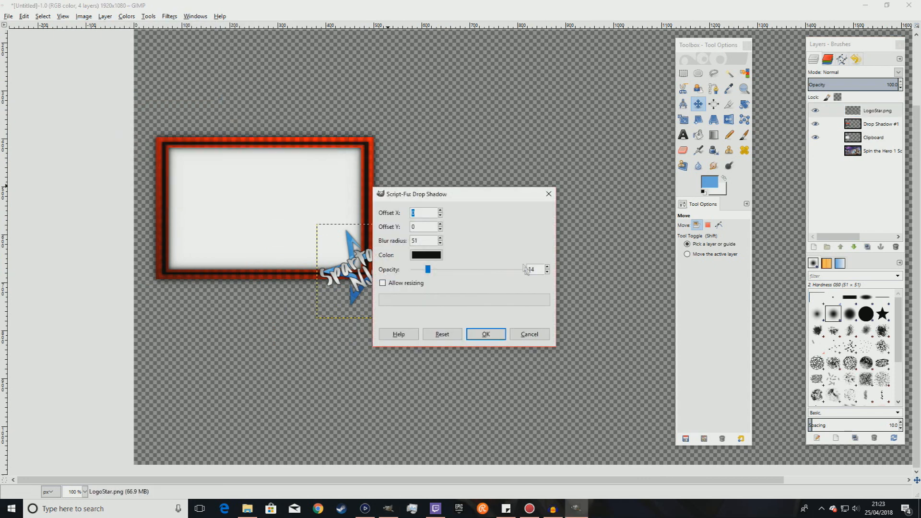
pyautogui.moveTo(426, 268); pyautogui.dragTo(535, 282)
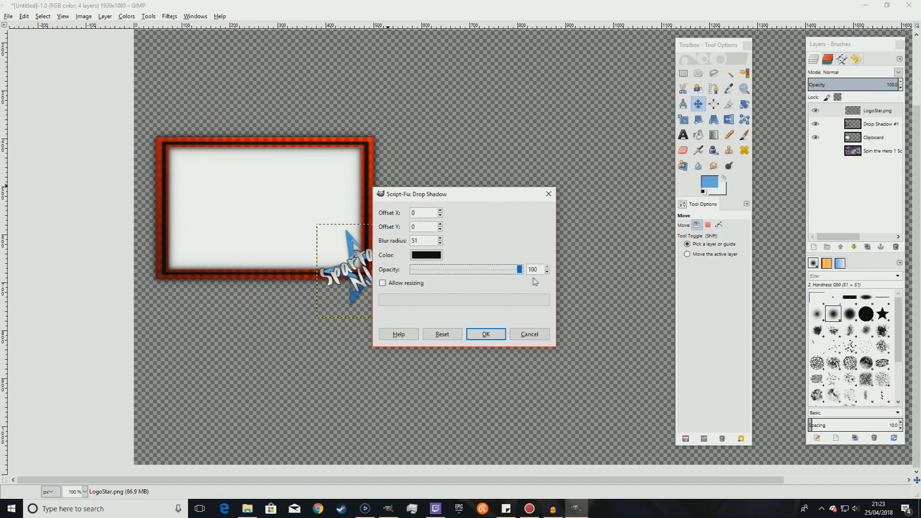
pyautogui.click(440, 244)
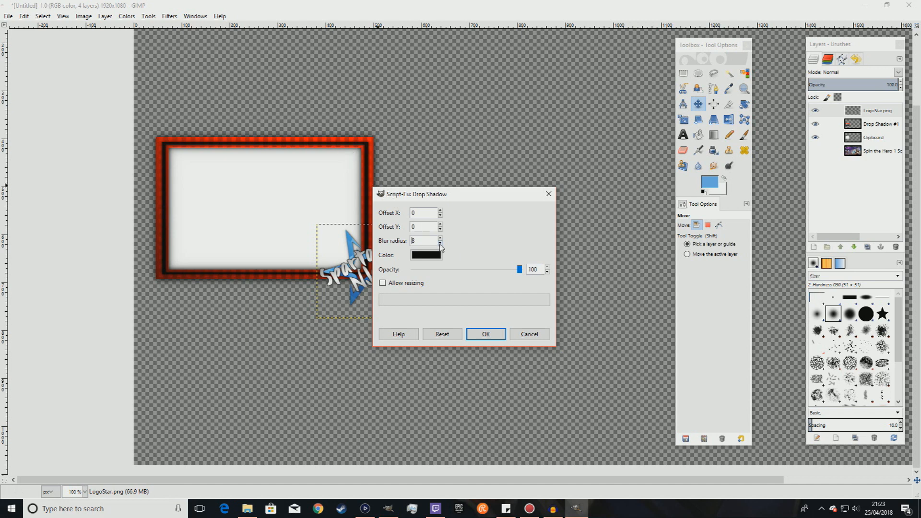
pyautogui.click(486, 334)
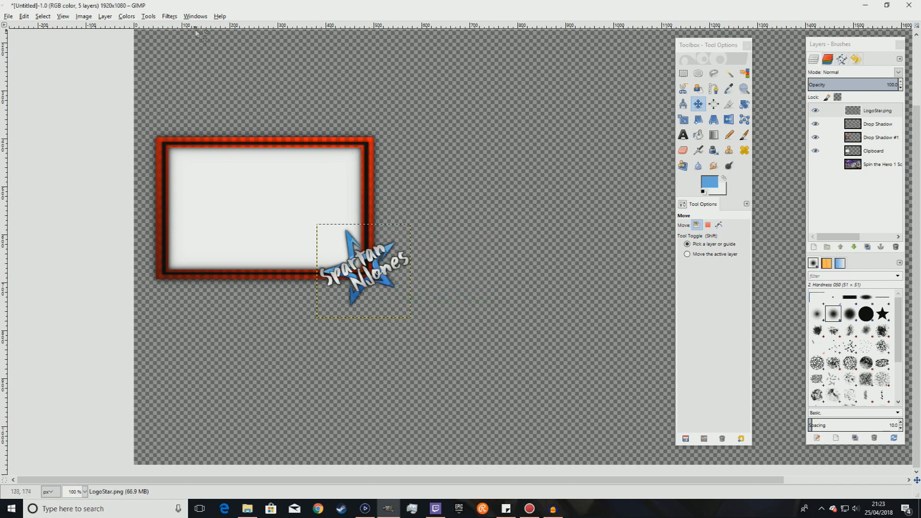
# Add a second drop shadow to the LogoStar.png layer with blur radius 18 and opacity 66
pyautogui.click(169, 16)
pyautogui.moveTo(220, 99)
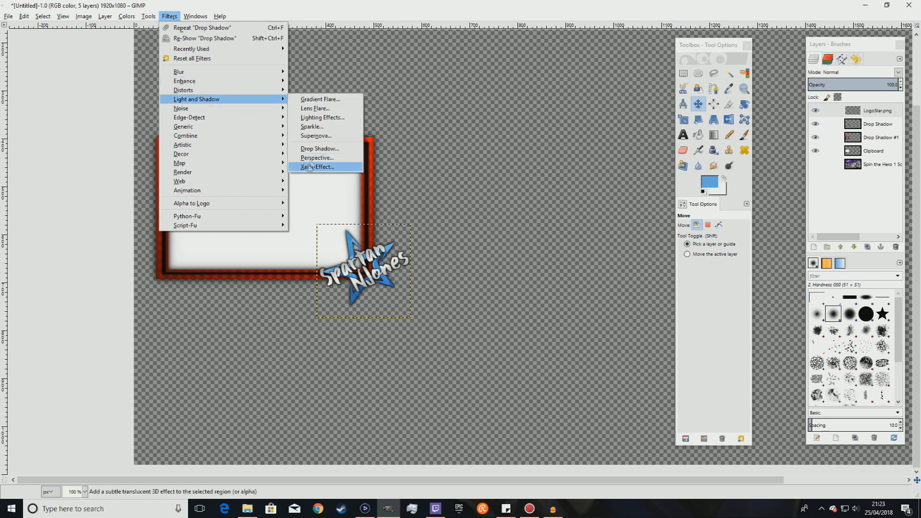
pyautogui.click(319, 149)
pyautogui.moveTo(522, 273); pyautogui.dragTo(483, 276)
pyautogui.click(441, 238)
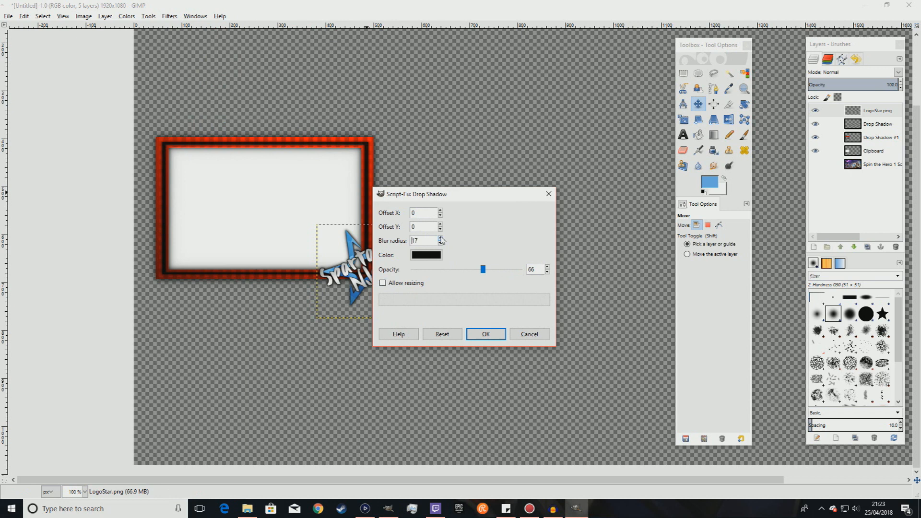
pyautogui.click(485, 334)
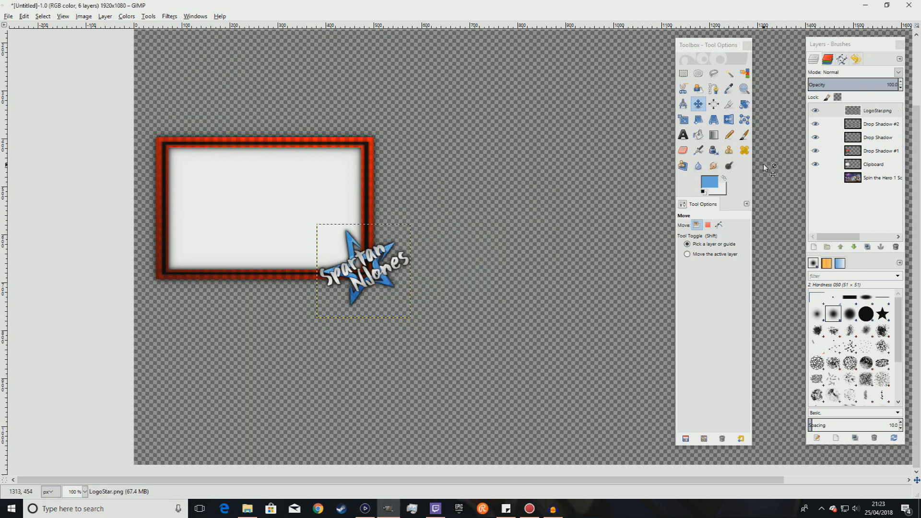
# Hide the white Clipboard layer and add a third drop shadow to the logo with a larger blur radius and opacity about 46
pyautogui.click(817, 164)
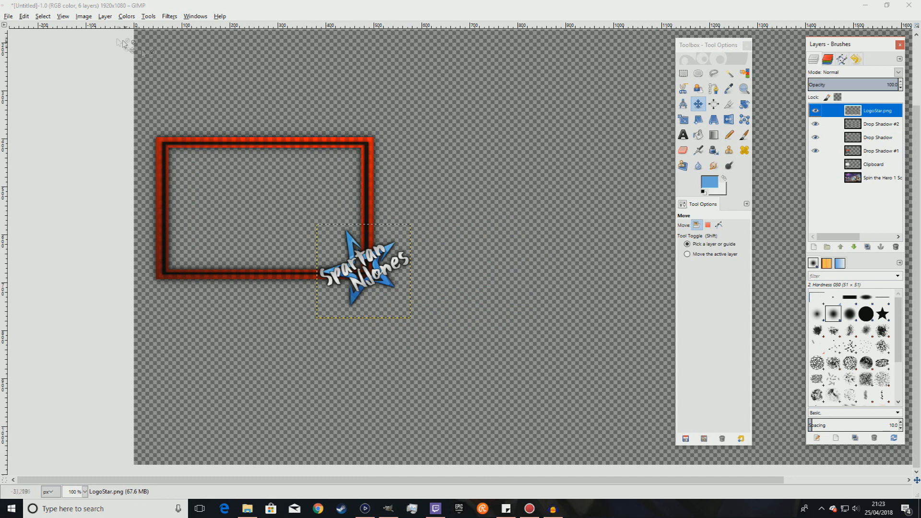
pyautogui.click(169, 16)
pyautogui.moveTo(207, 99)
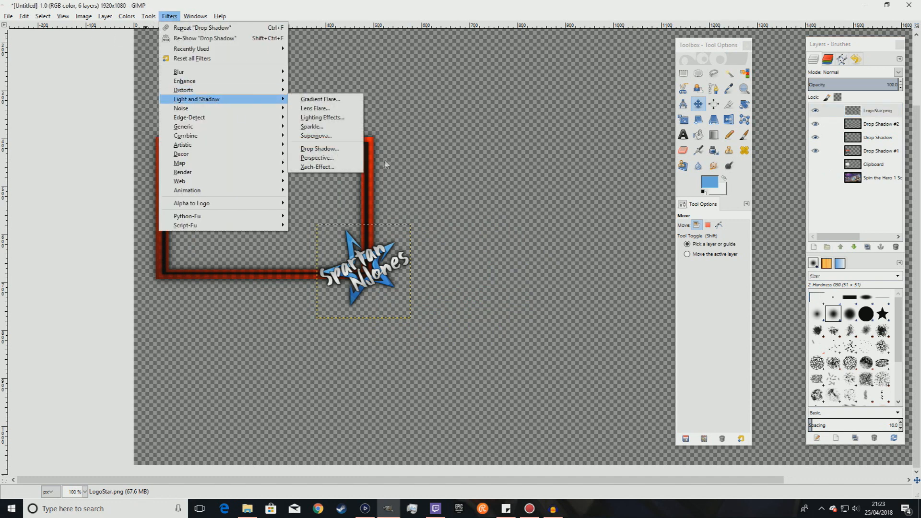
pyautogui.click(336, 148)
pyautogui.moveTo(482, 270); pyautogui.dragTo(460, 271)
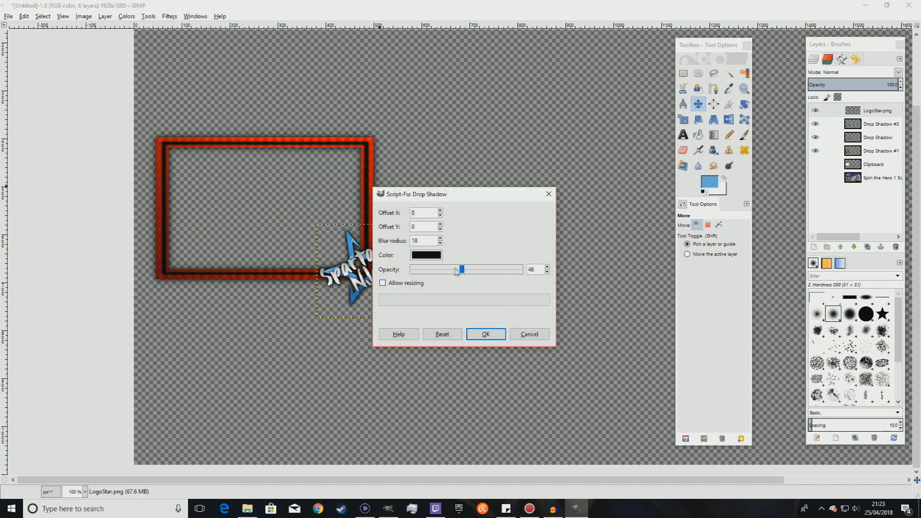
pyautogui.click(440, 238)
pyautogui.click(480, 332)
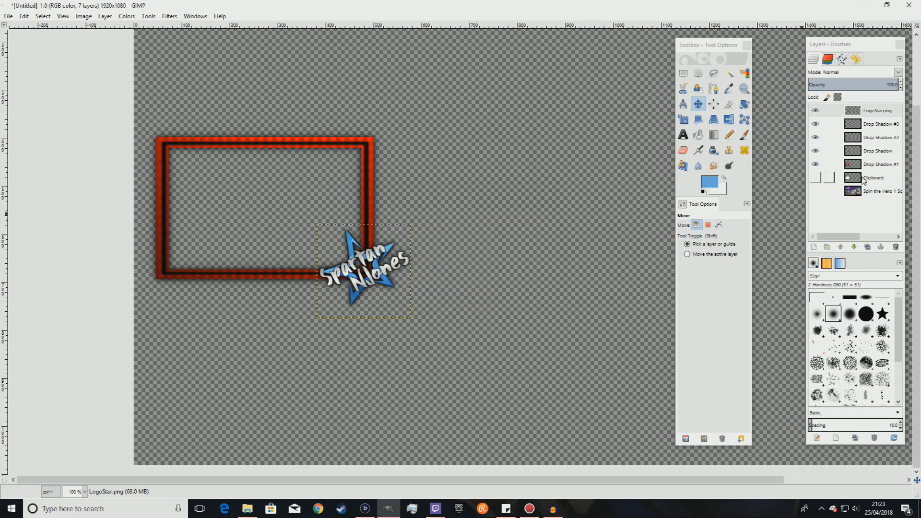
# Make the hidden Spin the Hero screenshot layer the active layer, leaving the Clipboard layer hidden
pyautogui.click(837, 181)
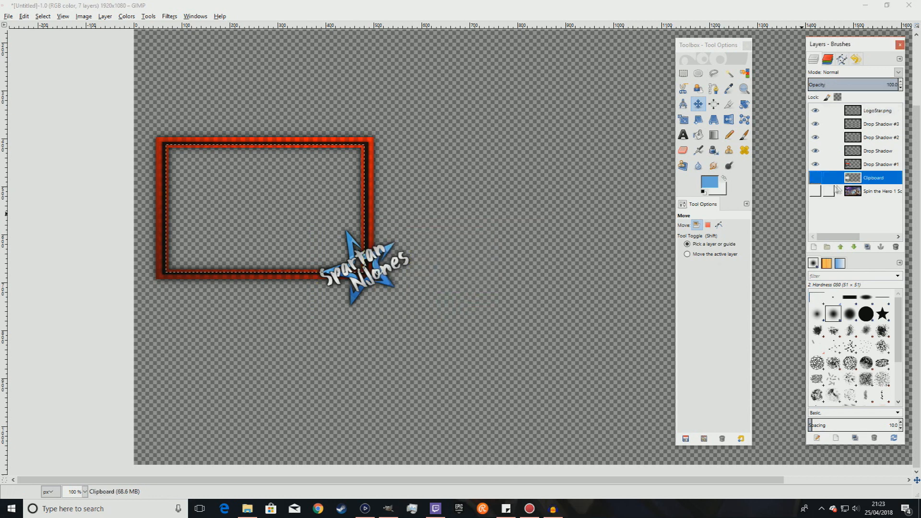
pyautogui.click(866, 192)
pyautogui.press('-')
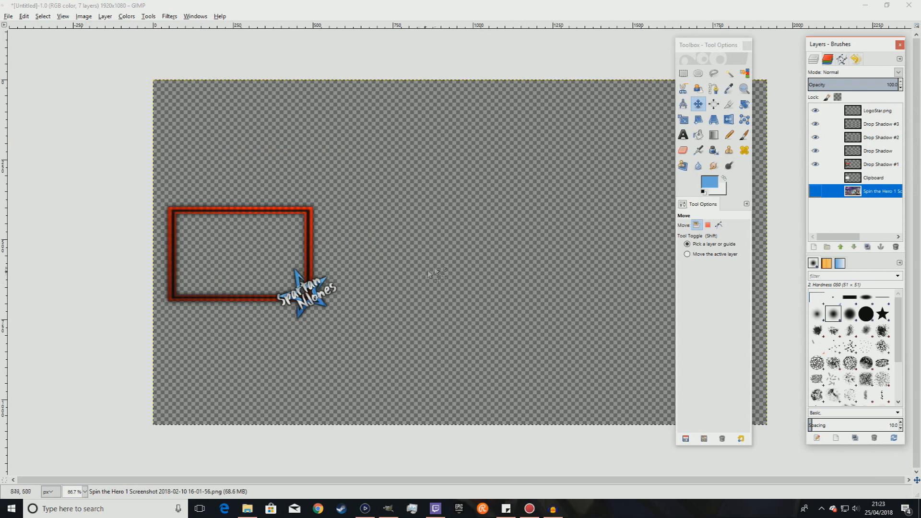
pyautogui.click(815, 178)
pyautogui.click(815, 178)
pyautogui.press('-')
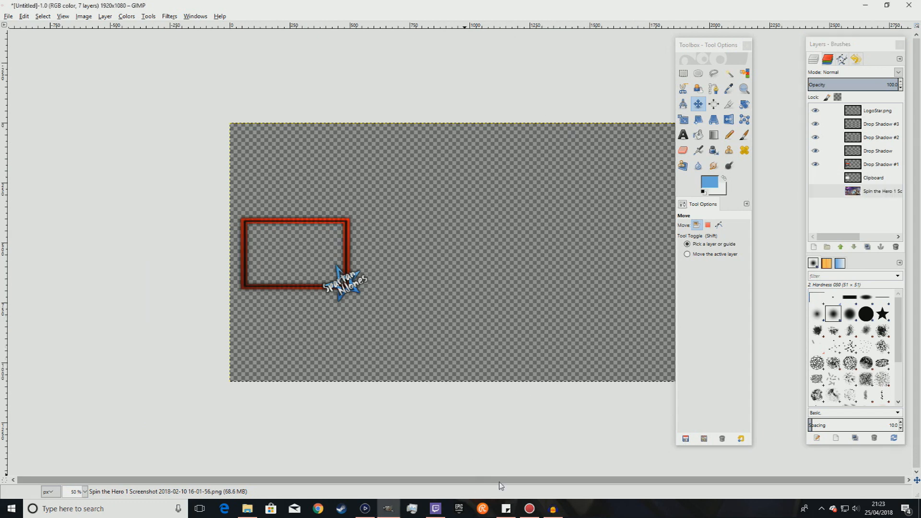
# Move the floating toolbox window clear of the overlay canvas
pyautogui.moveTo(716, 47); pyautogui.dragTo(40, 46)
pyautogui.press('+')
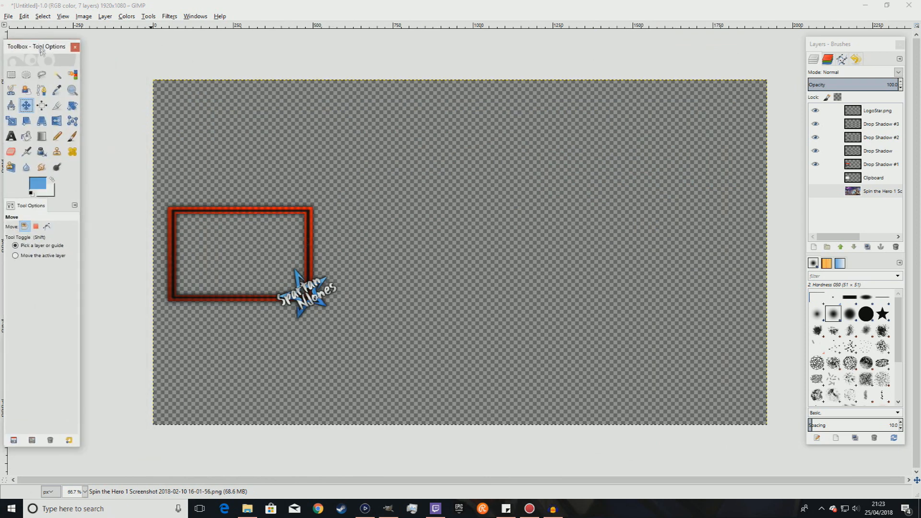
pyautogui.press('+')
# Switch to File Explorer, find youtube_PNG15 in the Pictures folder and add it to the GIMP overlay as a new layer
pyautogui.click(247, 508)
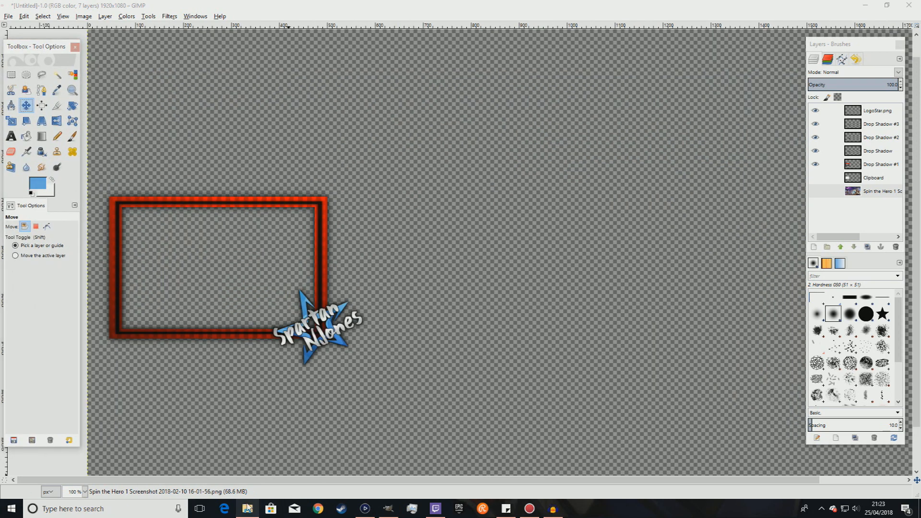
pyautogui.scroll(-1, 603, 255)
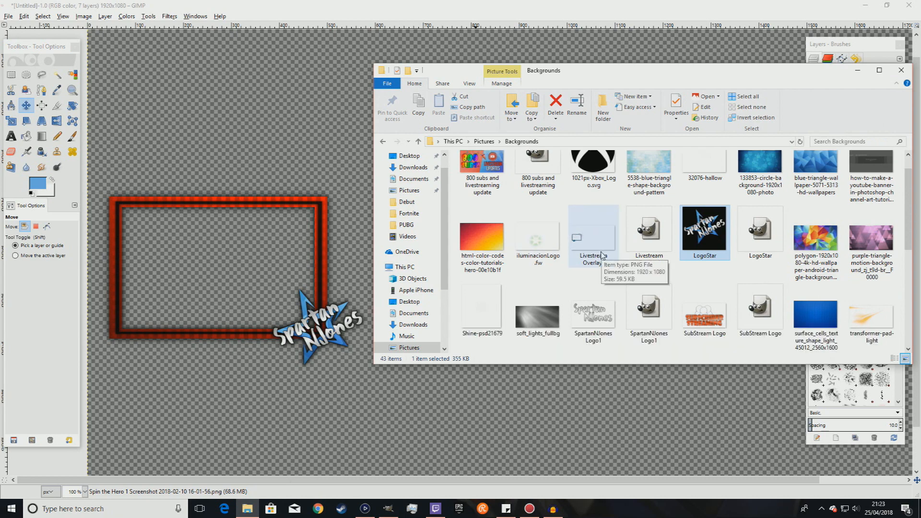
pyautogui.scroll(-3, 623, 290)
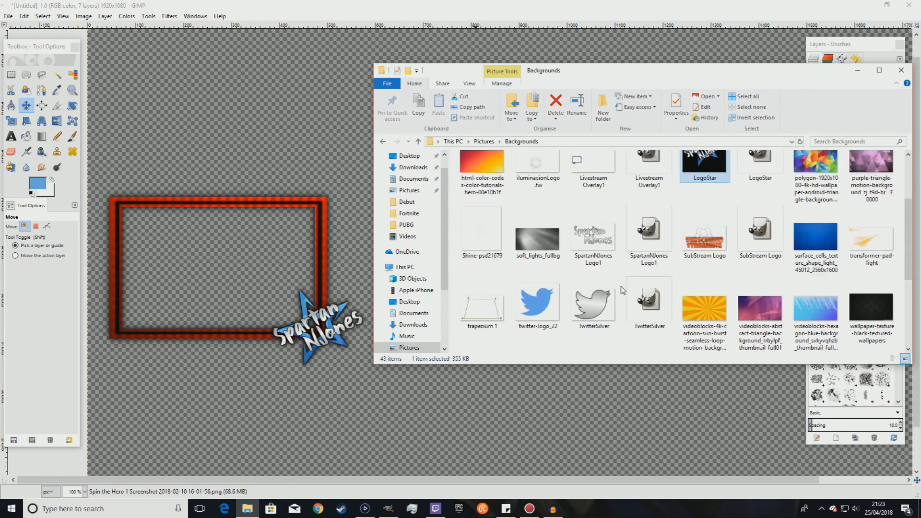
pyautogui.scroll(-5, 623, 290)
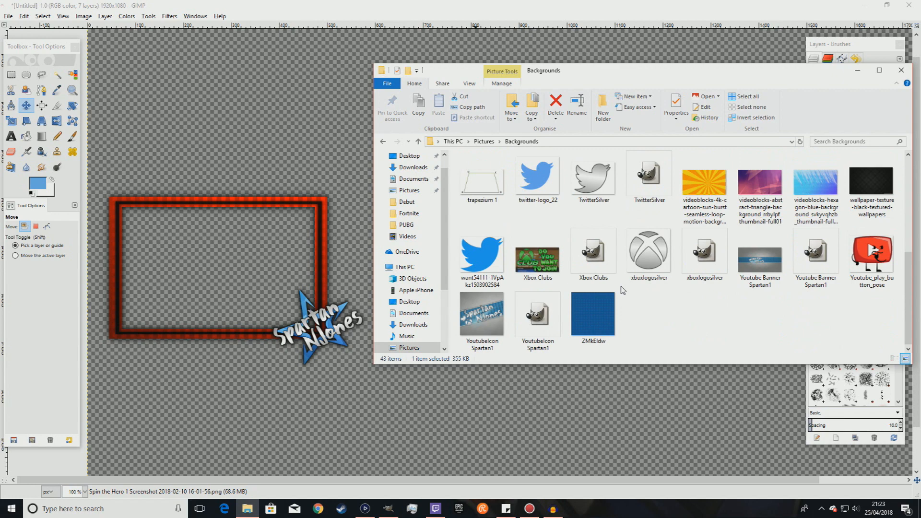
pyautogui.scroll(9, 622, 290)
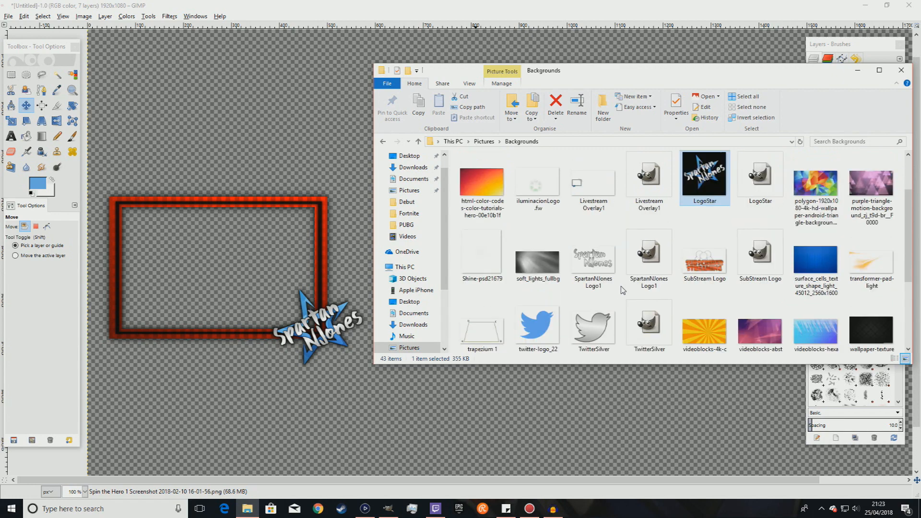
pyautogui.click(484, 143)
pyautogui.scroll(-5, 634, 267)
pyautogui.scroll(-3, 633, 267)
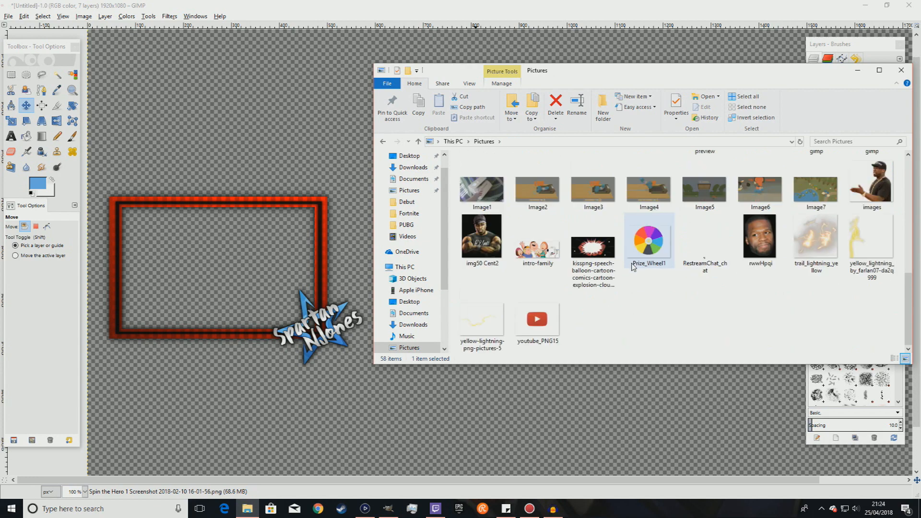
pyautogui.click(546, 311)
pyautogui.moveTo(545, 311); pyautogui.dragTo(351, 255)
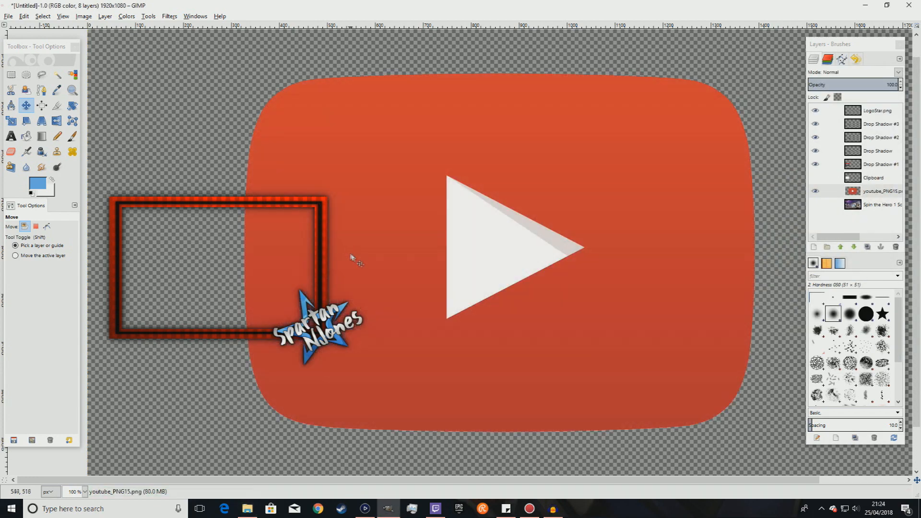
# Scale the YouTube logo layer down to a small icon, smaller than the star logo, keeping its aspect ratio
pyautogui.click(12, 121)
pyautogui.click(462, 202)
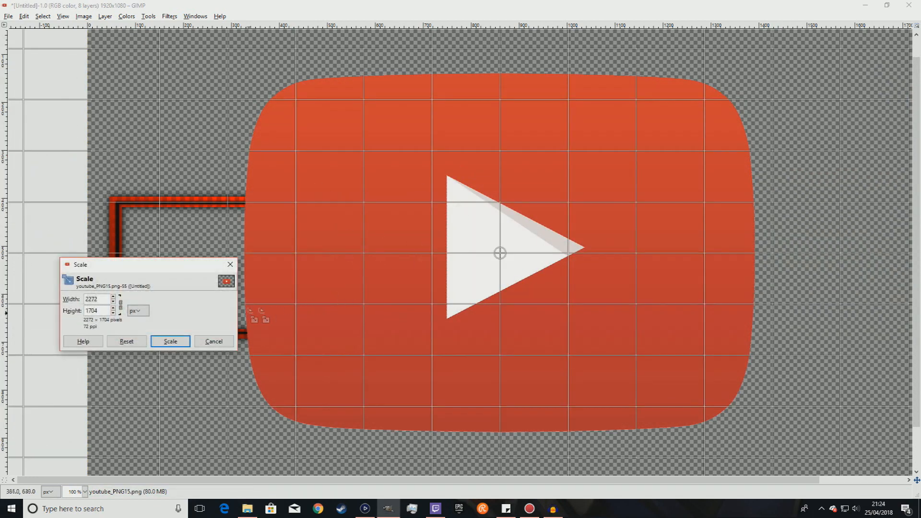
pyautogui.moveTo(334, 368); pyautogui.dragTo(537, 256)
pyautogui.moveTo(593, 215); pyautogui.dragTo(540, 241)
pyautogui.click(170, 341)
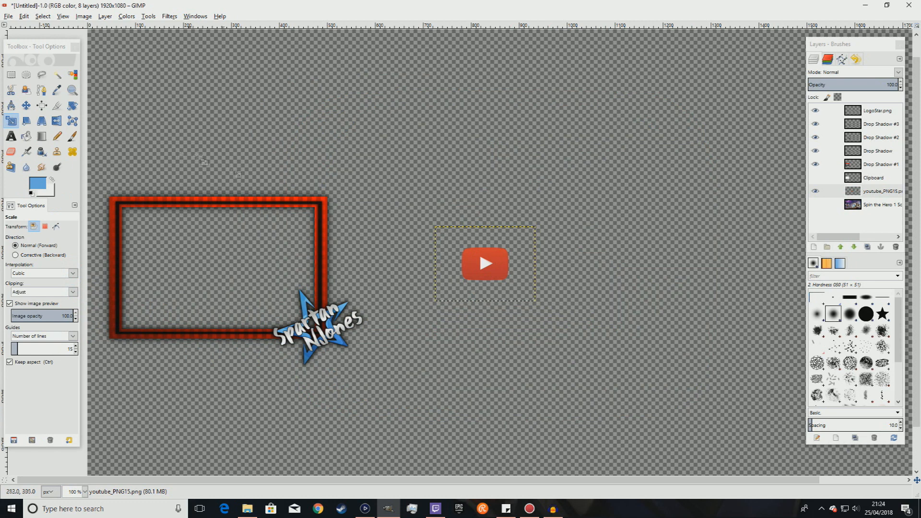
# Move the YouTube logo onto the red frame's lower-left corner and raise its layer to the top of the stack
pyautogui.click(26, 106)
pyautogui.moveTo(479, 250); pyautogui.dragTo(156, 331)
pyautogui.moveTo(871, 191); pyautogui.dragTo(872, 110)
pyautogui.moveTo(171, 347); pyautogui.dragTo(131, 339)
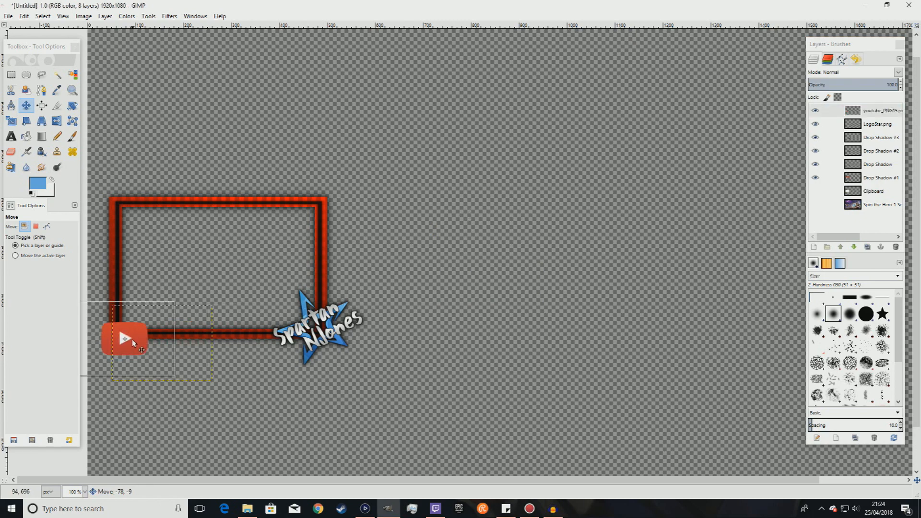
# Rotate the YouTube logo layer by about 24.78 degrees
pyautogui.click(72, 105)
pyautogui.moveTo(140, 347); pyautogui.dragTo(128, 365)
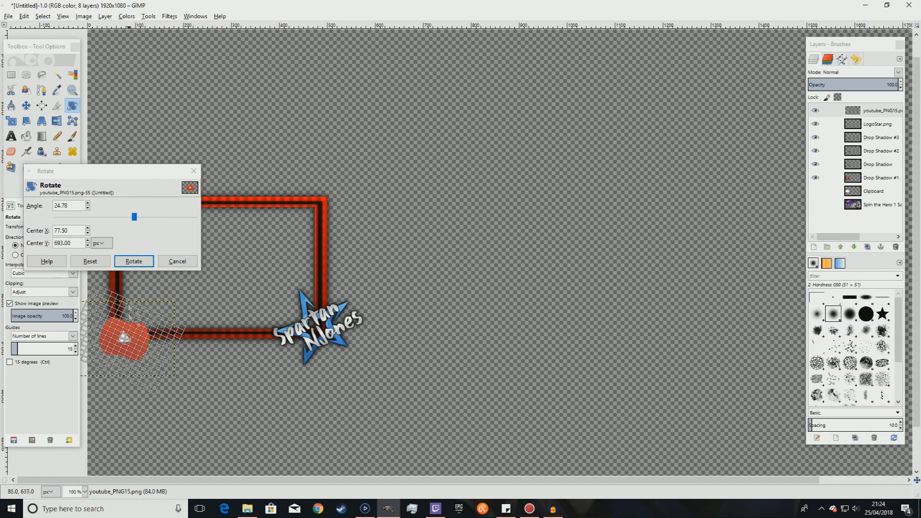
pyautogui.click(132, 261)
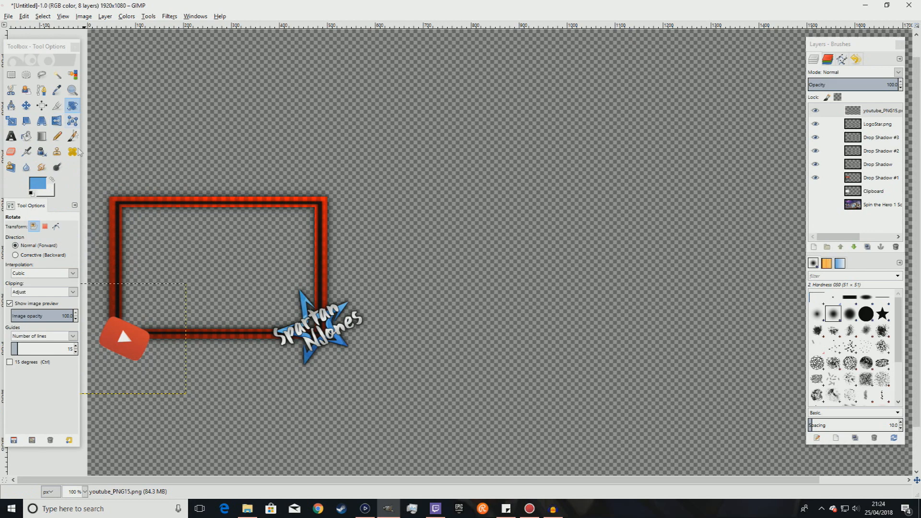
# Rotate the YouTube logo layer by about -49.44 degrees and nudge it back onto the frame's lower-left corner
pyautogui.click(123, 344)
pyautogui.moveTo(136, 365); pyautogui.dragTo(165, 352)
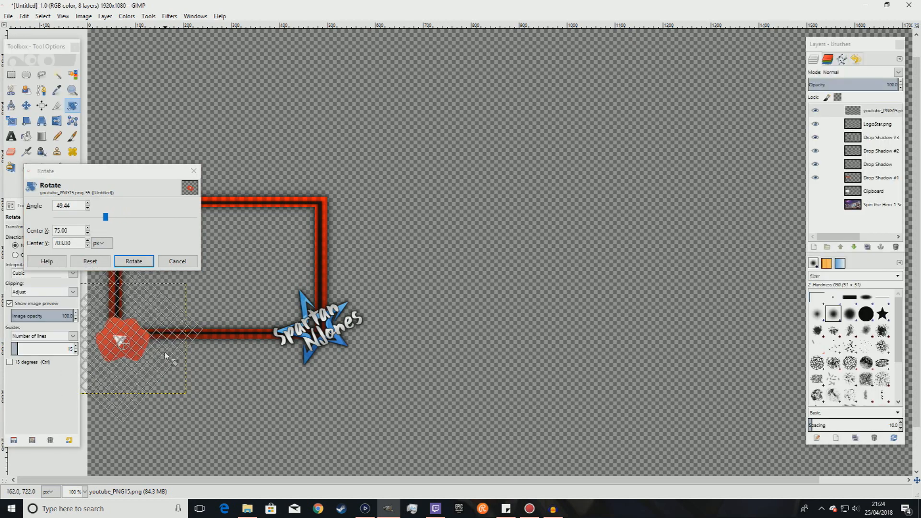
pyautogui.click(127, 264)
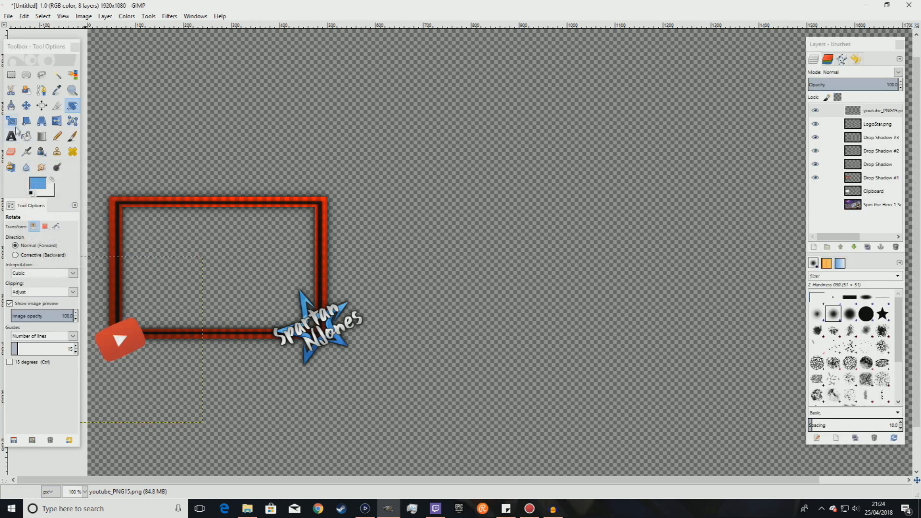
pyautogui.click(26, 105)
pyautogui.moveTo(137, 338); pyautogui.dragTo(139, 335)
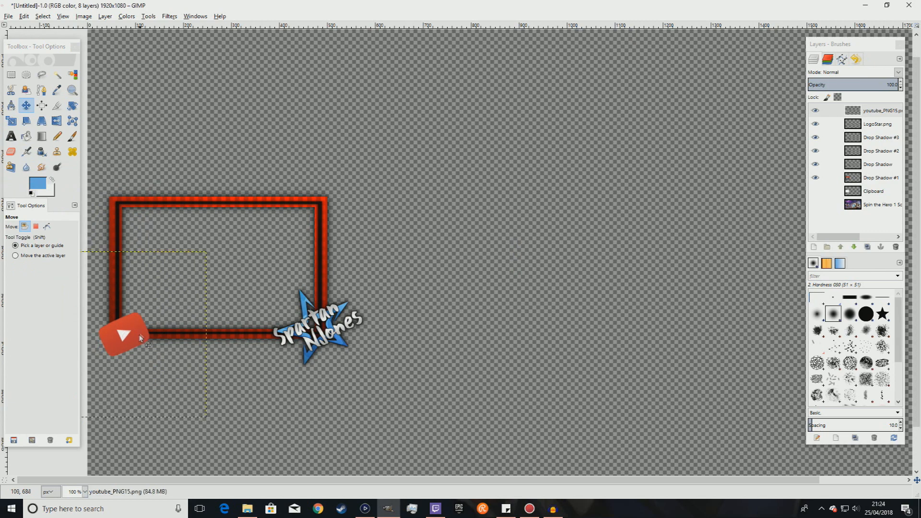
# Raise the contrast of the YouTube logo layer to about 20, leaving brightness at 0
pyautogui.click(139, 17)
pyautogui.click(148, 73)
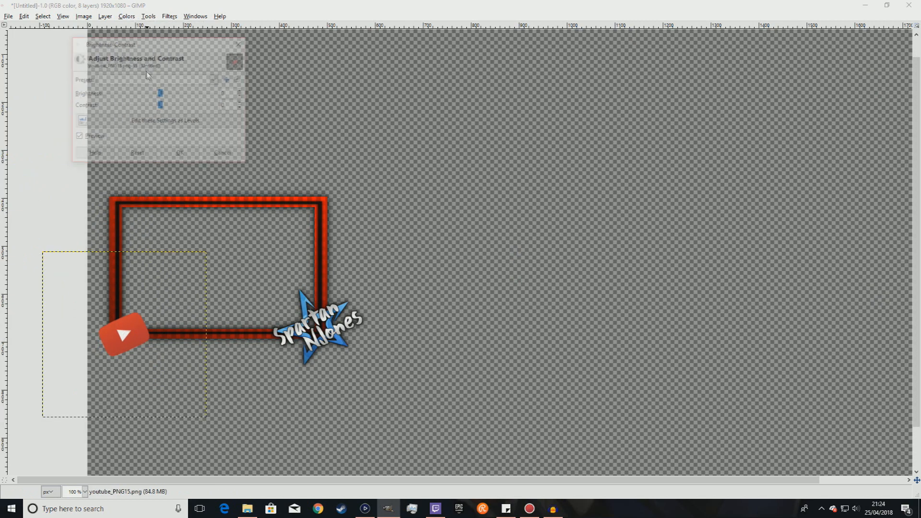
pyautogui.moveTo(160, 110); pyautogui.dragTo(164, 111)
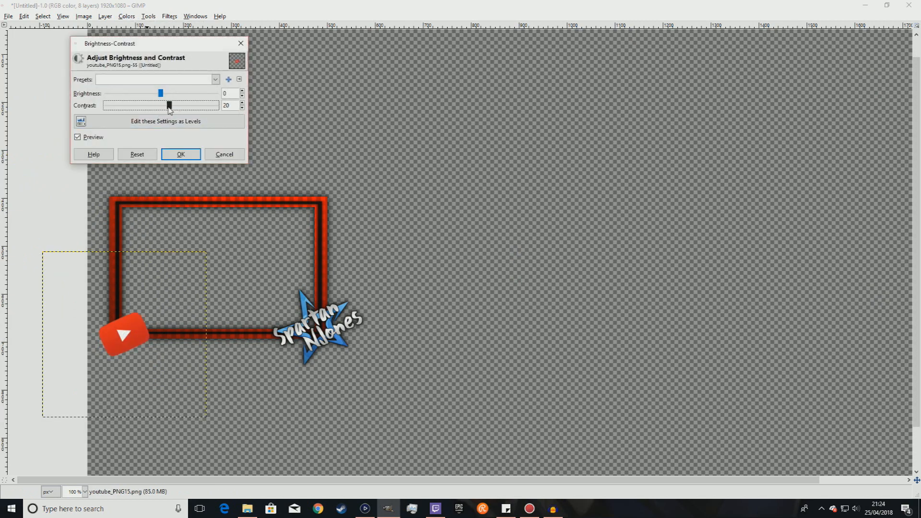
pyautogui.click(180, 153)
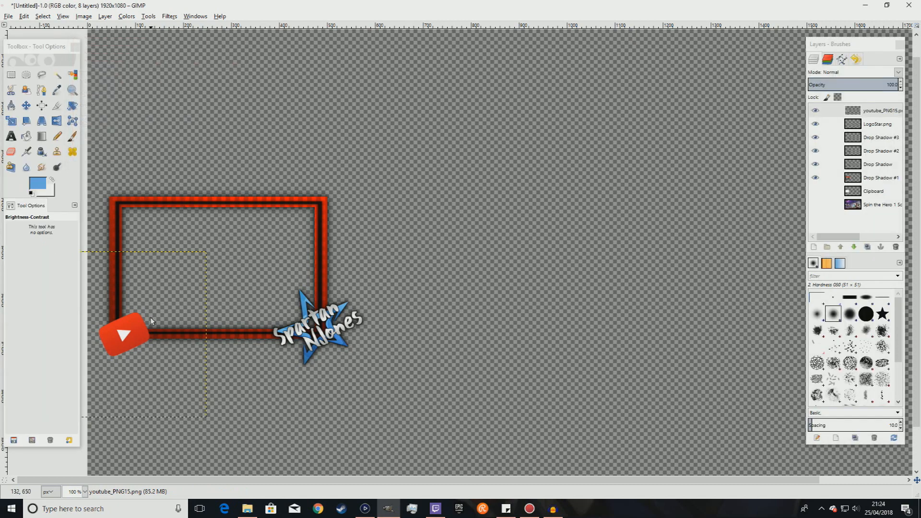
pyautogui.click(127, 17)
pyautogui.click(134, 49)
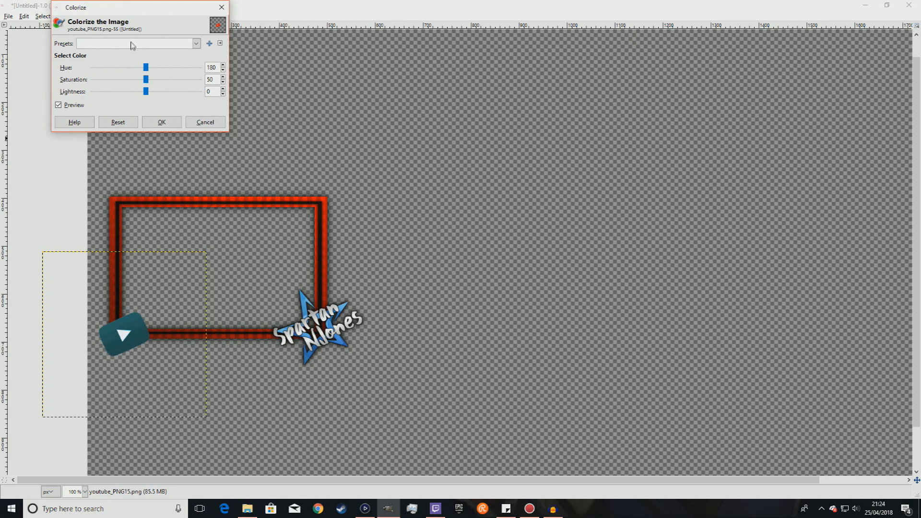
pyautogui.moveTo(147, 77)
pyautogui.mouseDown()
pyautogui.moveTo(95, 75)
pyautogui.moveTo(144, 68)
pyautogui.mouseUp()
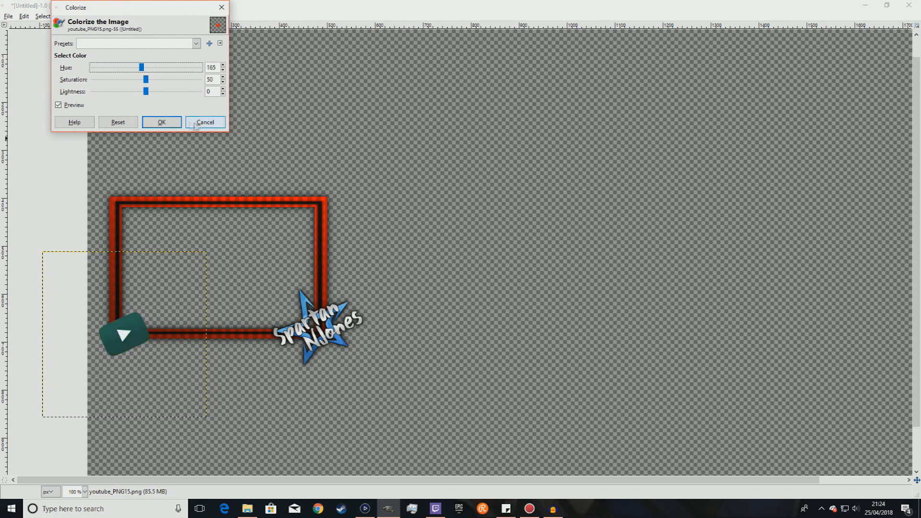
pyautogui.click(194, 122)
# Add a black drop shadow to the YouTube logo with zero offsets, blur radius 35 and opacity 20
pyautogui.click(170, 16)
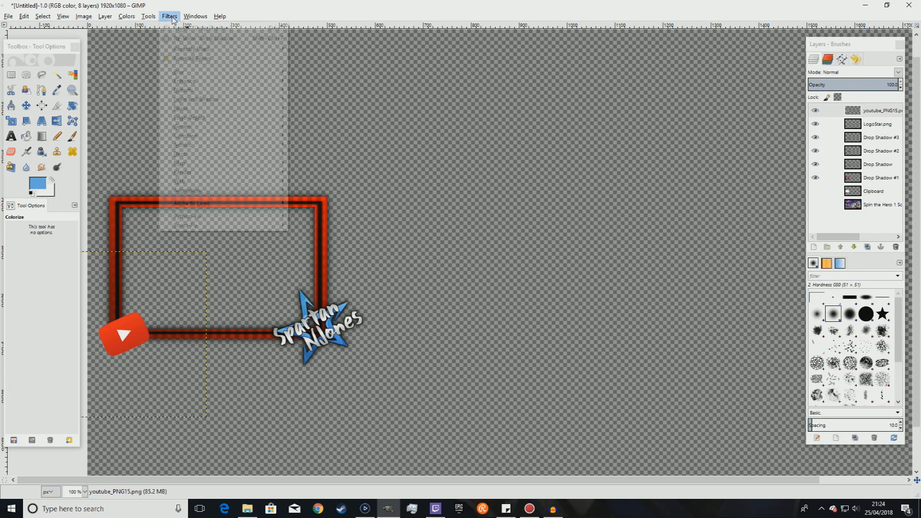
pyautogui.moveTo(218, 100)
pyautogui.click(330, 153)
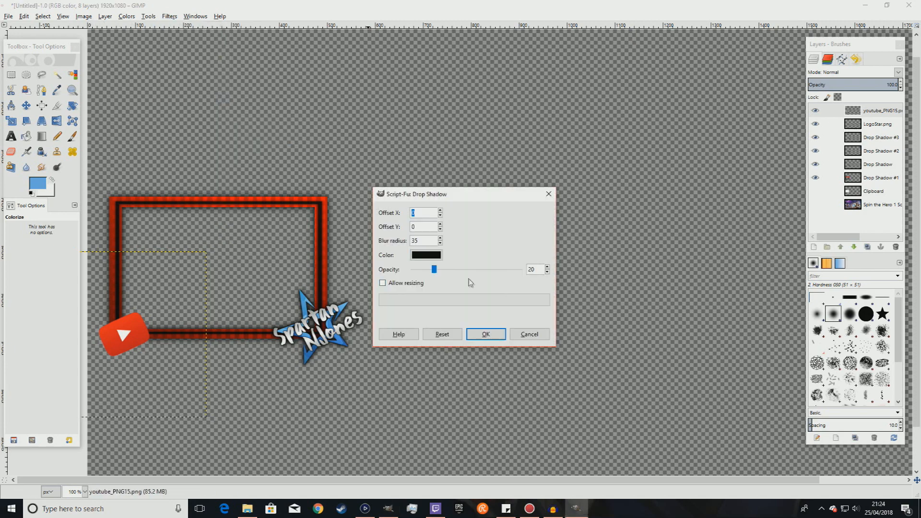
pyautogui.click(485, 334)
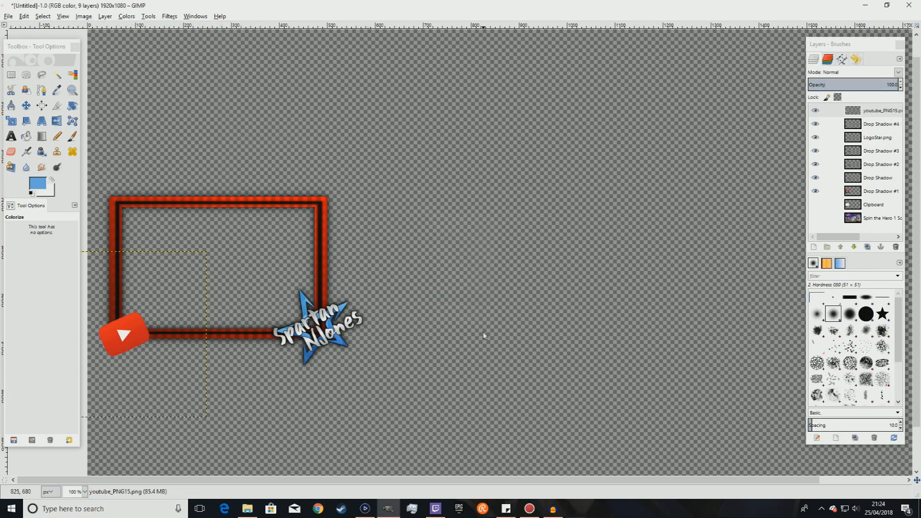
# Add a second drop shadow to the YouTube logo with opacity 64 and blur radius about 23
pyautogui.click(175, 17)
pyautogui.moveTo(222, 99)
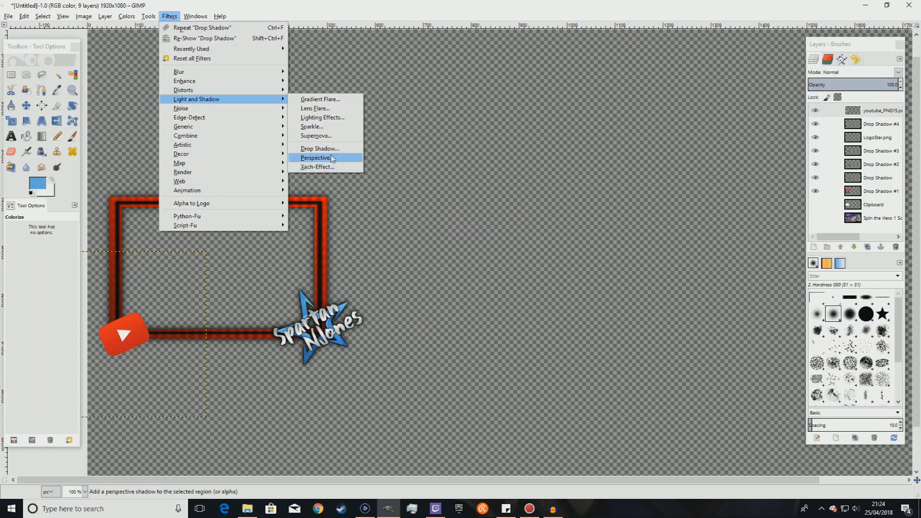
pyautogui.click(327, 150)
pyautogui.moveTo(434, 268); pyautogui.dragTo(452, 277)
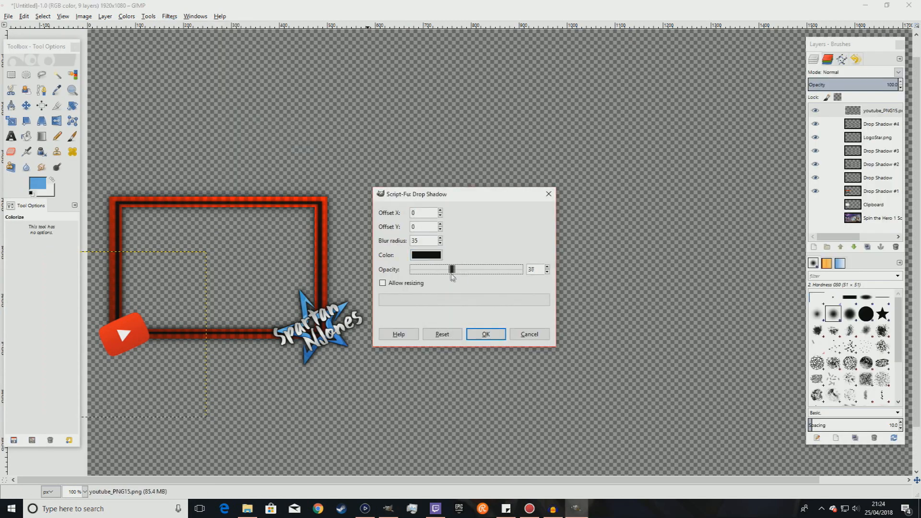
pyautogui.click(441, 243)
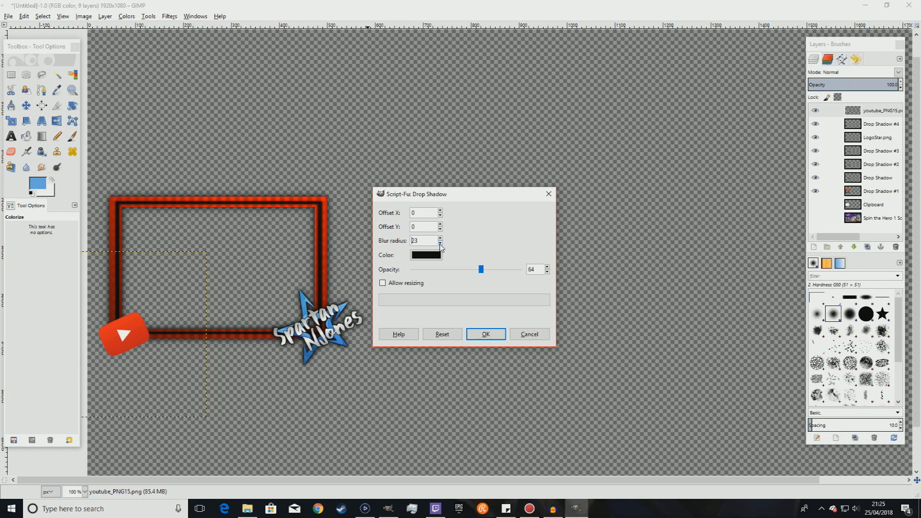
pyautogui.click(480, 333)
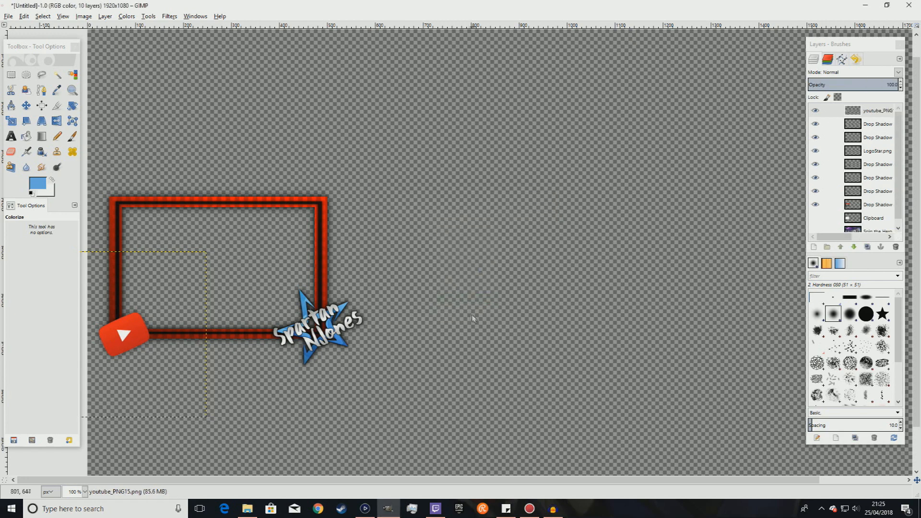
# Add a third drop shadow to the YouTube logo with opacity 88 and blur radius about 7
pyautogui.click(169, 16)
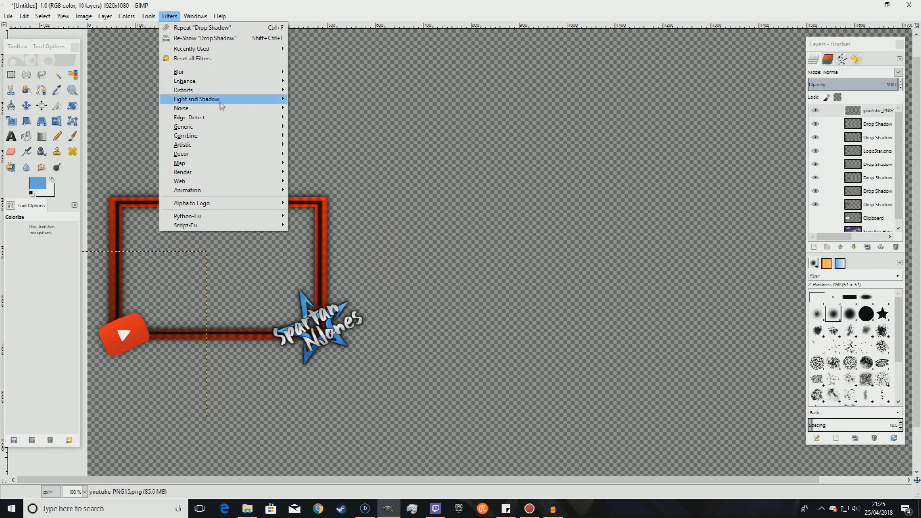
pyautogui.moveTo(221, 99)
pyautogui.click(319, 149)
pyautogui.moveTo(480, 269); pyautogui.dragTo(507, 269)
pyautogui.click(441, 243)
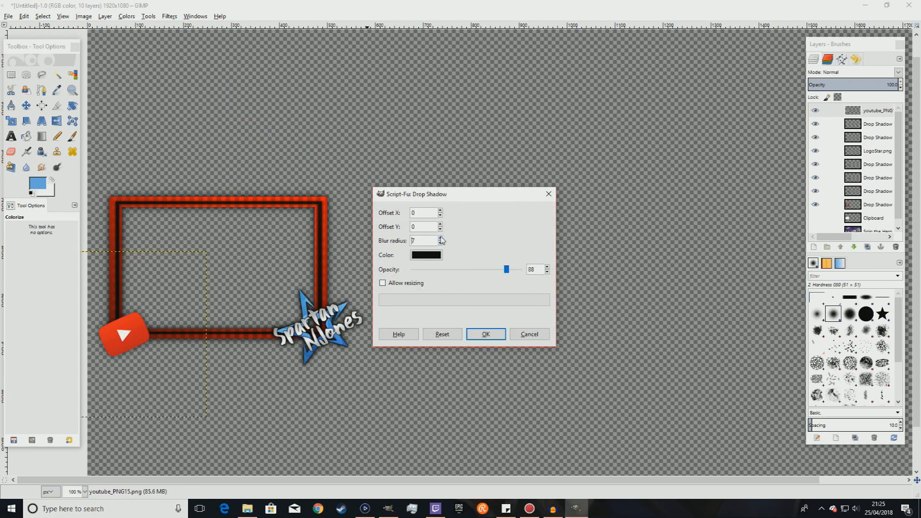
pyautogui.click(486, 334)
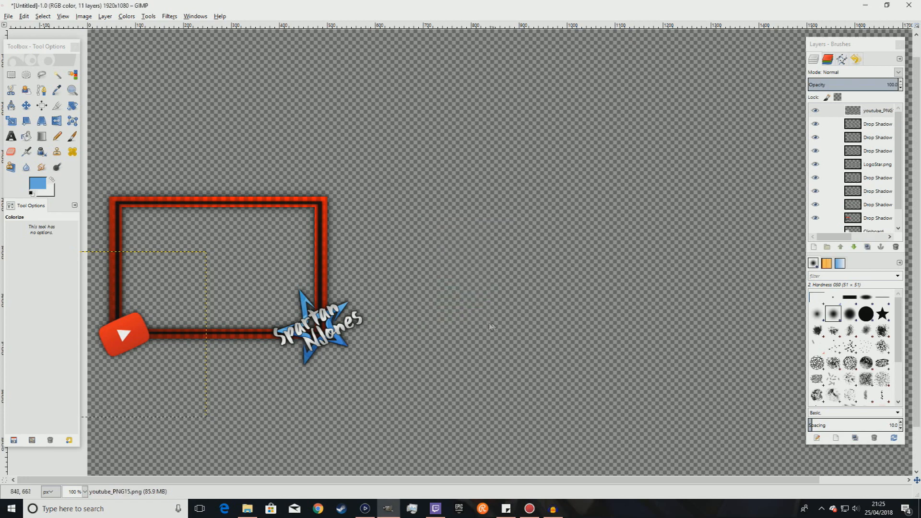
pyautogui.click(46, 18)
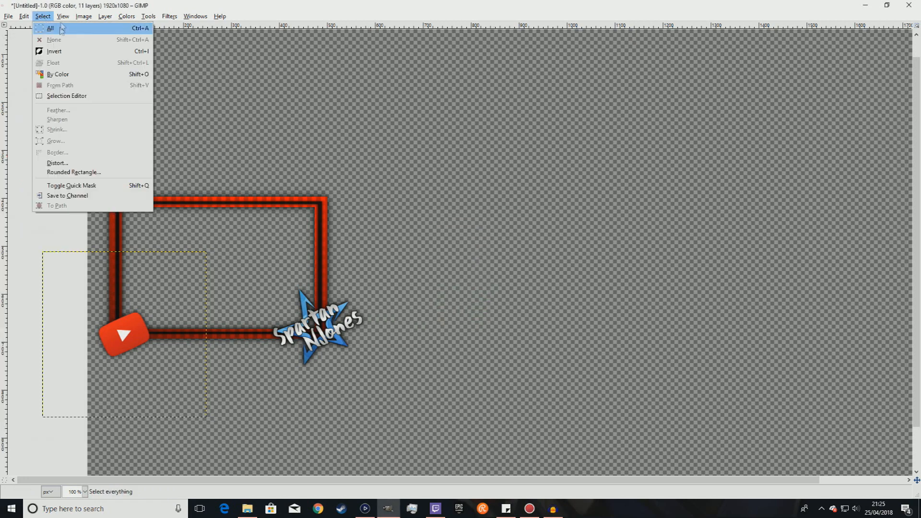
pyautogui.click(191, 4)
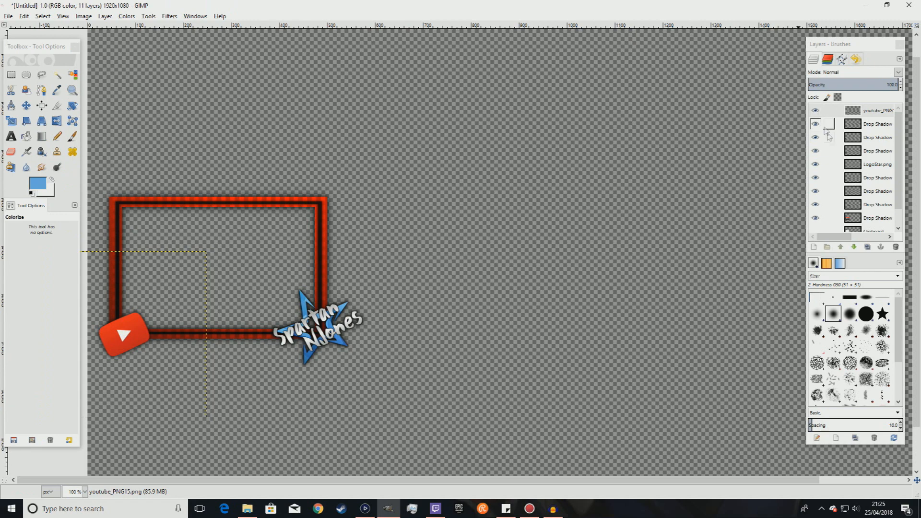
pyautogui.scroll(-1, 848, 159)
pyautogui.scroll(1, 835, 139)
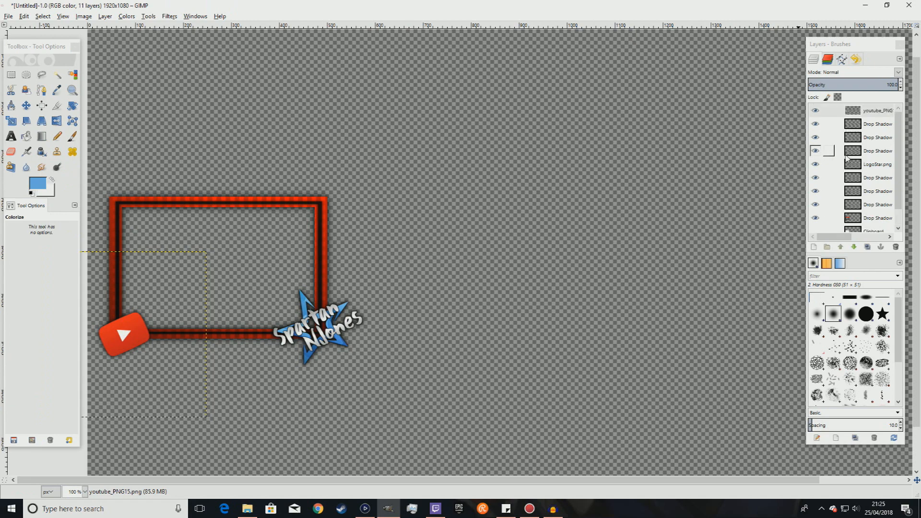
# Hide the star logo, its shadows and the frame layers, leaving only the YouTube logo and its three drop shadows visible
pyautogui.click(815, 111)
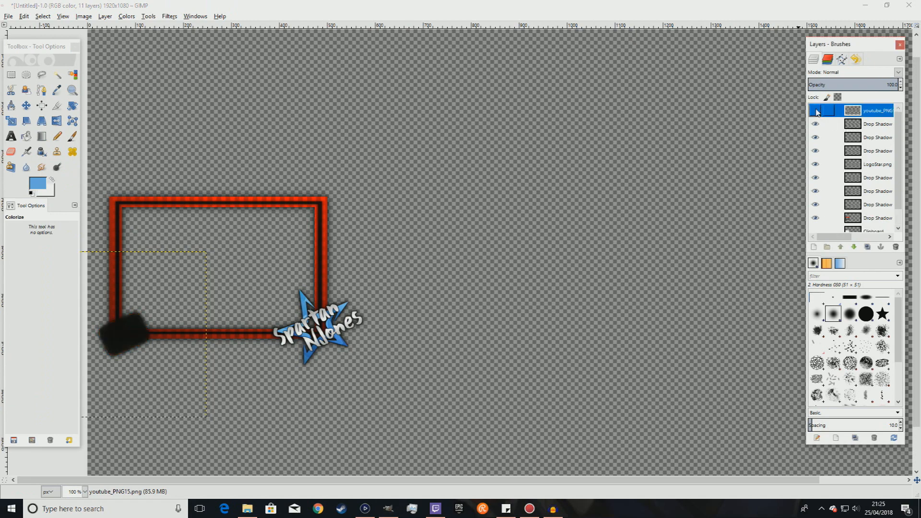
pyautogui.click(816, 111)
pyautogui.click(816, 164)
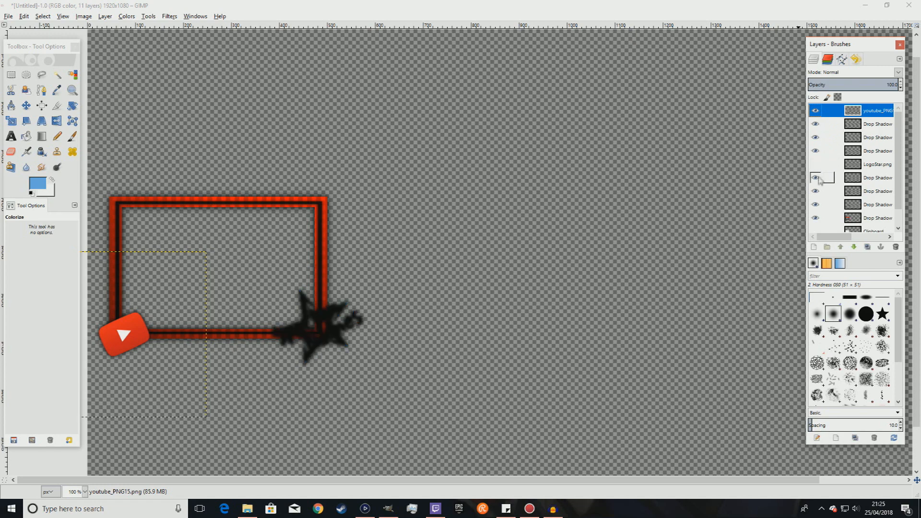
pyautogui.click(815, 164)
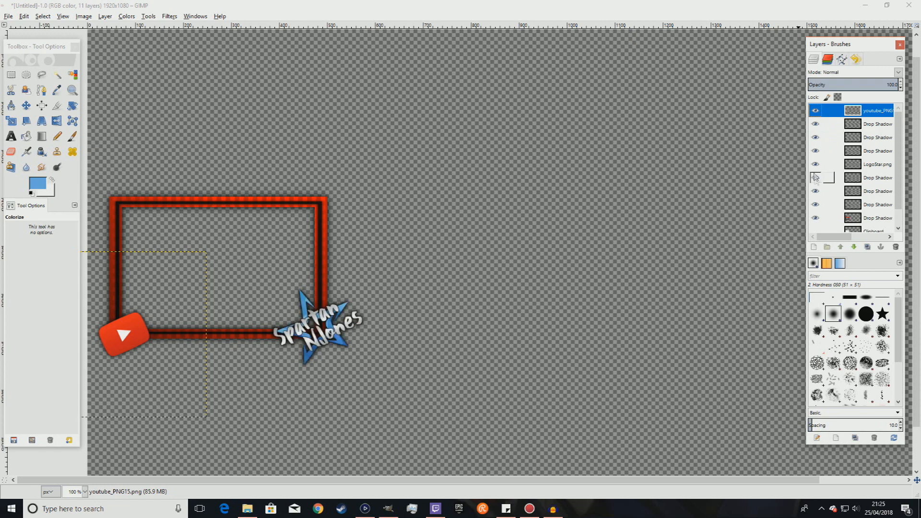
pyautogui.scroll(-1, 816, 187)
pyautogui.click(815, 199)
pyautogui.click(816, 185)
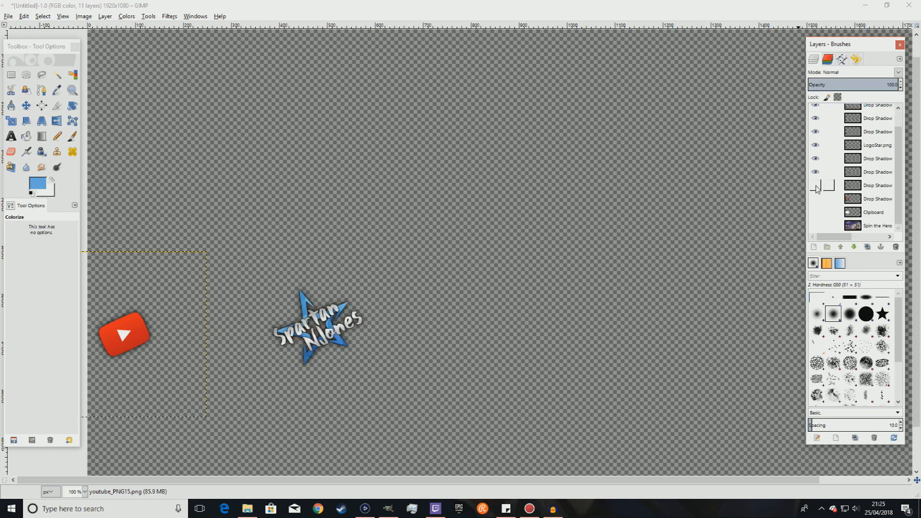
pyautogui.click(816, 198)
pyautogui.click(816, 198)
pyautogui.click(816, 171)
pyautogui.click(816, 158)
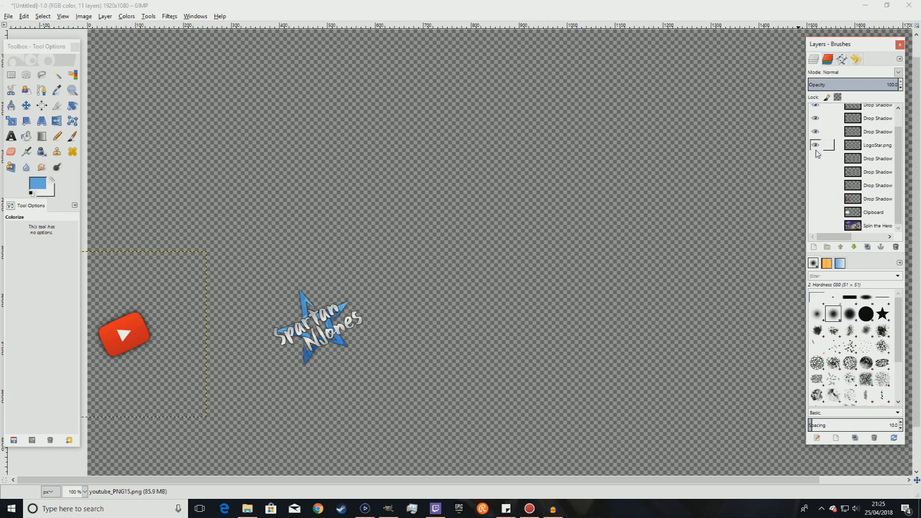
pyautogui.click(816, 145)
# Merge the visible YouTube logo and drop shadow layers into one layer clipped to the image
pyautogui.click(85, 16)
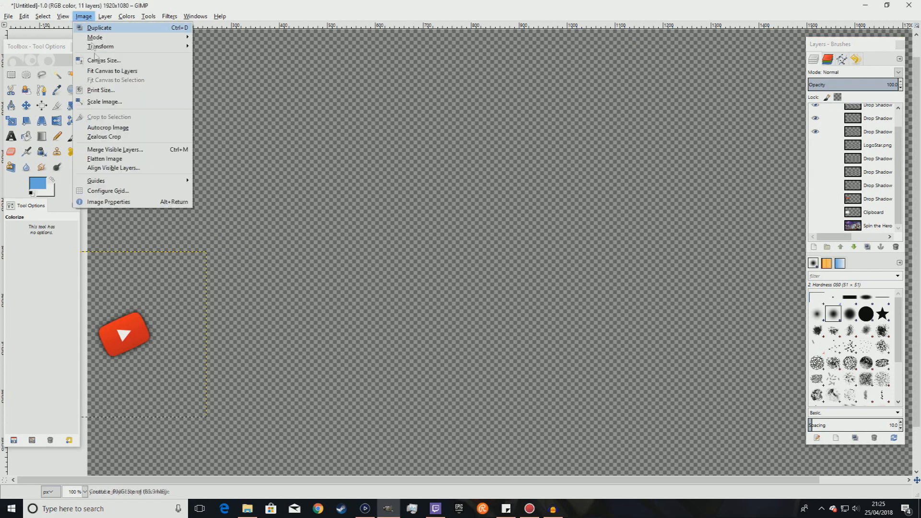
pyautogui.click(116, 148)
pyautogui.click(414, 257)
pyautogui.click(461, 319)
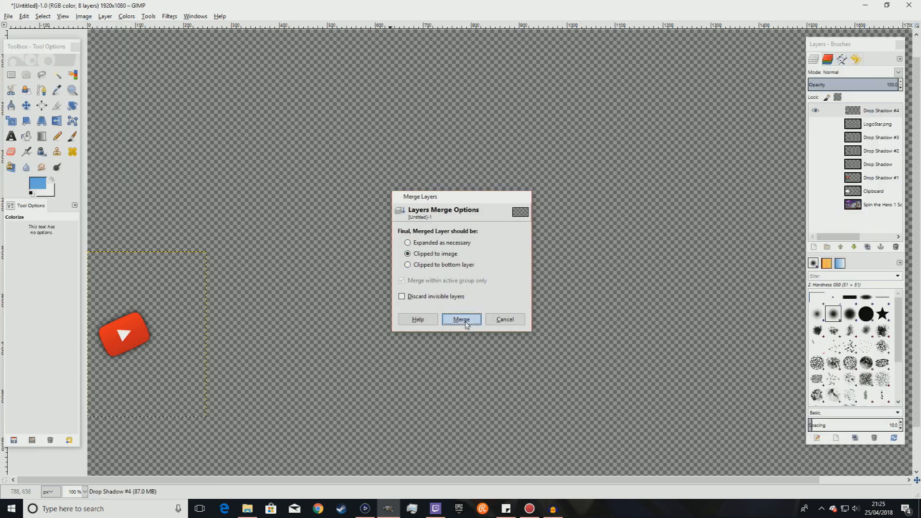
# Hide the merged YouTube logo and show the star logo layer with its three drop shadow layers
pyautogui.click(815, 111)
pyautogui.click(816, 124)
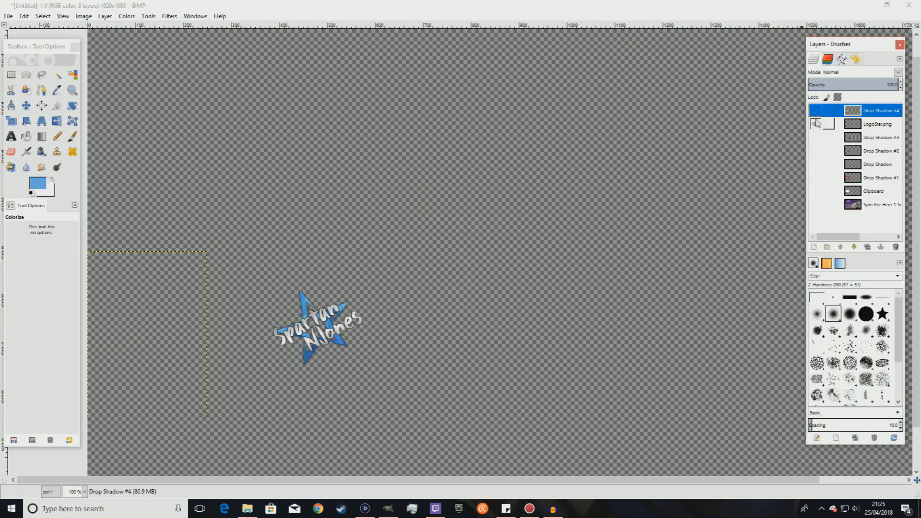
pyautogui.click(815, 138)
pyautogui.click(815, 151)
pyautogui.click(817, 164)
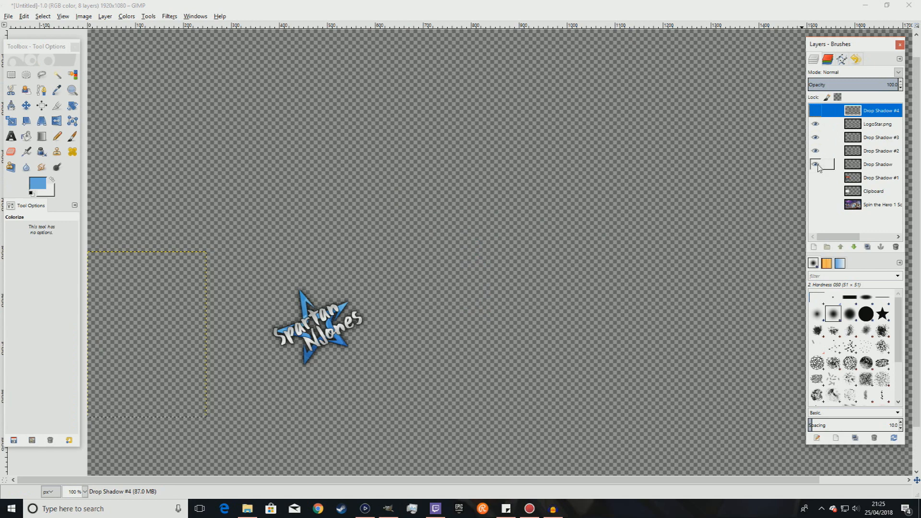
pyautogui.click(816, 178)
pyautogui.click(815, 177)
# Merge the visible star logo and its drop shadow layers into one layer clipped to the image
pyautogui.click(126, 17)
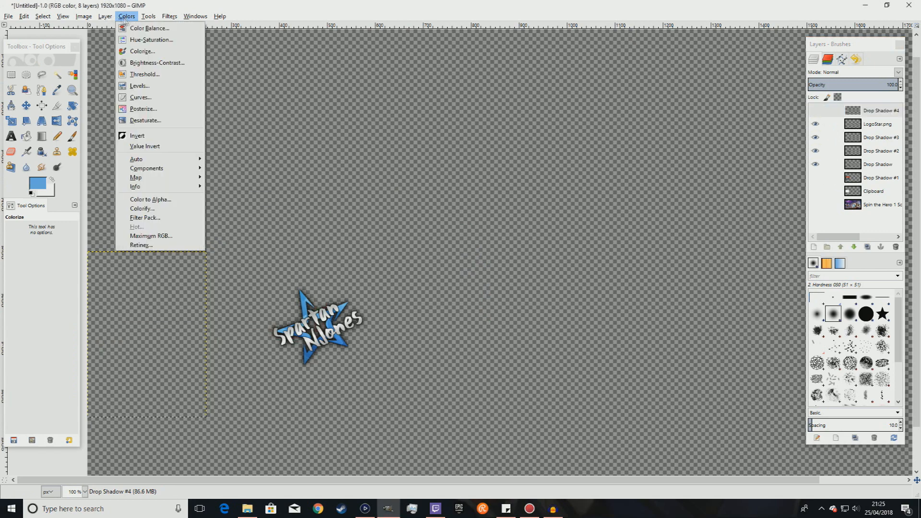
pyautogui.moveTo(84, 16)
pyautogui.click(125, 147)
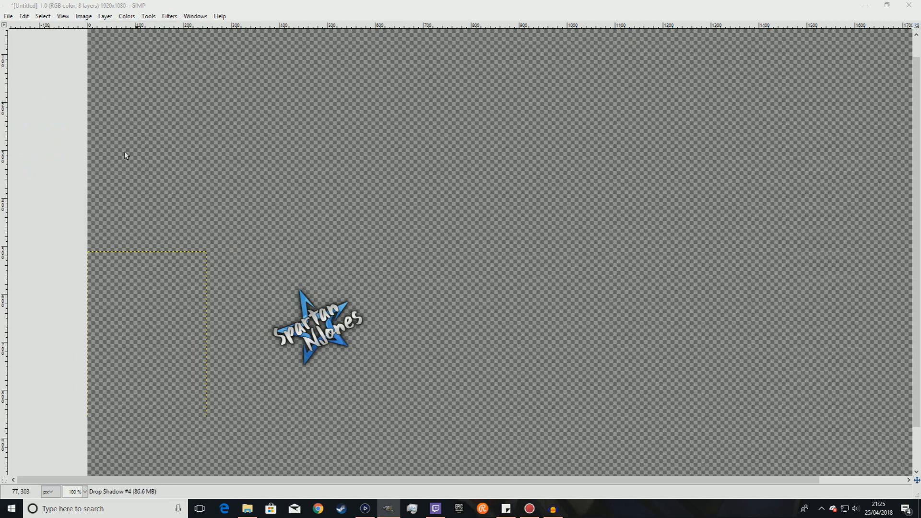
pyautogui.click(408, 253)
pyautogui.click(461, 320)
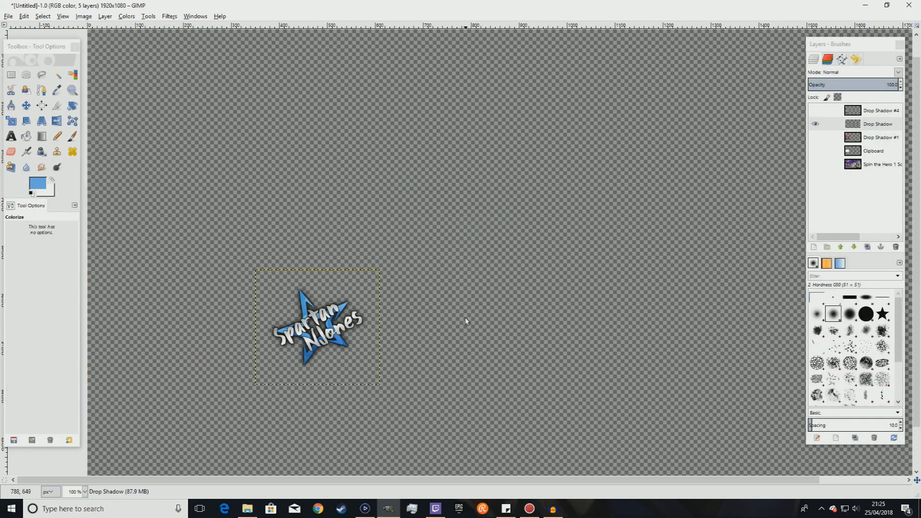
# Browse the Pictures folder and its Backgrounds subfolder in File Explorer for a background image, and return to GIMP
pyautogui.click(247, 509)
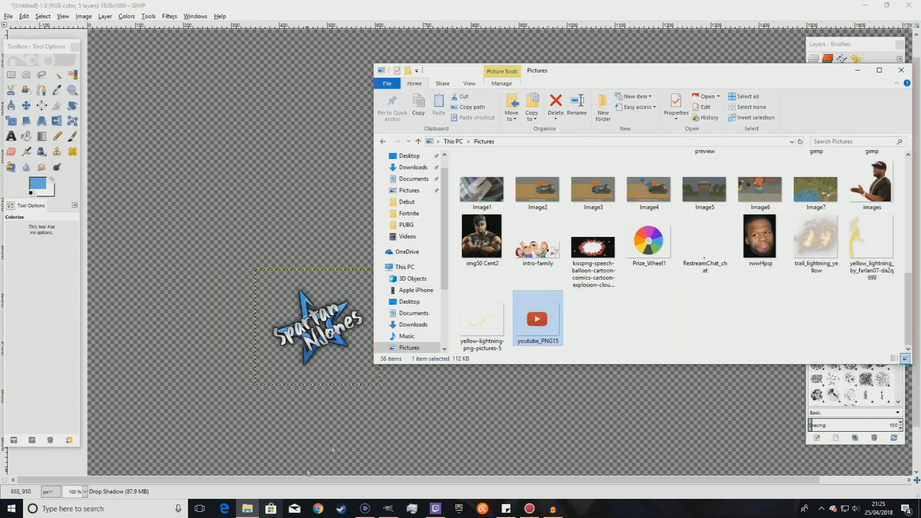
pyautogui.click(576, 295)
pyautogui.scroll(2, 576, 294)
pyautogui.click(484, 185)
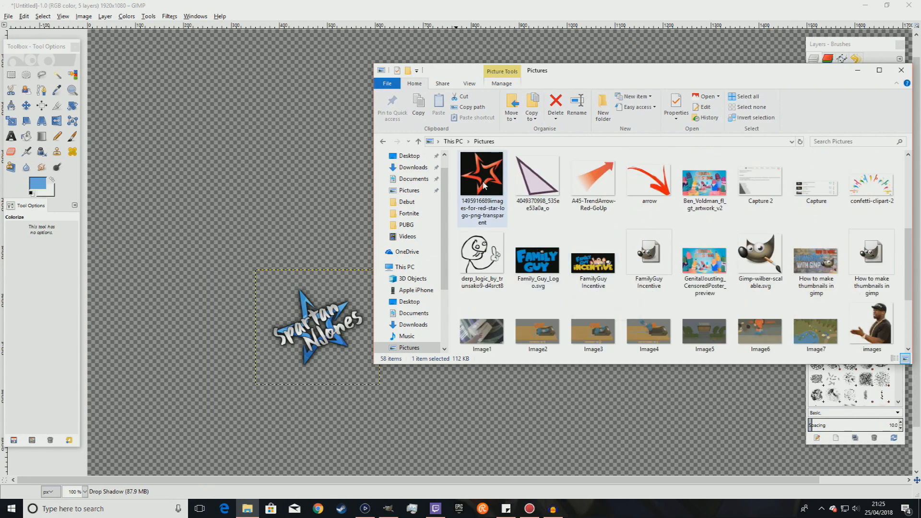
pyautogui.click(482, 179)
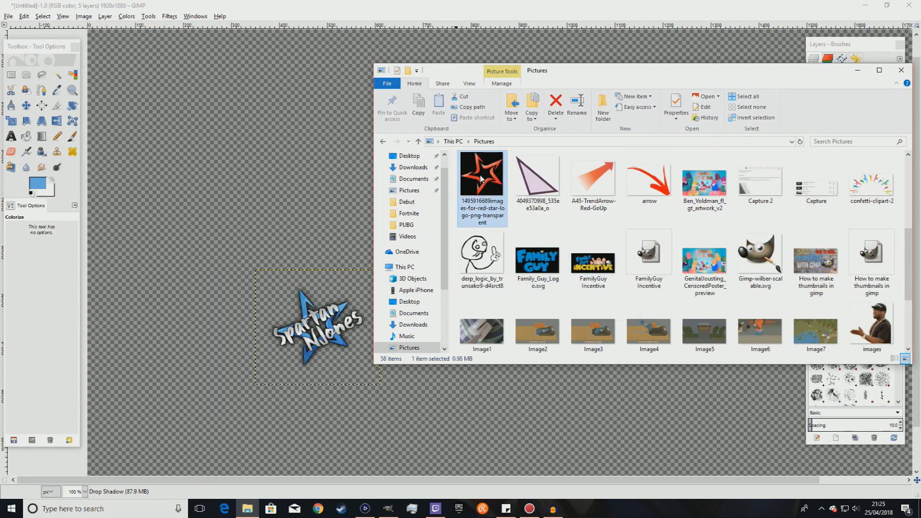
pyautogui.scroll(5, 486, 185)
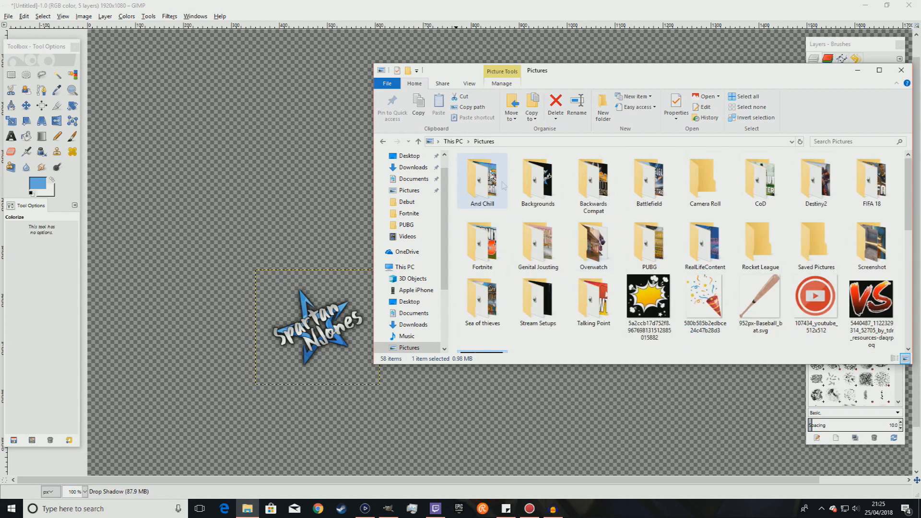
pyautogui.doubleClick(537, 176)
pyautogui.click(804, 211)
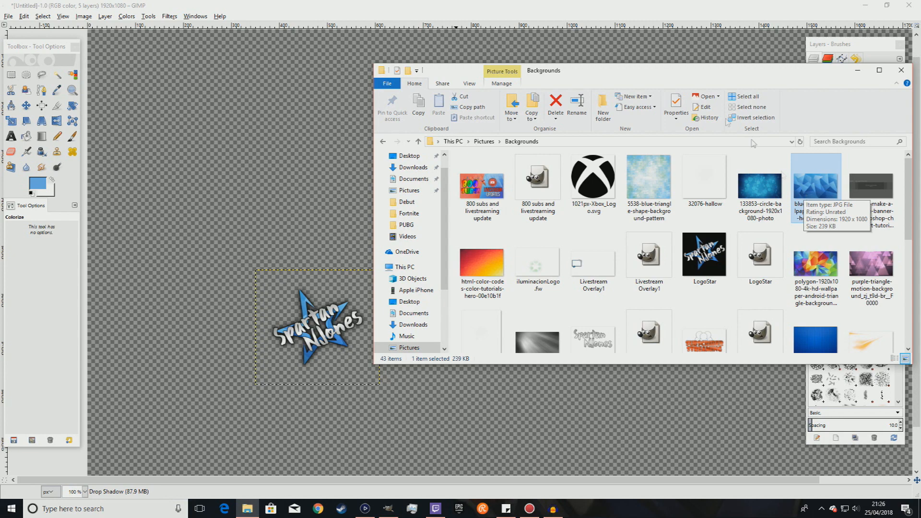
pyautogui.click(547, 4)
pyautogui.press('Tab')
pyautogui.press('Tab')
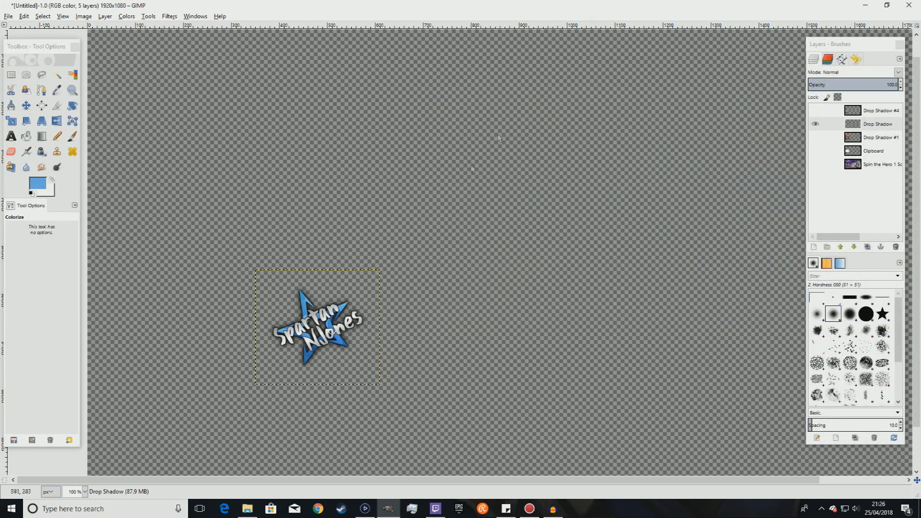
# Show the frame, Clipboard and YouTube logo layers again and make the frame layer active
pyautogui.click(817, 141)
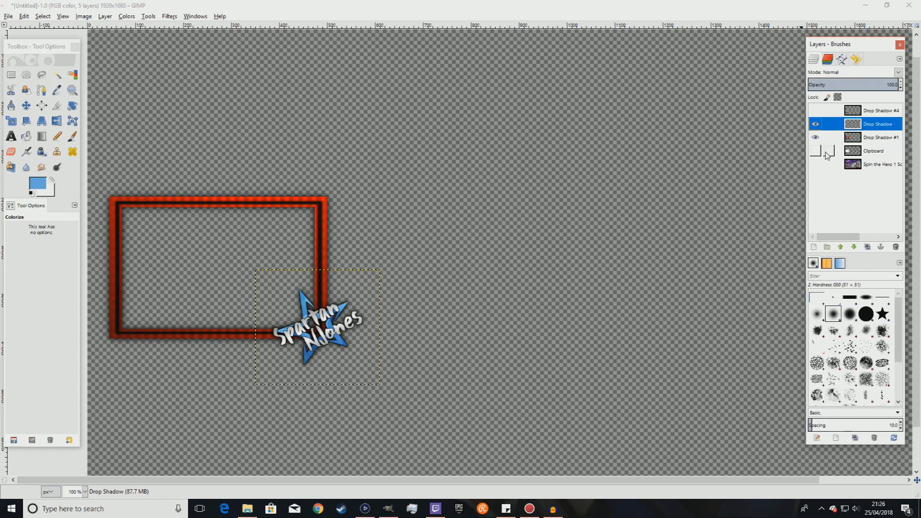
pyautogui.click(854, 139)
pyautogui.click(815, 150)
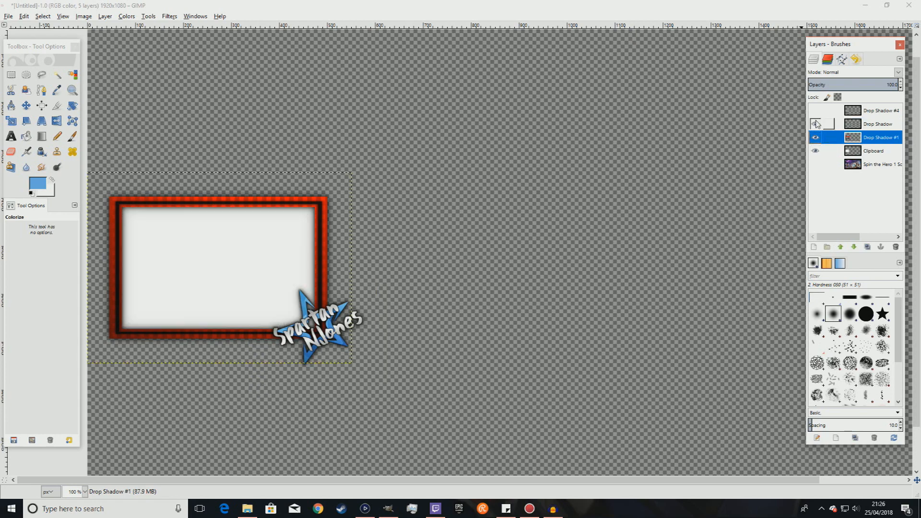
pyautogui.click(815, 110)
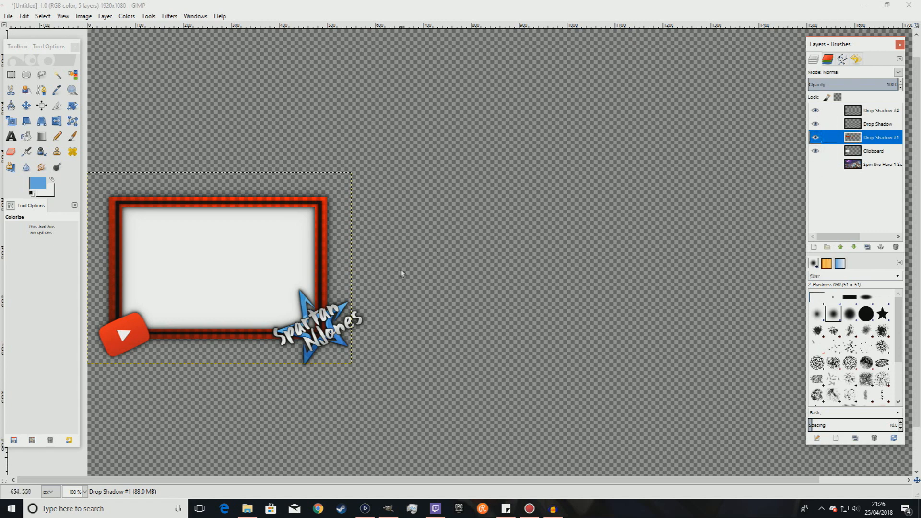
# Add the purple-triangle-motion-background image from the Backgrounds folder to the overlay as a new layer above the frame
pyautogui.click(248, 508)
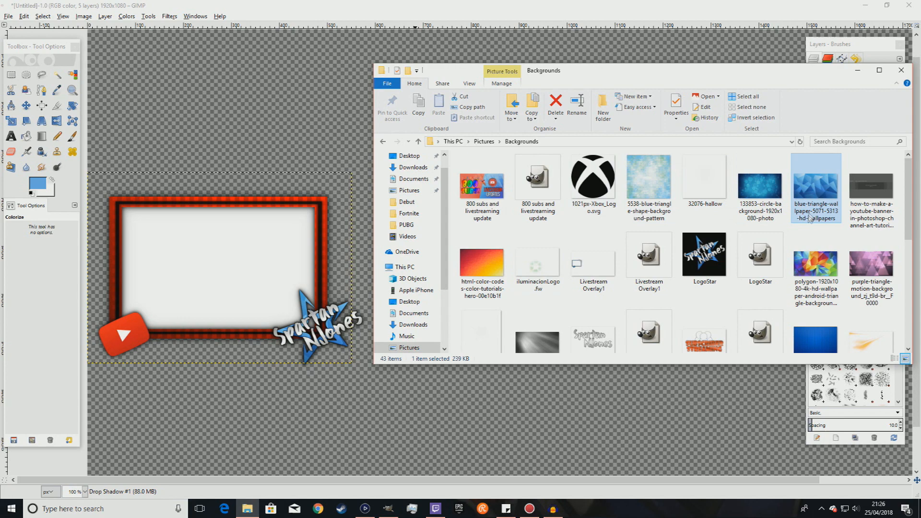
pyautogui.click(889, 269)
pyautogui.moveTo(889, 270); pyautogui.dragTo(254, 255)
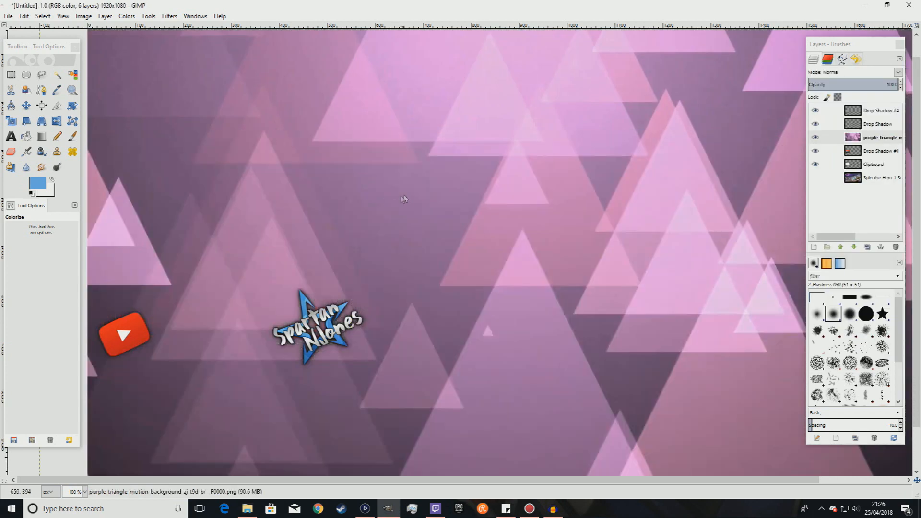
# Scale the purple triangle background layer down to about 227 × 128 px near the canvas centre
pyautogui.scroll(-1, 404, 195)
pyautogui.click(12, 121)
pyautogui.click(393, 157)
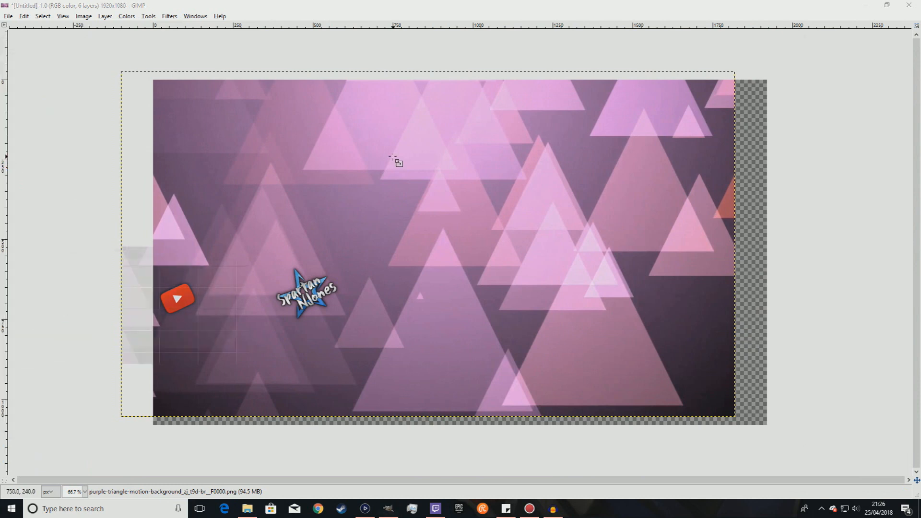
pyautogui.moveTo(734, 72); pyautogui.dragTo(454, 229)
pyautogui.moveTo(121, 416); pyautogui.dragTo(380, 272)
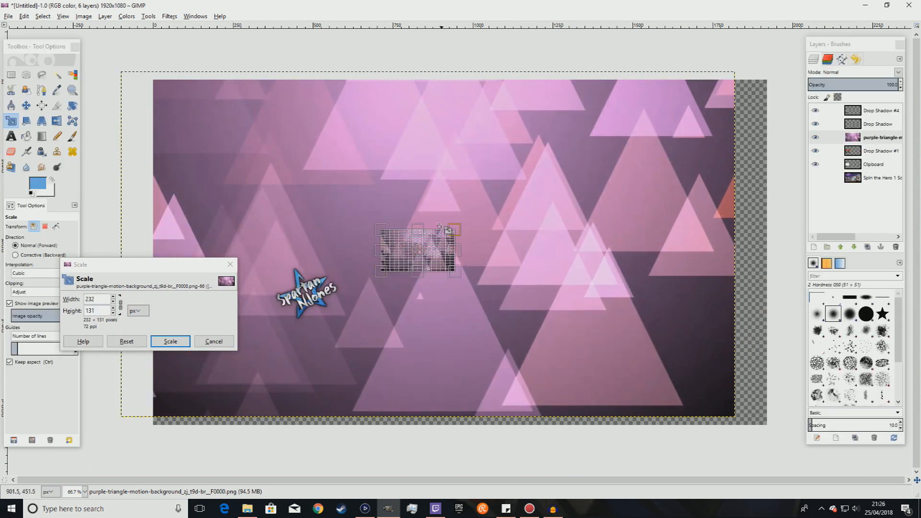
pyautogui.moveTo(427, 245)
pyautogui.mouseDown()
pyautogui.moveTo(418, 249)
pyautogui.moveTo(426, 245)
pyautogui.mouseUp()
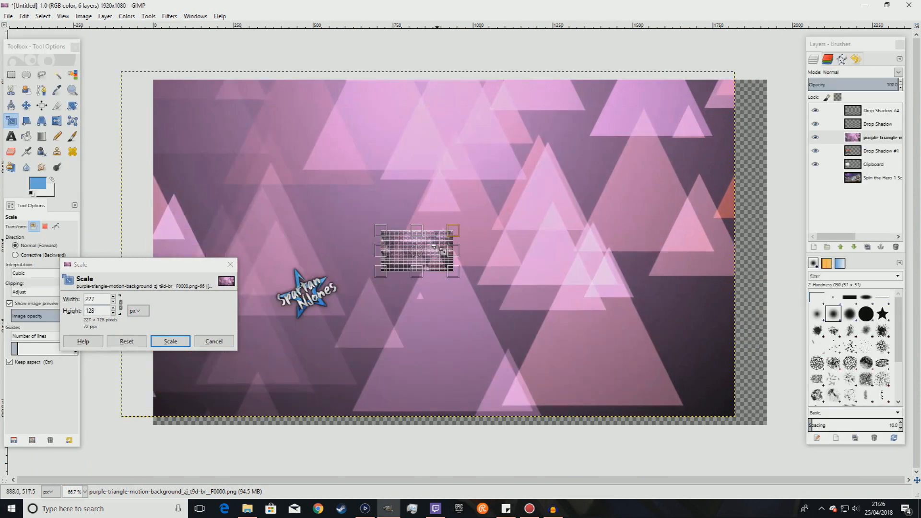
pyautogui.click(171, 341)
# Squash the purple triangle layer vertically into a strip about 228 × 33 px
pyautogui.scroll(2, 384, 211)
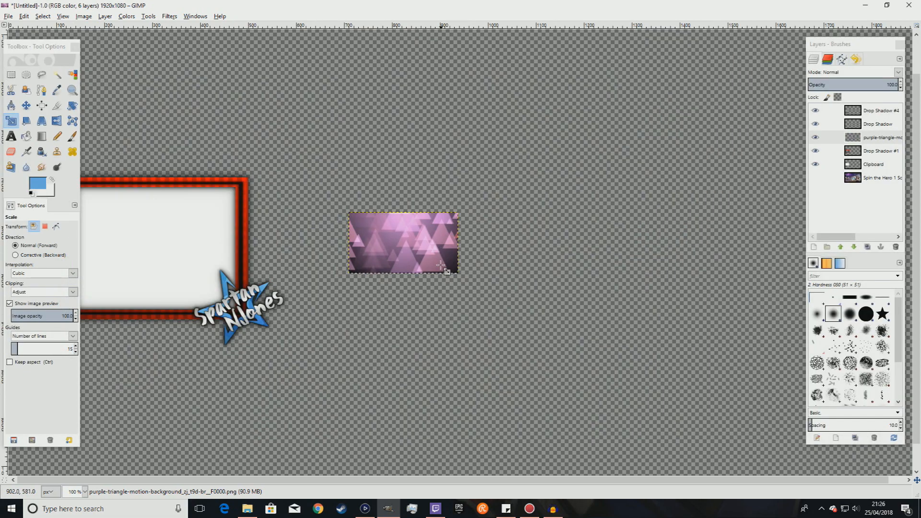
pyautogui.click(384, 207)
pyautogui.moveTo(385, 188); pyautogui.dragTo(387, 265)
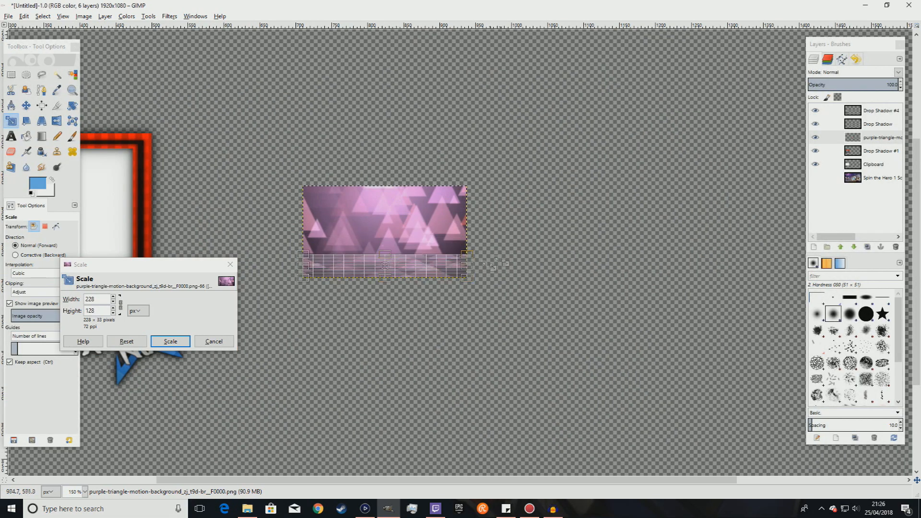
pyautogui.press('Return')
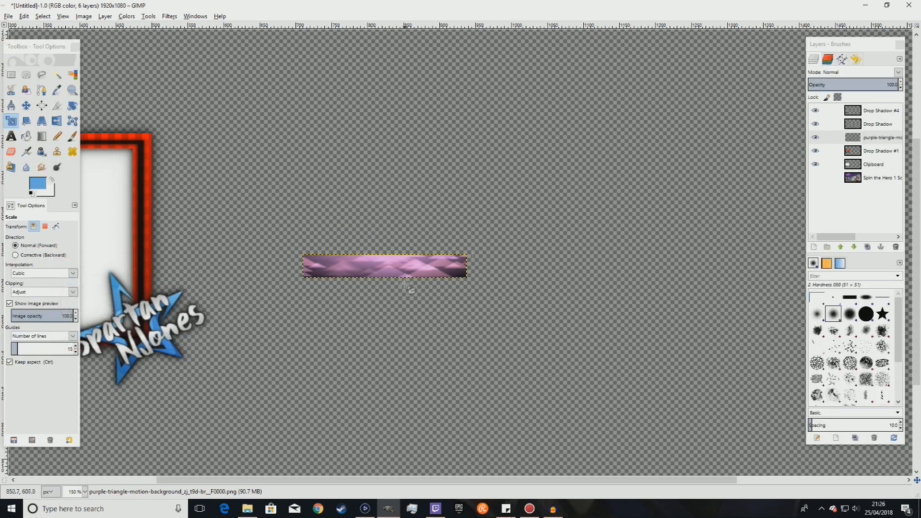
# Colorize the triangle strip red with hue 0, saturation 64 and lightness -15
pyautogui.click(126, 16)
pyautogui.click(149, 37)
pyautogui.moveTo(146, 67); pyautogui.dragTo(98, 72)
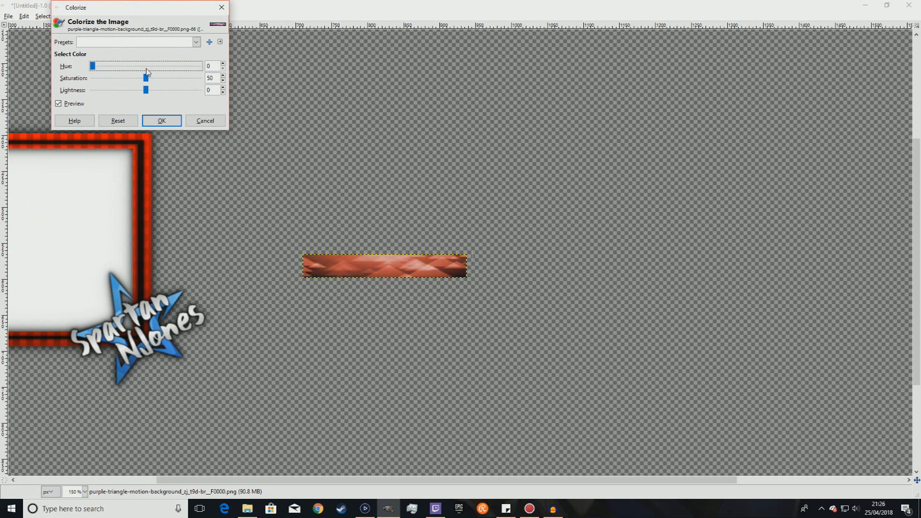
pyautogui.moveTo(147, 78)
pyautogui.mouseDown()
pyautogui.moveTo(159, 84)
pyautogui.moveTo(138, 90)
pyautogui.mouseUp()
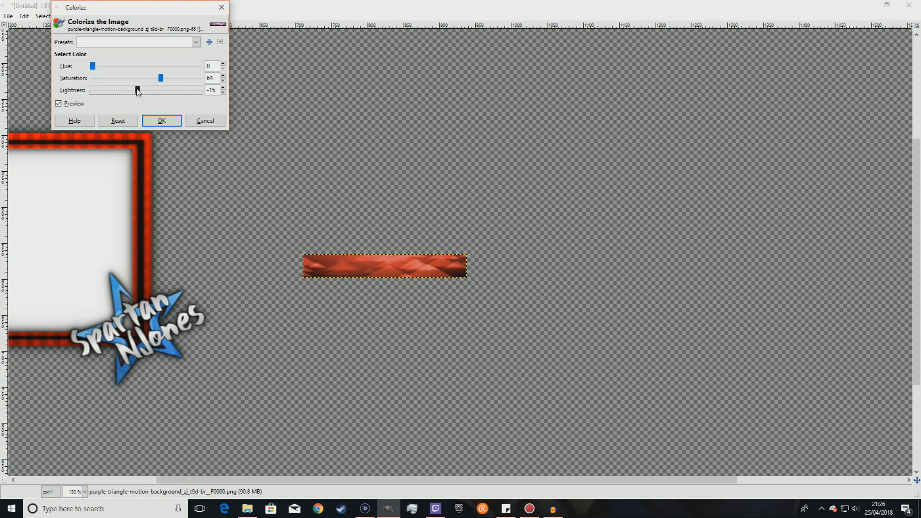
pyautogui.click(172, 121)
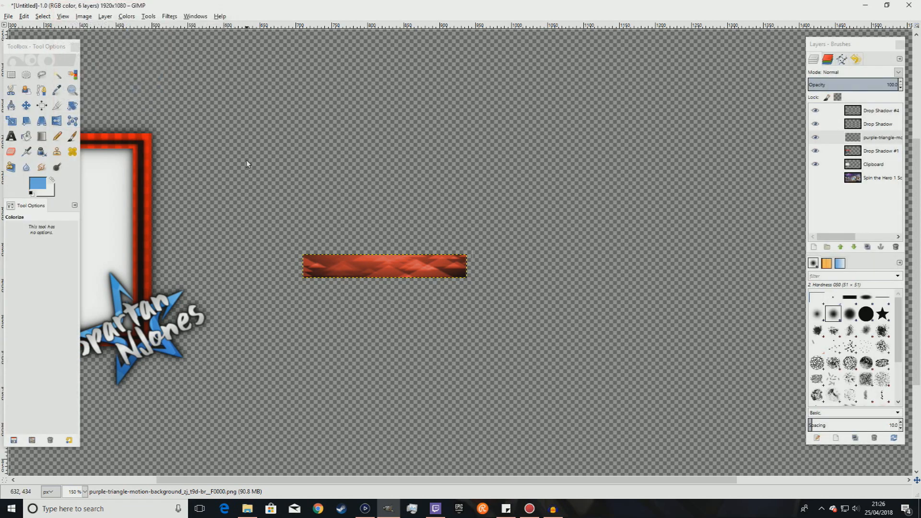
# Adjust the brightness and contrast of the red triangle strip for a stronger, more contrasted red
pyautogui.click(127, 16)
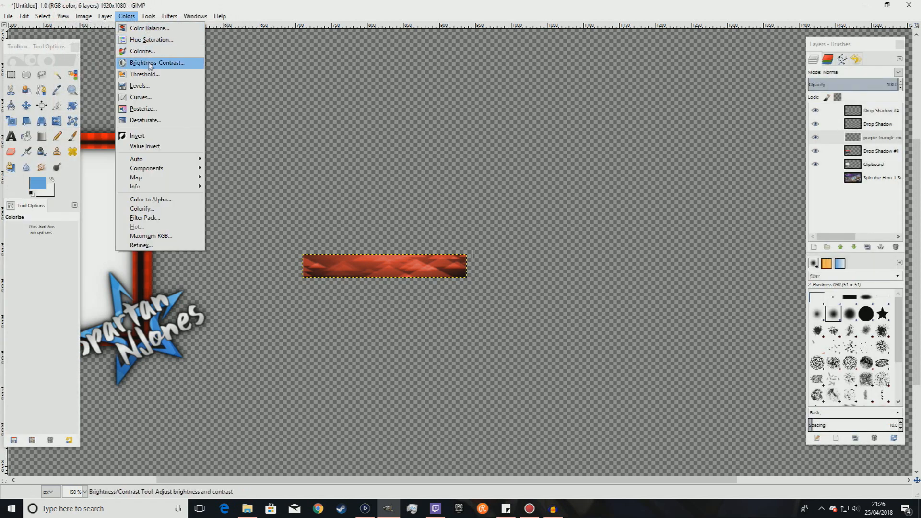
pyautogui.click(153, 63)
pyautogui.moveTo(166, 106)
pyautogui.mouseDown()
pyautogui.moveTo(175, 103)
pyautogui.moveTo(159, 92)
pyautogui.mouseUp()
pyautogui.click(181, 153)
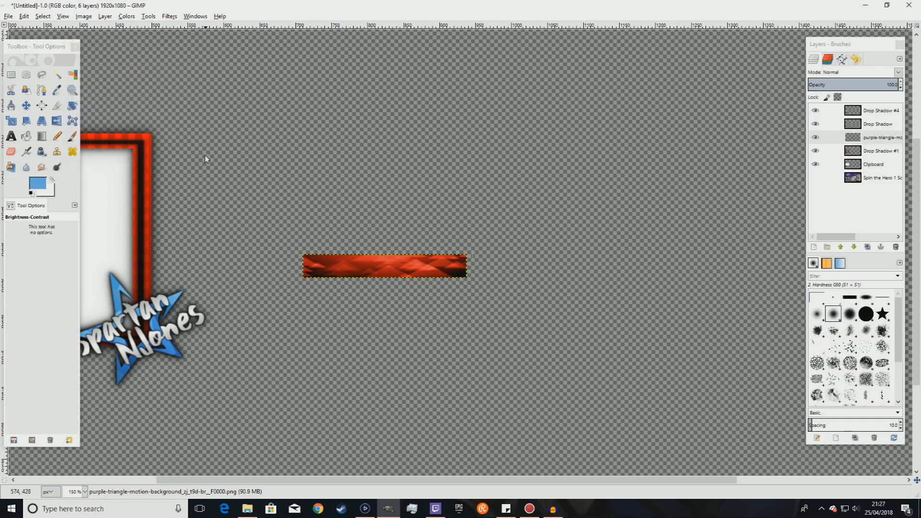
# Scale the red triangle strip down proportionally to about 122 × 18 px
pyautogui.hotkey('shift', 's')
pyautogui.click(391, 293)
pyautogui.moveTo(441, 277); pyautogui.dragTo(404, 266)
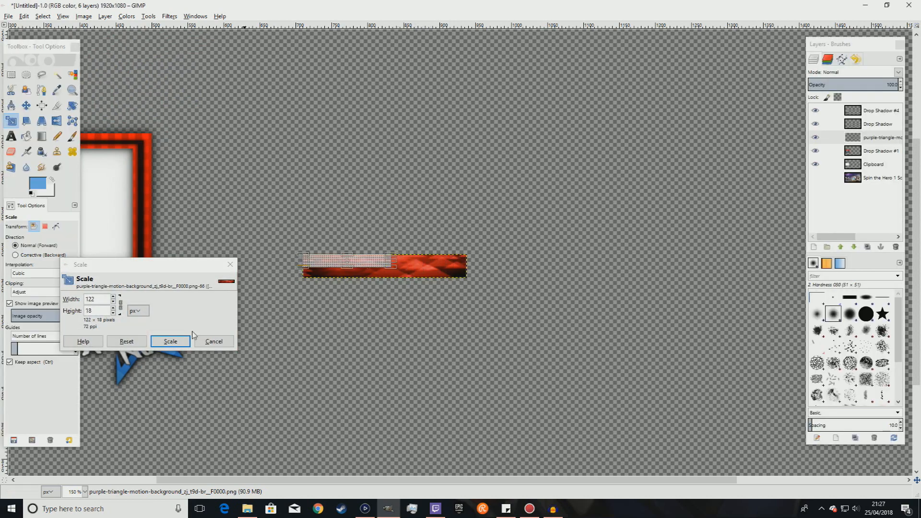
pyautogui.press('Return')
# Move the small red strip onto the frame's lower-right corner, beside the star logo
pyautogui.press('m')
pyautogui.moveTo(351, 262); pyautogui.dragTo(129, 296)
pyautogui.scroll(-1, 118, 338)
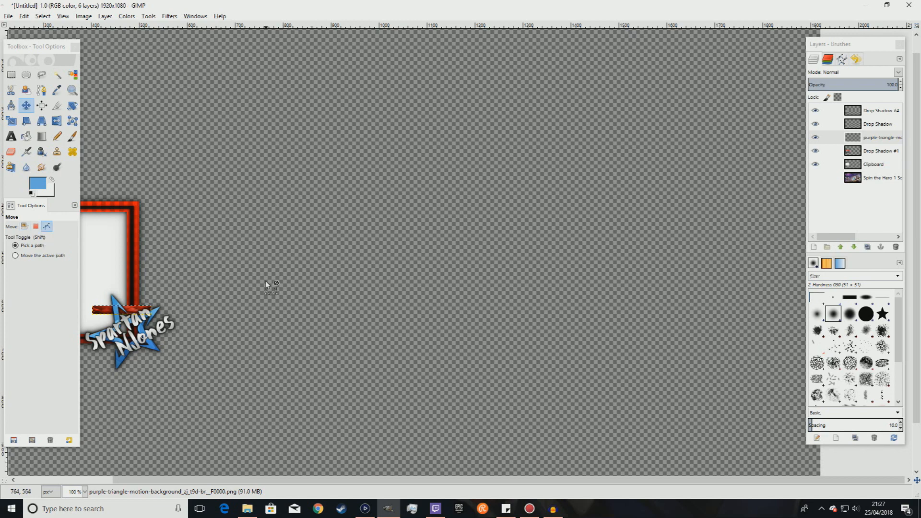
pyautogui.scroll(-1, 265, 281)
pyautogui.scroll(2, 245, 288)
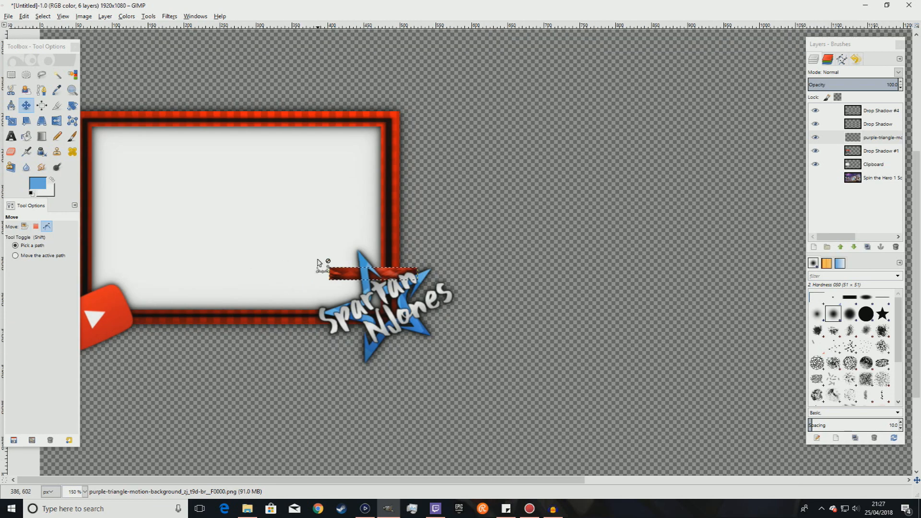
pyautogui.scroll(1, 319, 263)
pyautogui.moveTo(364, 283); pyautogui.dragTo(329, 306)
# Rotate the red strip by about -42.16 degrees so it runs diagonally beside the star logo
pyautogui.hotkey('shift', 'r')
pyautogui.click(335, 283)
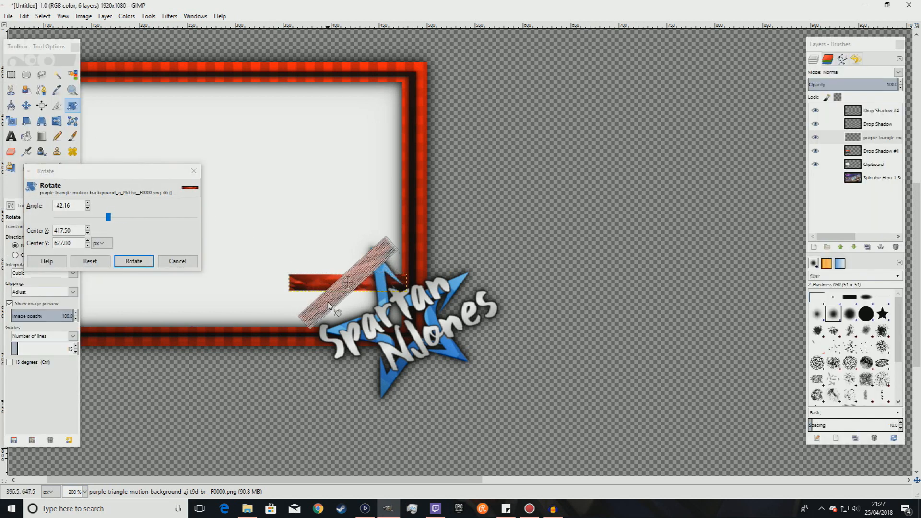
pyautogui.click(134, 261)
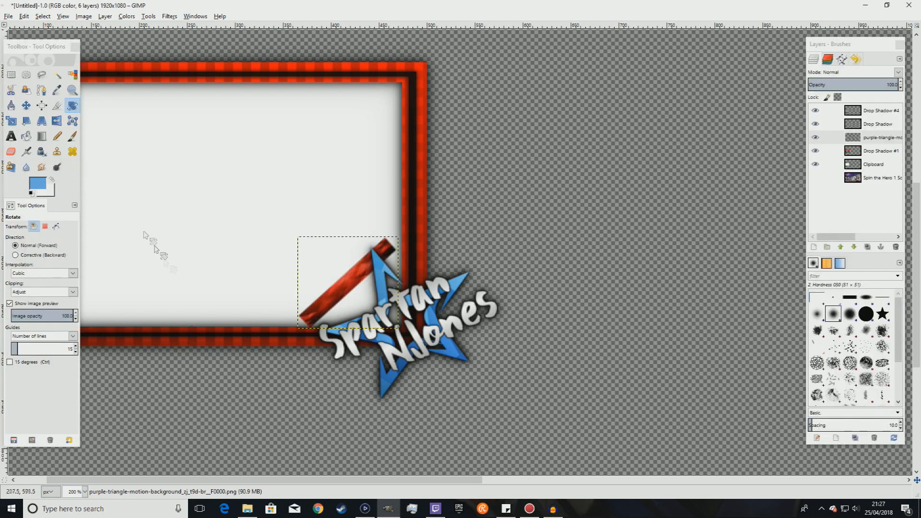
# Shift the diagonal strip across the frame's lower-right corner and place its layer below the Drop Shadow #1 layer
pyautogui.click(25, 106)
pyautogui.moveTo(346, 279); pyautogui.dragTo(367, 291)
pyautogui.moveTo(879, 139); pyautogui.dragTo(880, 155)
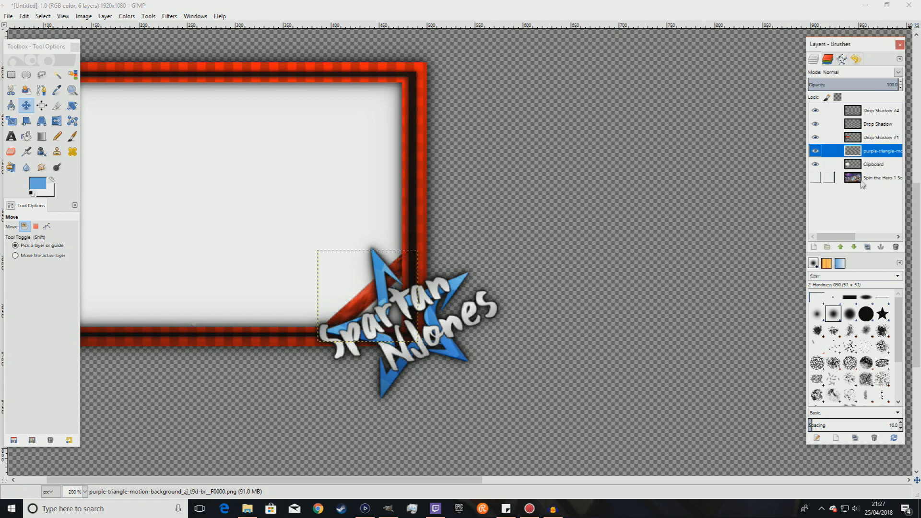
# Nudge the diagonal strip slightly toward the frame's lower-right corner with the white Clipboard layer temporarily hidden
pyautogui.press('-')
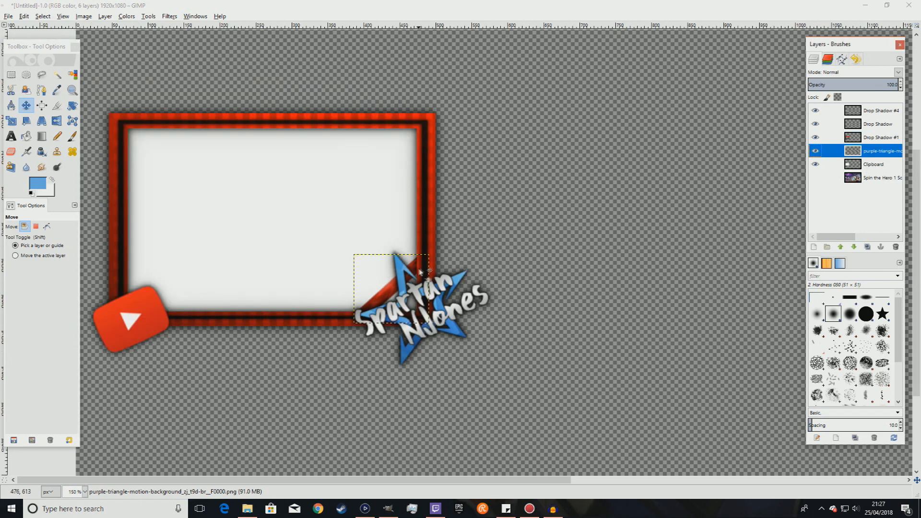
pyautogui.click(815, 165)
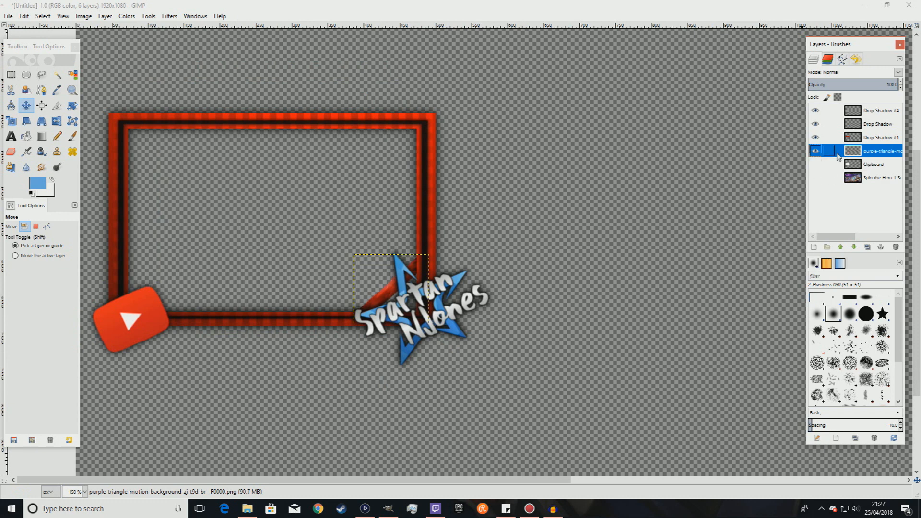
pyautogui.moveTo(391, 291); pyautogui.dragTo(394, 292)
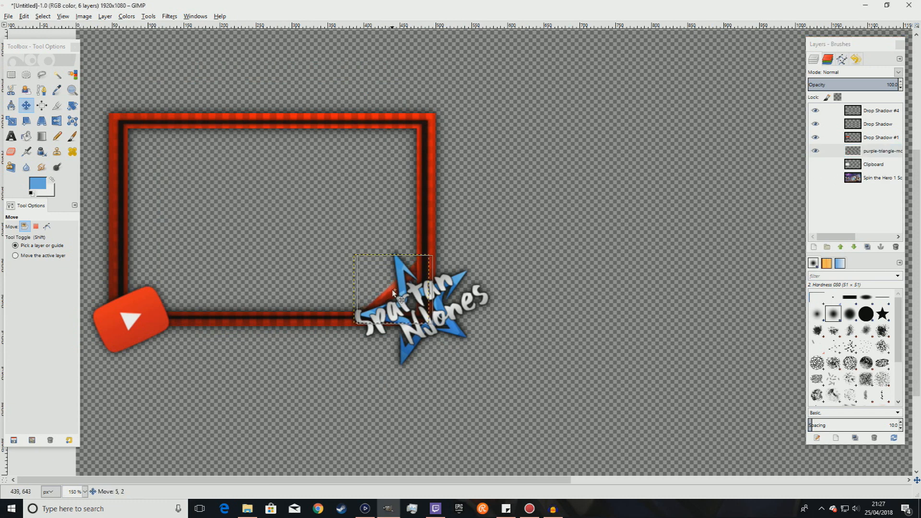
pyautogui.click(815, 164)
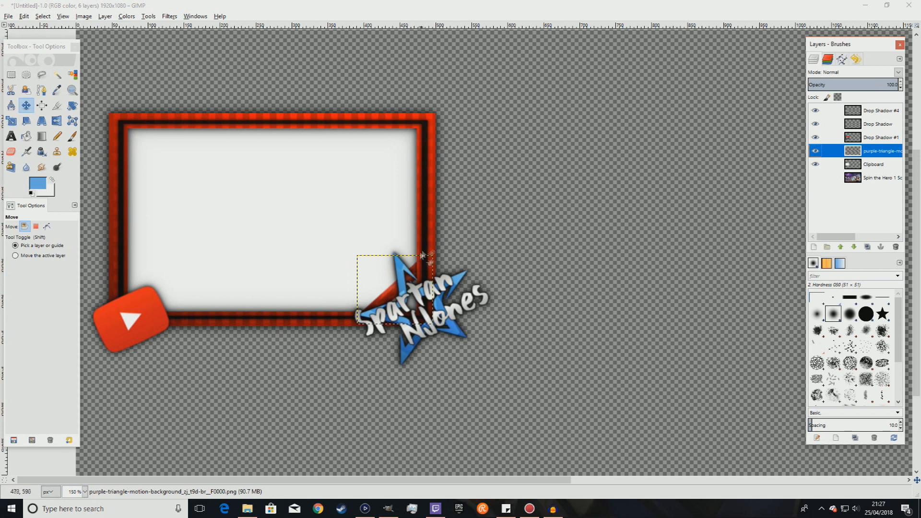
# Hide the white Clipboard layer and move the diagonal strip to the frame's upper-left corner
pyautogui.click(816, 164)
pyautogui.click(869, 165)
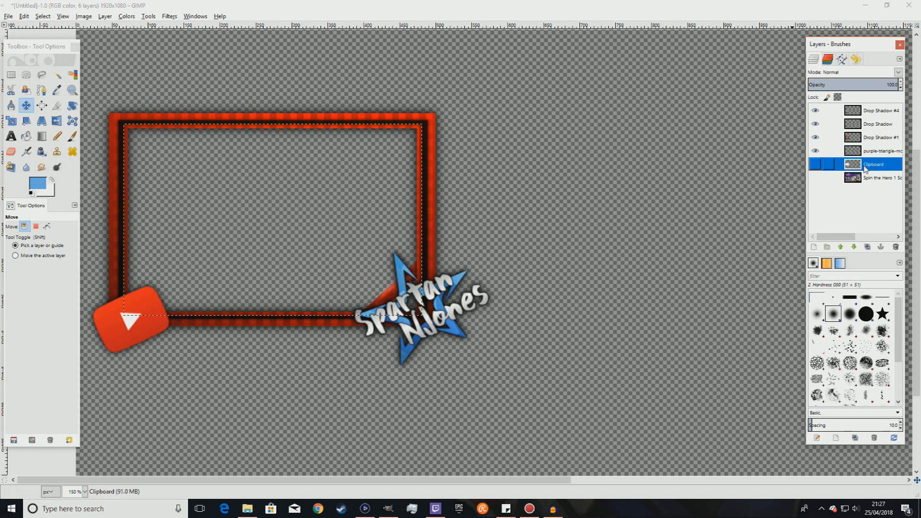
pyautogui.rightClick(863, 168)
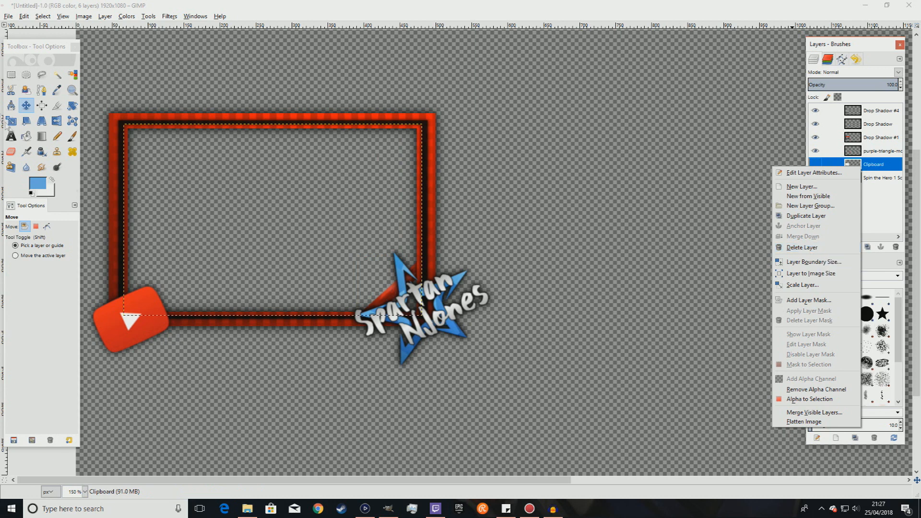
pyautogui.click(26, 106)
pyautogui.moveTo(390, 294); pyautogui.dragTo(136, 140)
pyautogui.hotkey('shift', 's')
pyautogui.click(152, 140)
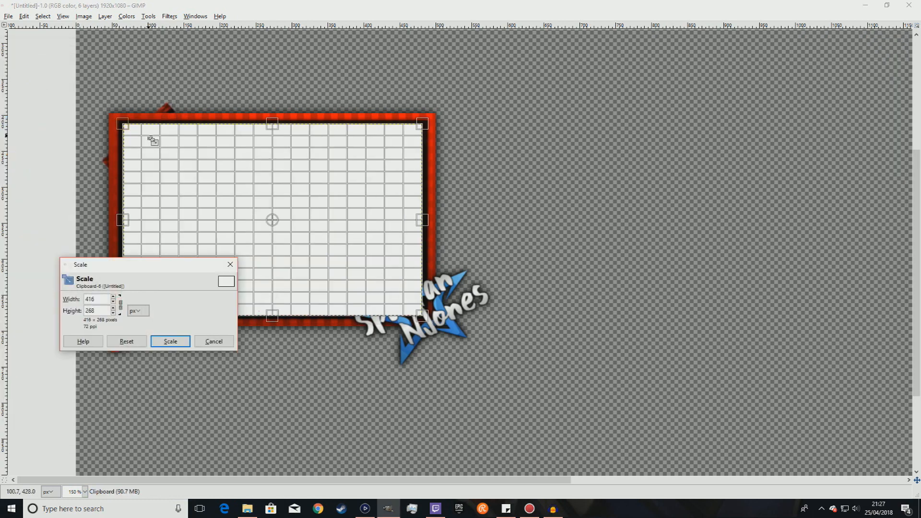
pyautogui.press('Tab')
pyautogui.click(224, 341)
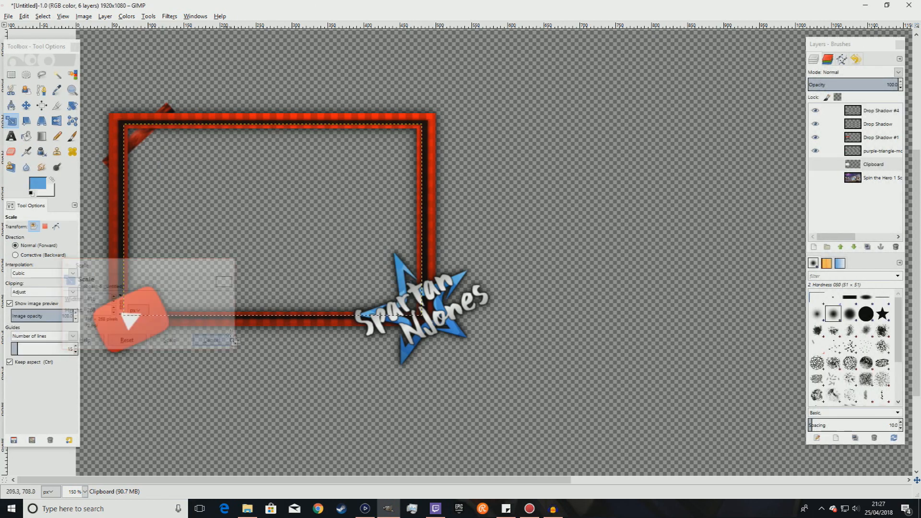
# Select the purple-triangle strip layer and scale it down proportionally to about 82 × 75 px
pyautogui.click(871, 151)
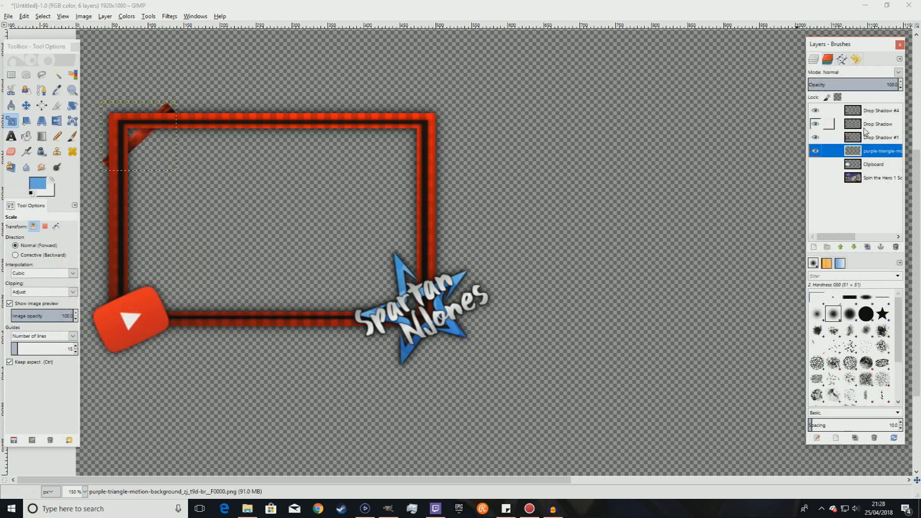
pyautogui.click(136, 137)
pyautogui.moveTo(166, 117); pyautogui.dragTo(145, 131)
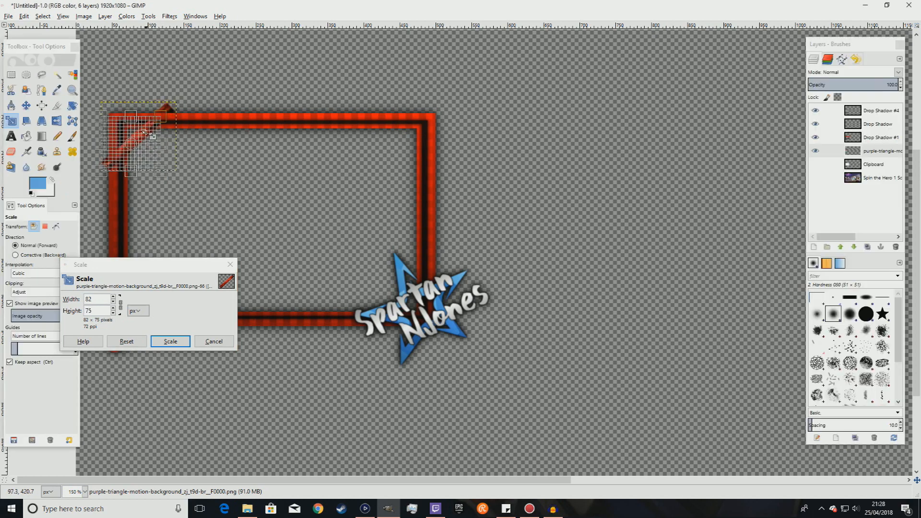
pyautogui.click(171, 341)
# Move the scaled strip so it fits diagonally inside the frame's upper-left corner
pyautogui.press('m')
pyautogui.moveTo(138, 142); pyautogui.dragTo(144, 139)
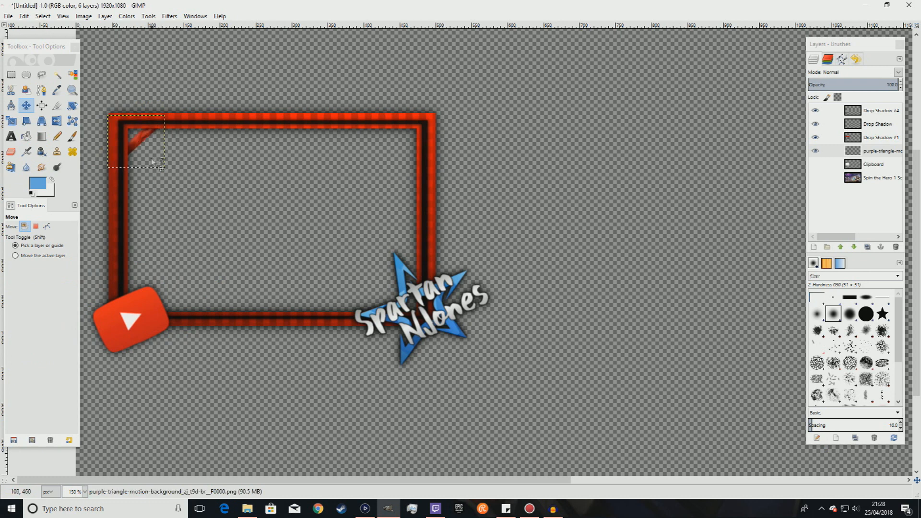
pyautogui.click(815, 164)
pyautogui.click(816, 164)
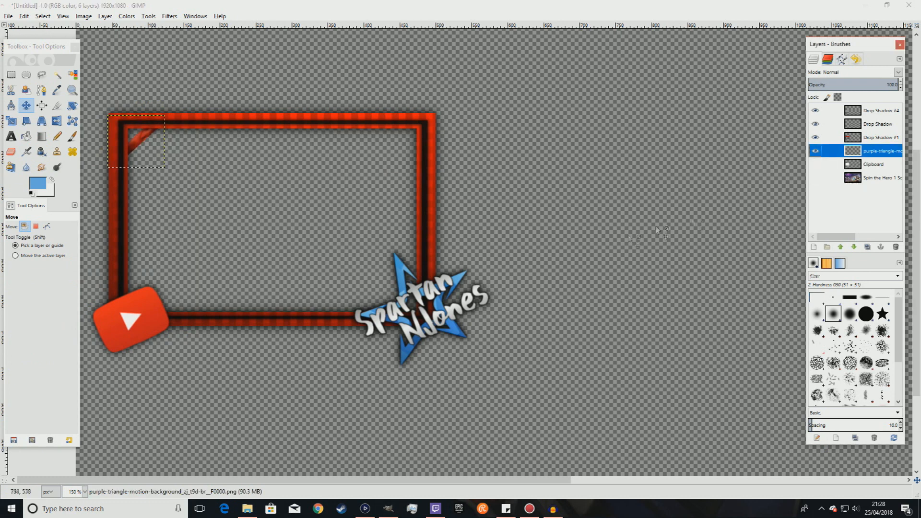
# Delete the Clipboard layer and the Spin the Hero 1 Screenshot layer
pyautogui.click(869, 166)
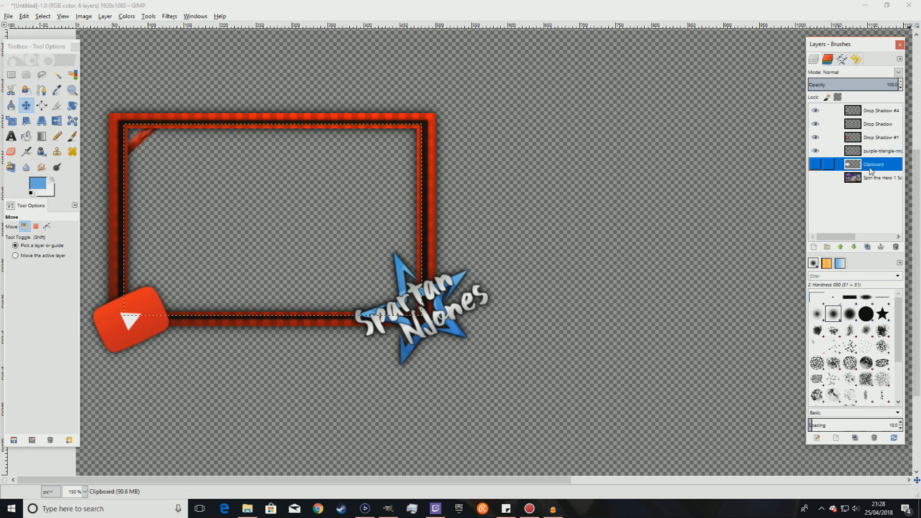
pyautogui.click(878, 180)
pyautogui.rightClick(874, 165)
pyautogui.click(830, 253)
pyautogui.rightClick(854, 166)
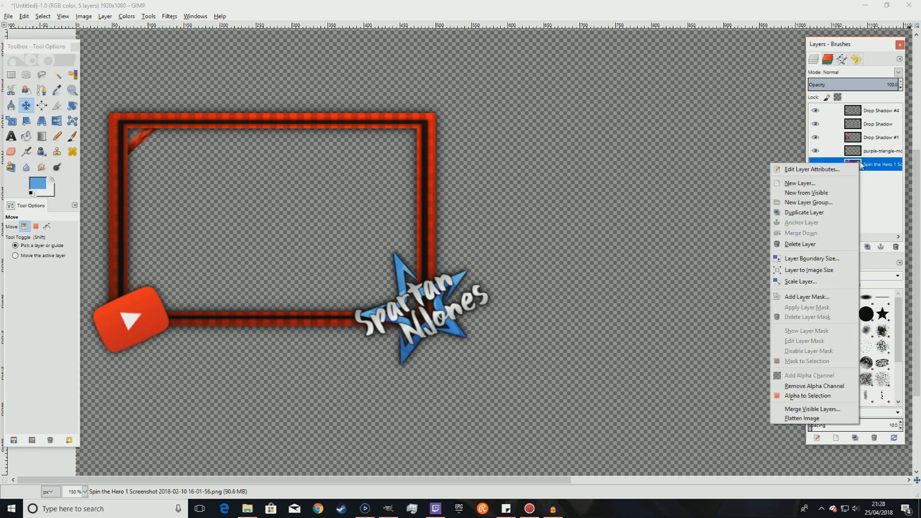
pyautogui.click(817, 249)
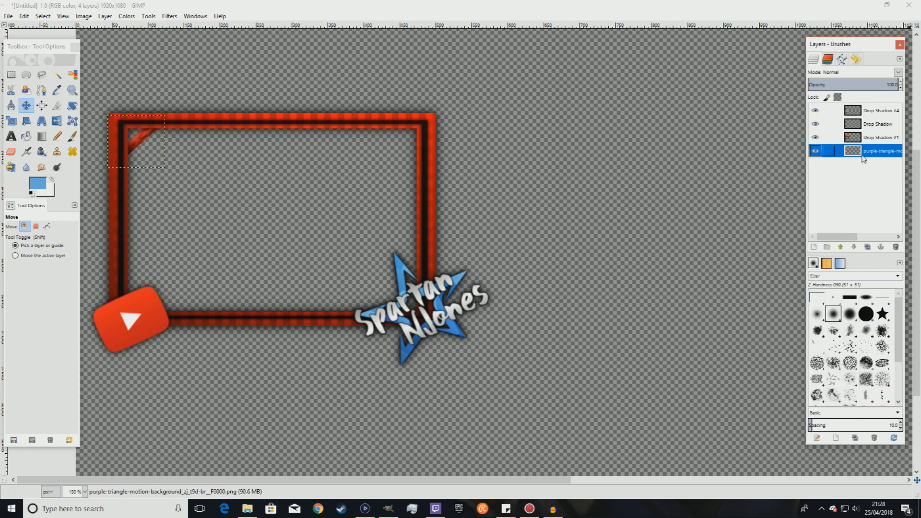
pyautogui.scroll(-1, 344, 220)
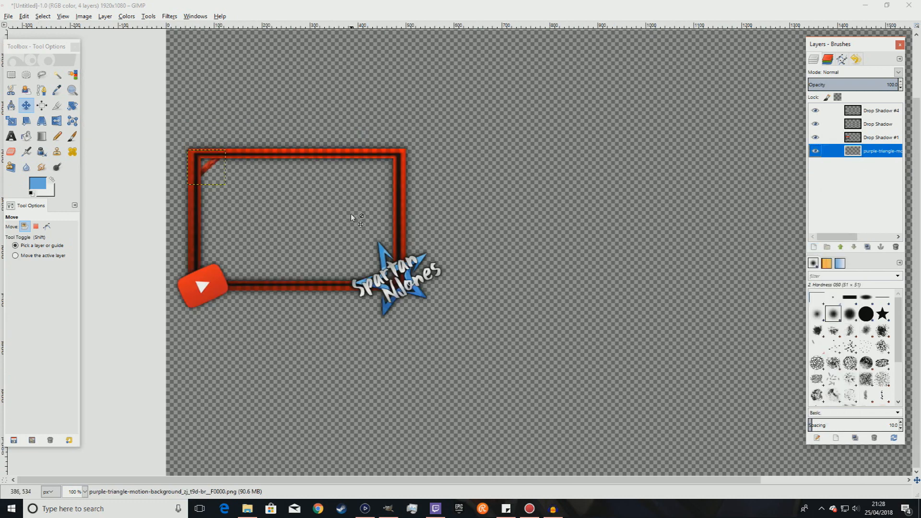
pyautogui.scroll(-1, 350, 214)
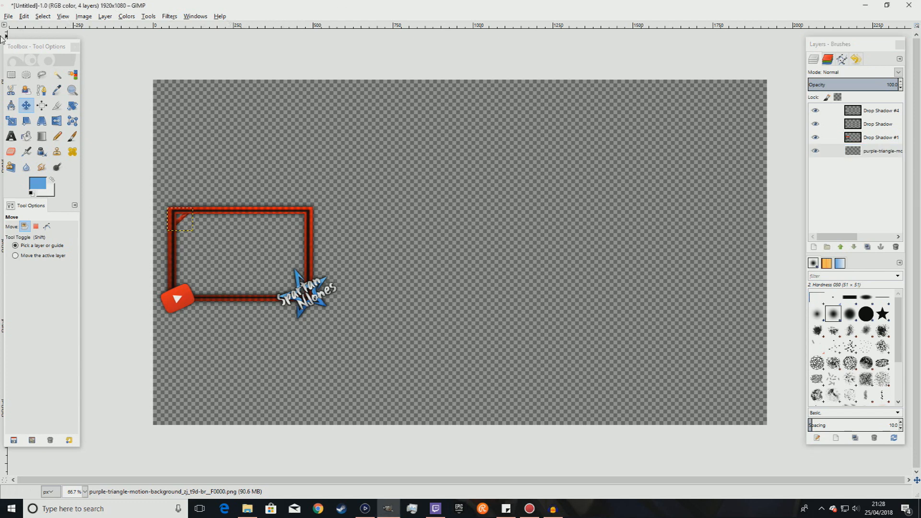
pyautogui.click(9, 16)
pyautogui.click(26, 102)
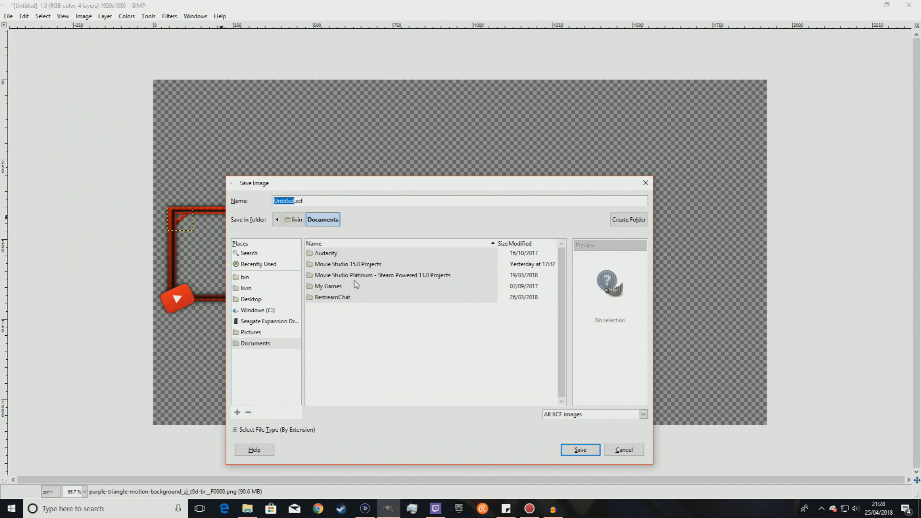
pyautogui.click(646, 183)
# Save the project as sfds.xcf in the Pictures folder
pyautogui.click(8, 16)
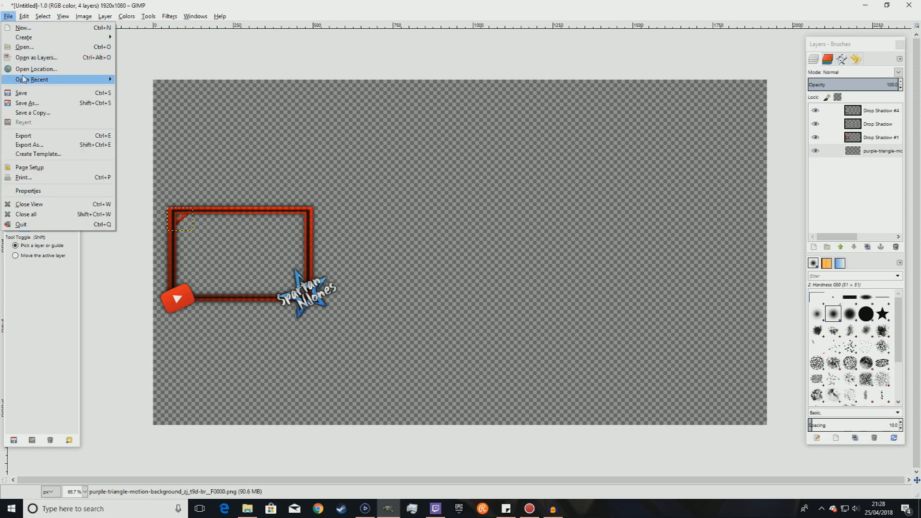
pyautogui.click(26, 102)
pyautogui.press('BackSpace')
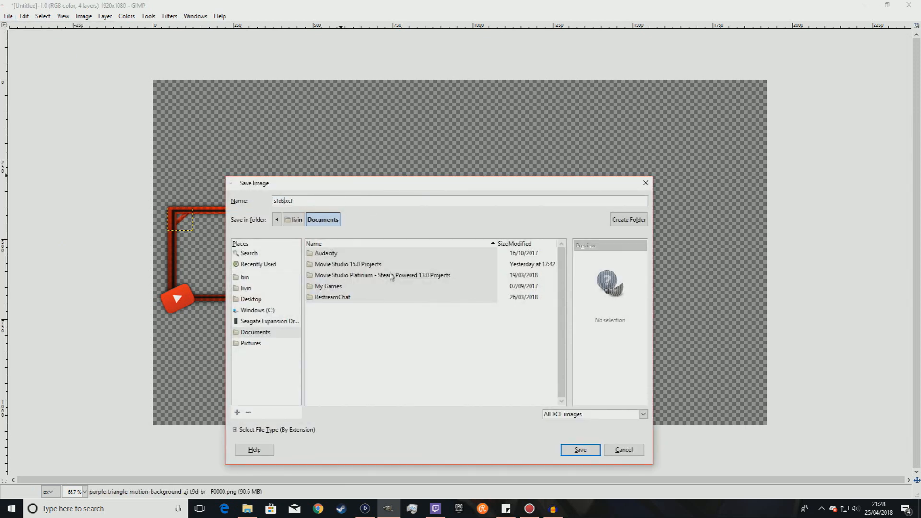
pyautogui.click(258, 341)
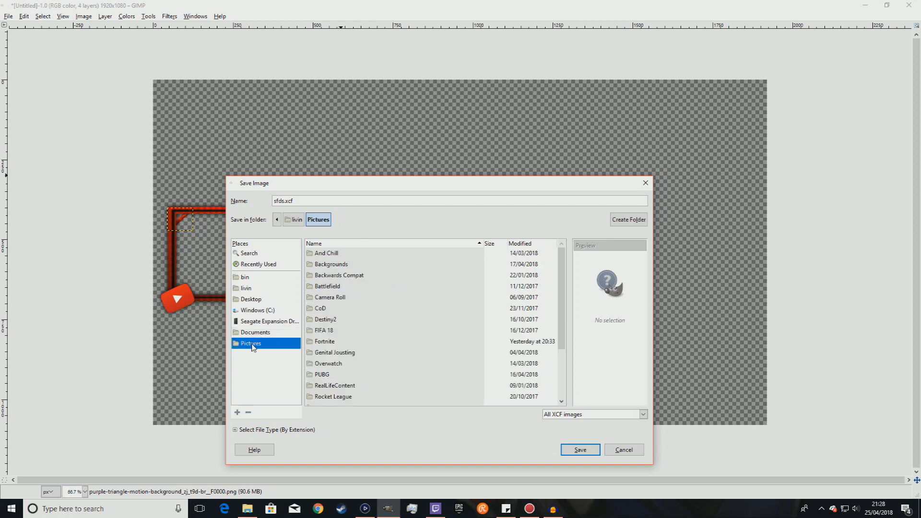
pyautogui.click(581, 450)
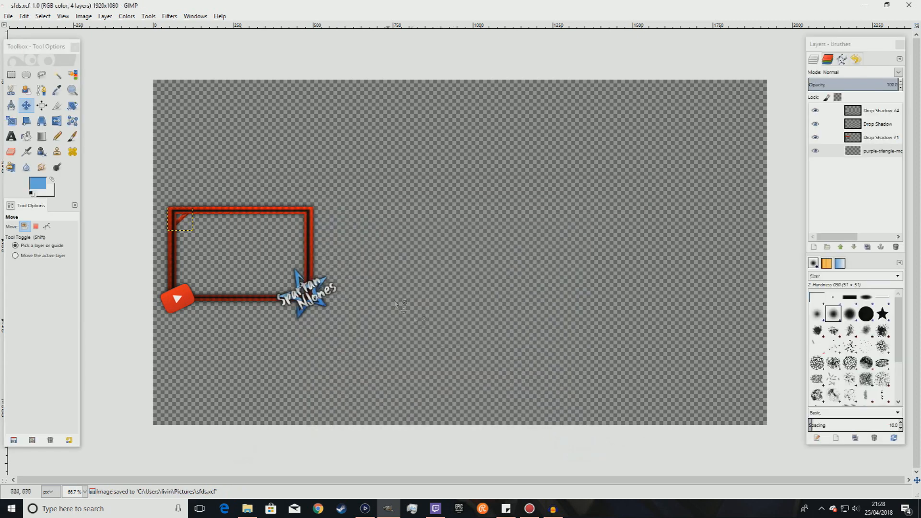
# Export the overlay as sfds.png to the Pictures folder, keeping the offered PNG options
pyautogui.click(9, 17)
pyautogui.click(41, 144)
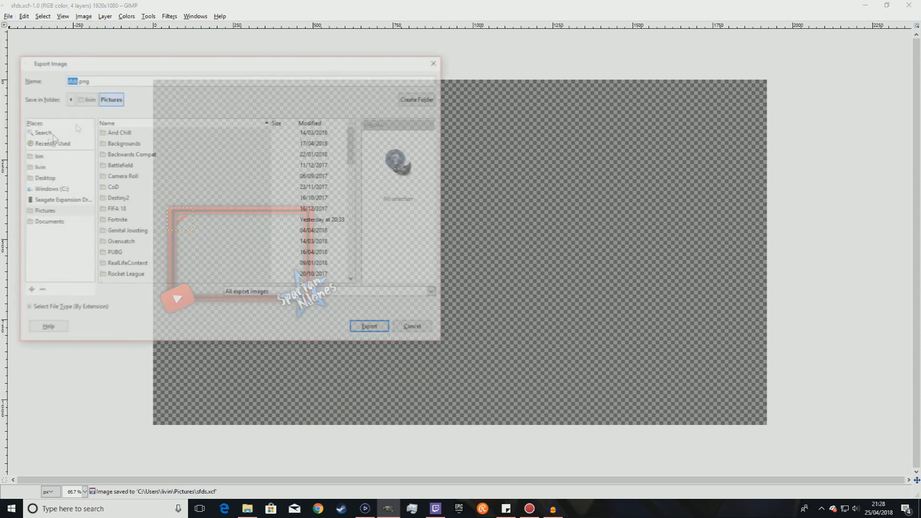
pyautogui.click(124, 77)
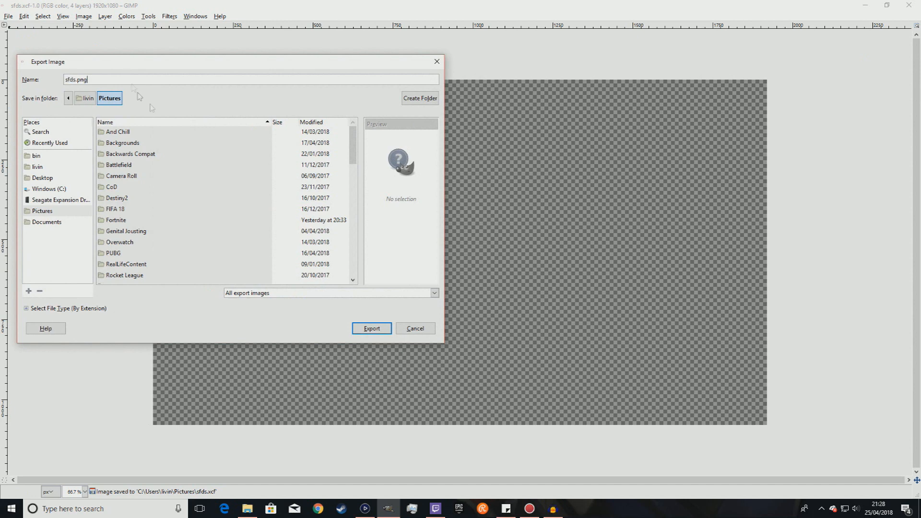
pyautogui.click(375, 330)
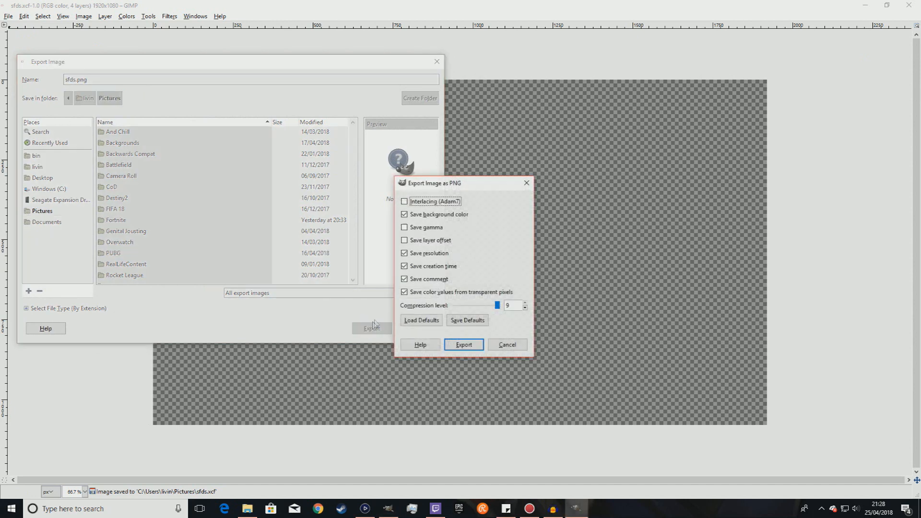
pyautogui.click(462, 349)
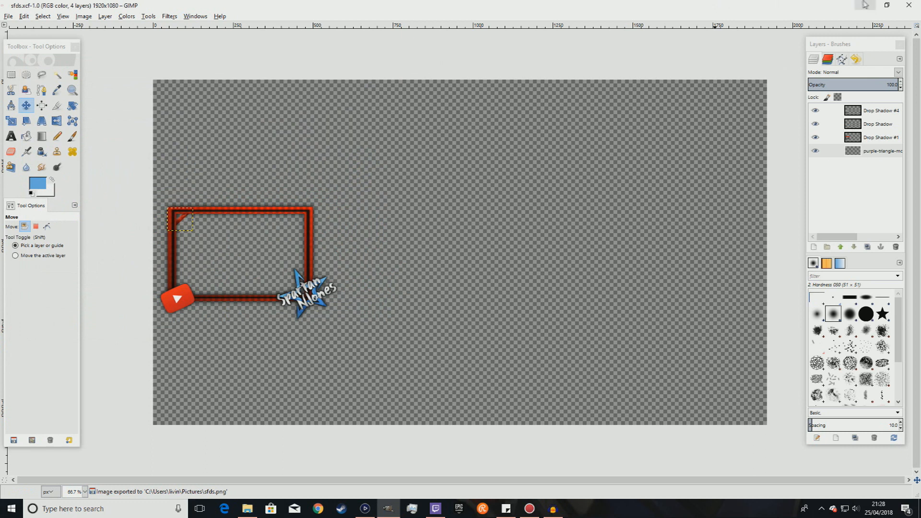
# Close the overlay image and switch to File Explorer, selecting the "800 subs and livestreaming update" picture in the Backgrounds folder
pyautogui.click(914, 6)
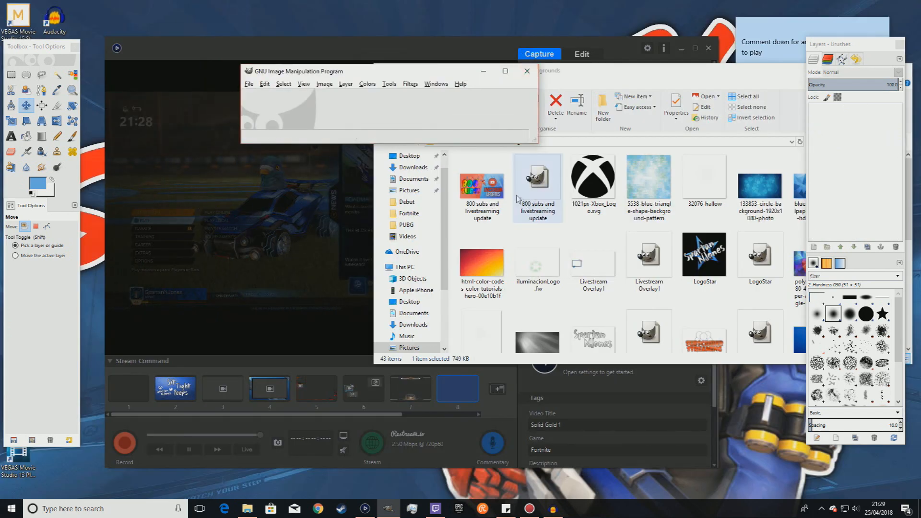
pyautogui.click(495, 214)
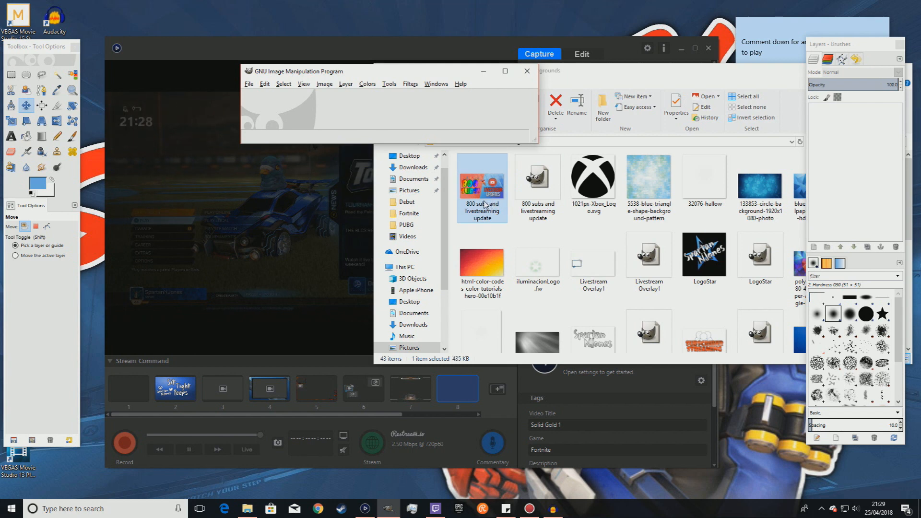
pyautogui.click(485, 204)
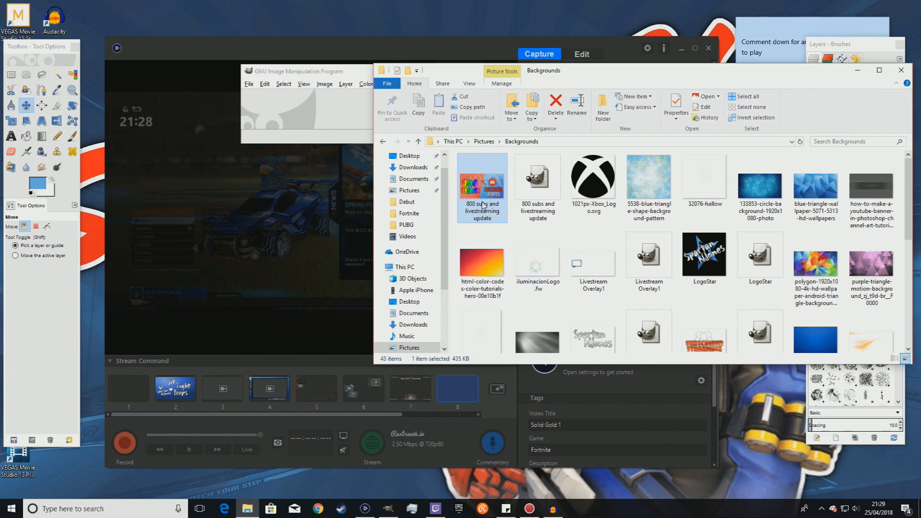
# Switch from the Backgrounds folder to Game Capture HD
pyautogui.press('i')
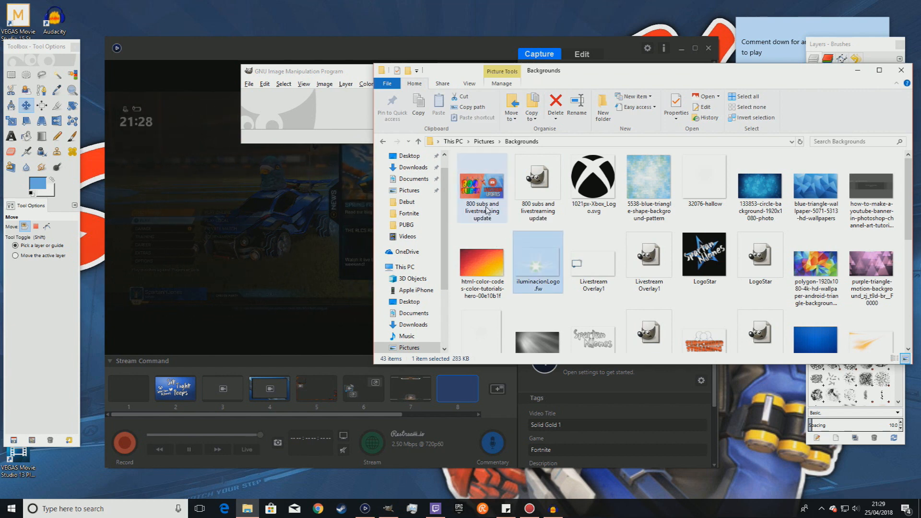
pyautogui.click(487, 210)
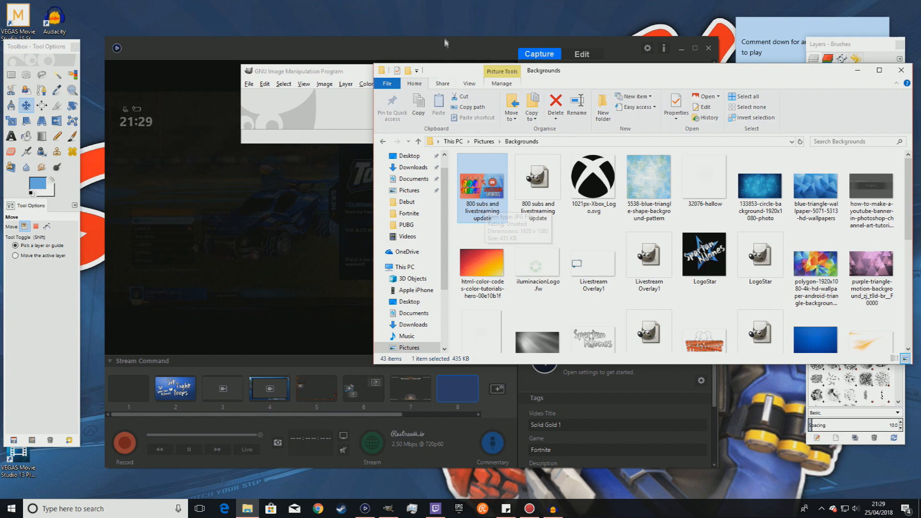
pyautogui.click(347, 72)
pyautogui.click(530, 71)
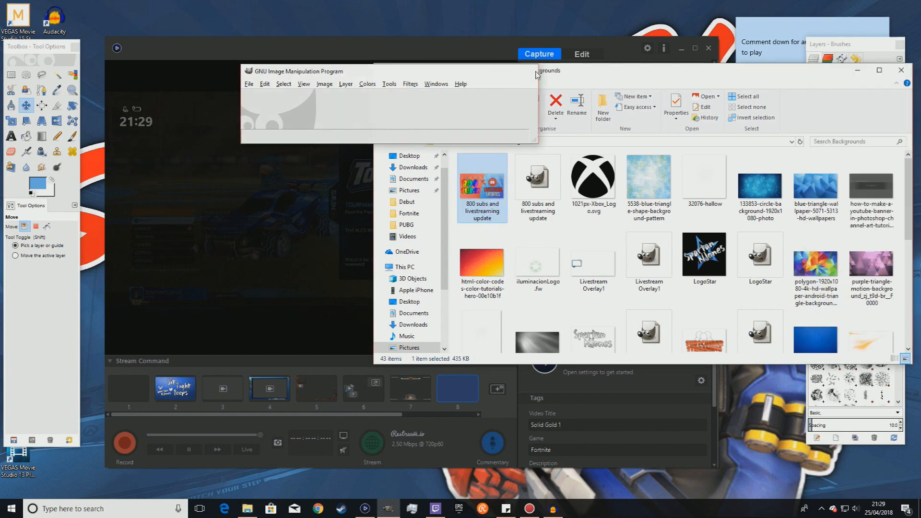
pyautogui.click(454, 50)
pyautogui.click(742, 80)
pyautogui.click(858, 71)
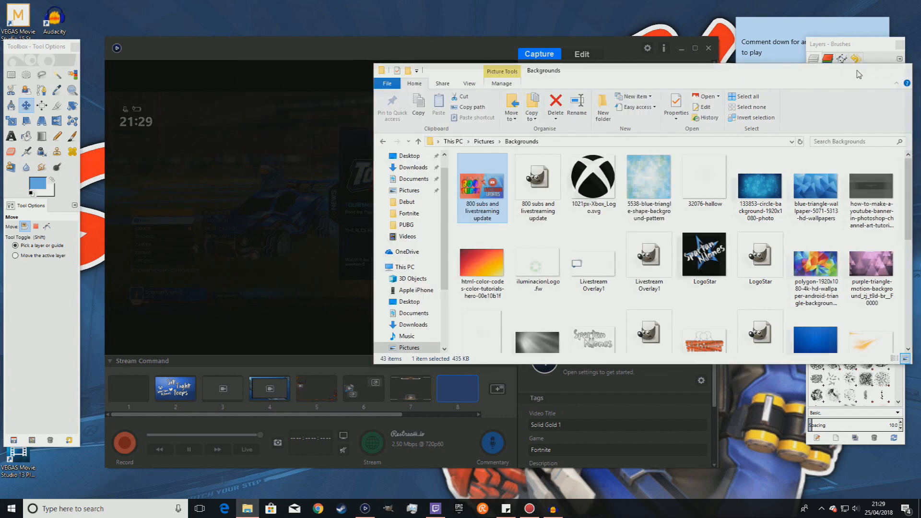
pyautogui.click(480, 47)
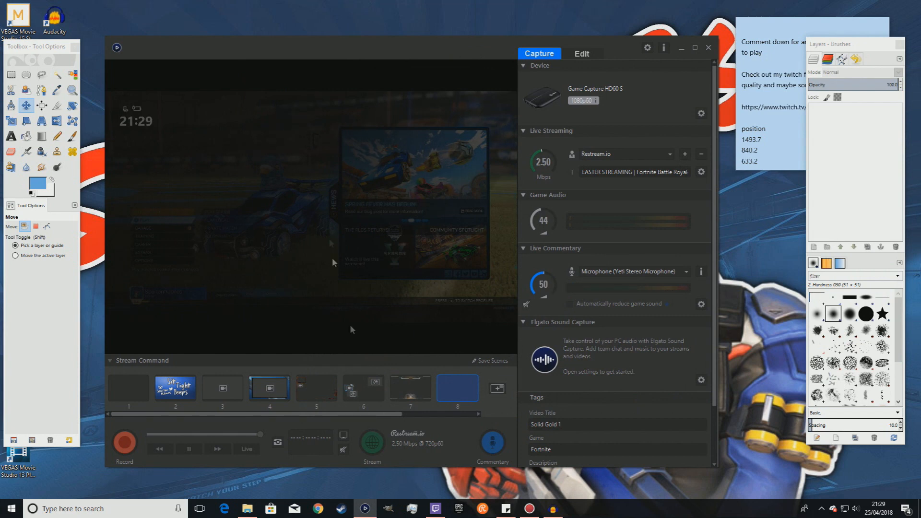
# Add sfds.png from the Pictures folder as an image in scene 8 and position it to fill the whole preview
pyautogui.click(498, 388)
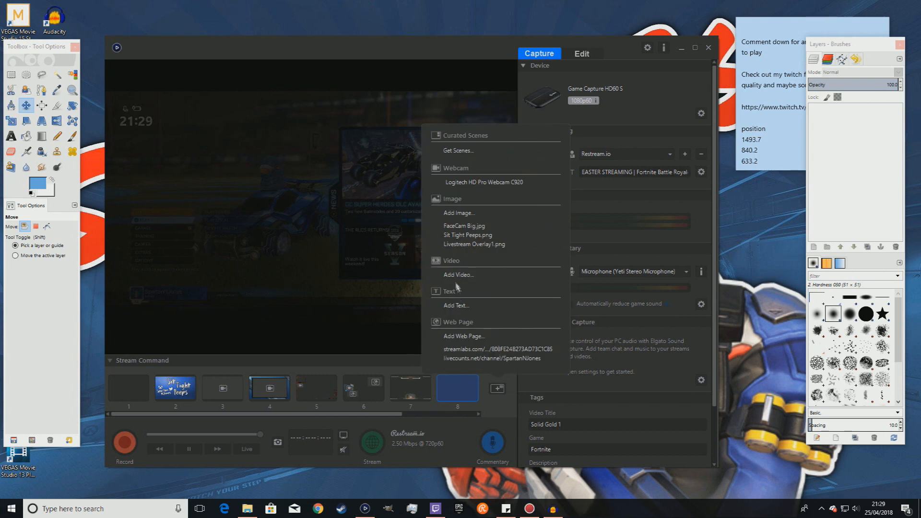
pyautogui.click(458, 214)
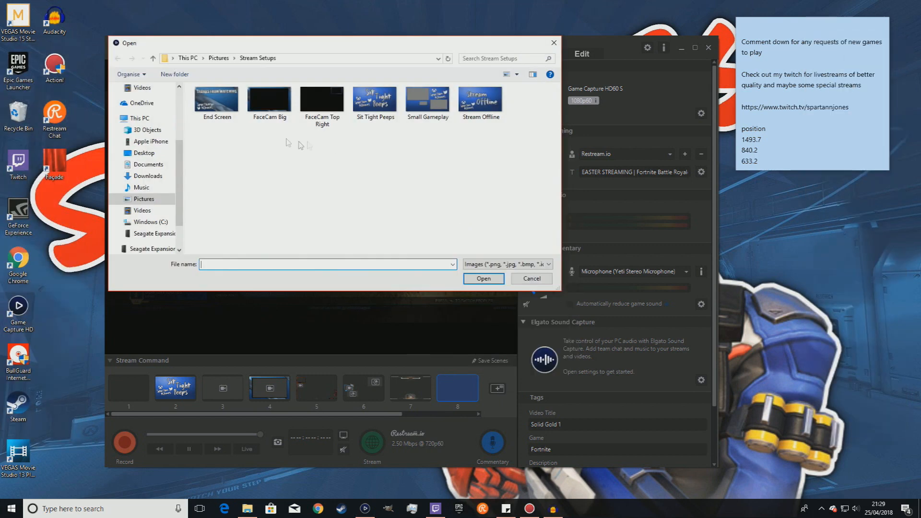
pyautogui.click(219, 58)
pyautogui.scroll(-3, 335, 204)
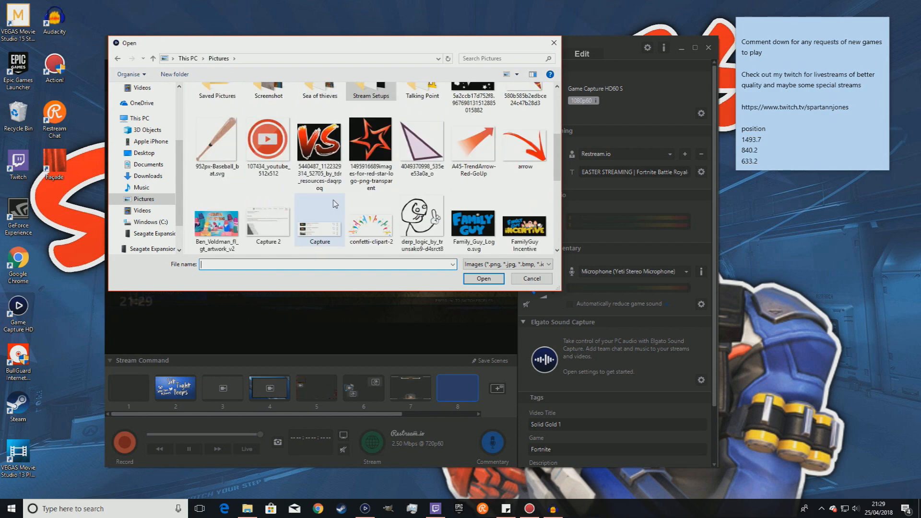
pyautogui.scroll(-1, 334, 204)
pyautogui.scroll(-4, 335, 204)
pyautogui.click(370, 167)
pyautogui.click(482, 278)
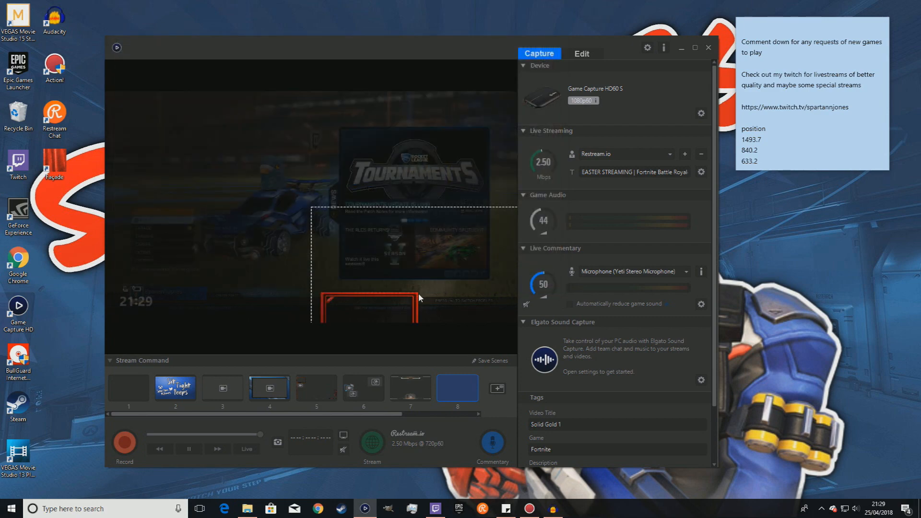
pyautogui.moveTo(375, 302); pyautogui.dragTo(174, 184)
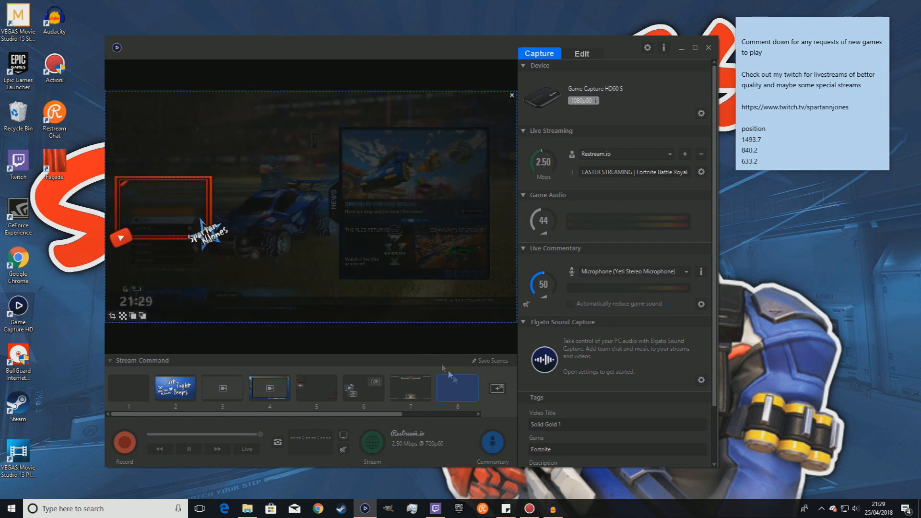
# Add the Logitech HD Pro Webcam C920 to scene 8, align it with the red frame's upper-left corner and scale it to the frame's height
pyautogui.click(502, 389)
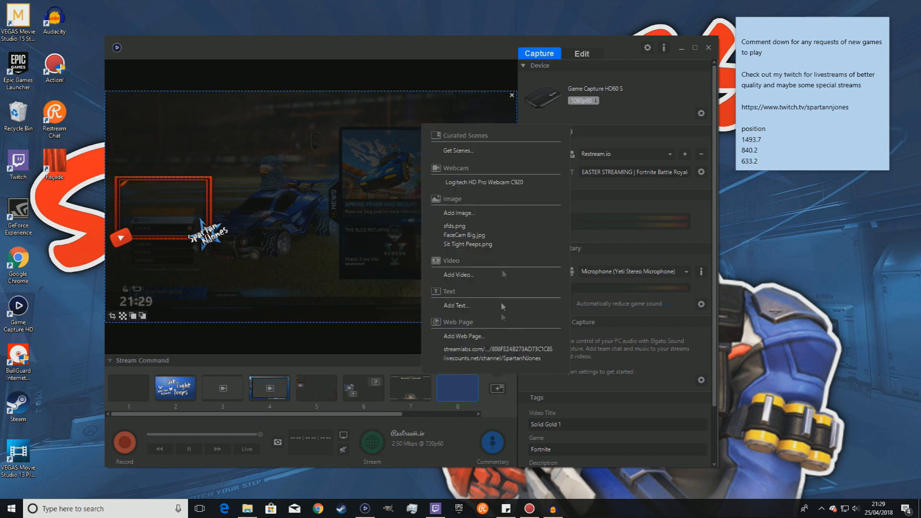
pyautogui.click(485, 183)
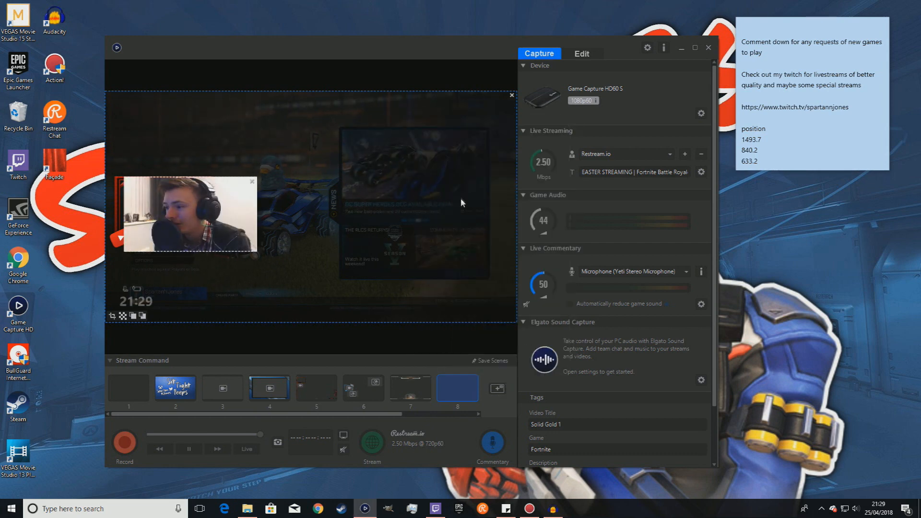
pyautogui.moveTo(193, 219); pyautogui.dragTo(188, 223)
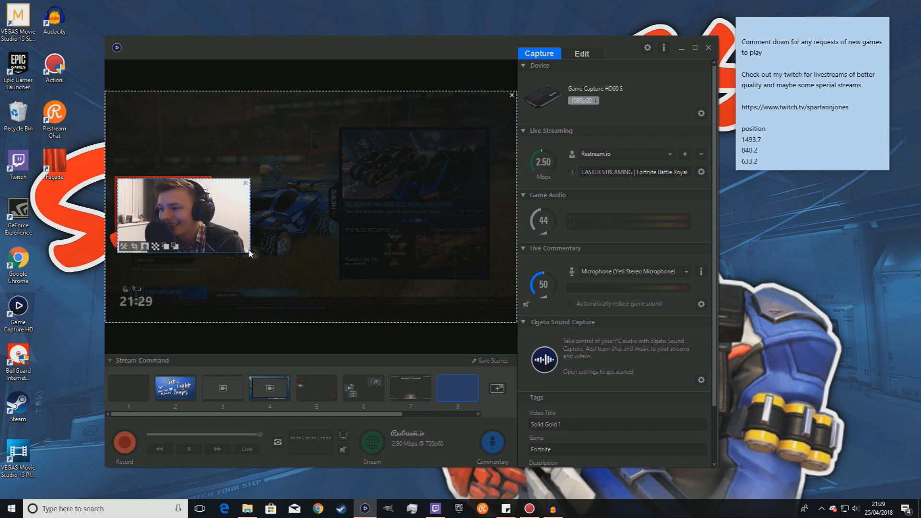
pyautogui.moveTo(251, 253); pyautogui.dragTo(208, 229)
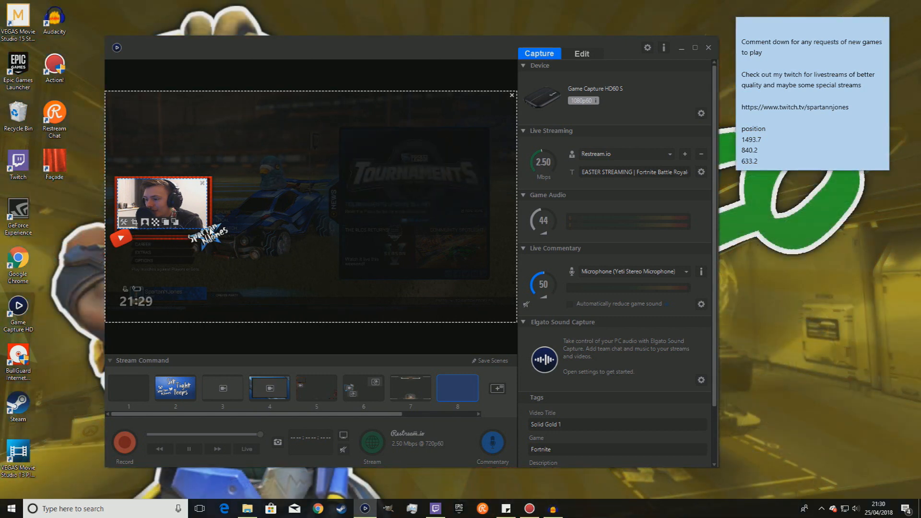
pyautogui.moveTo(204, 225); pyautogui.dragTo(212, 235)
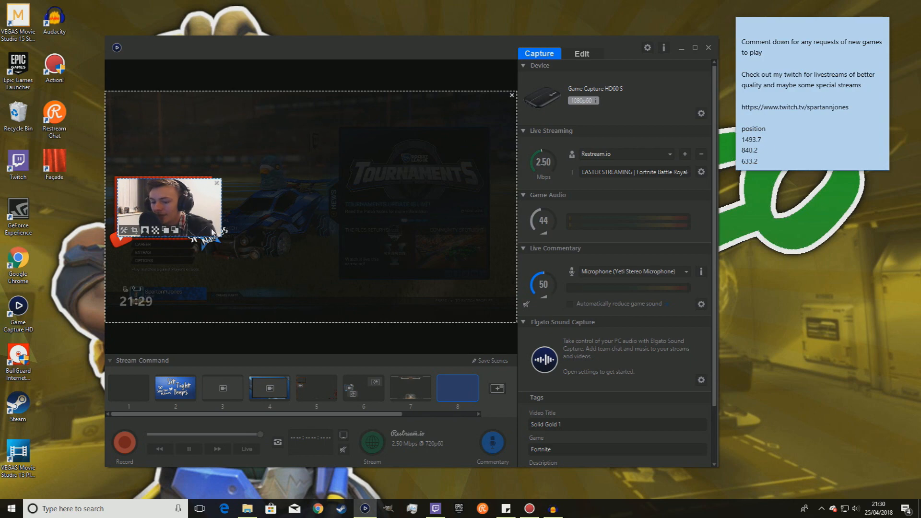
# Maximize the window, crop the webcam's right edge to the red frame, and fine-tune its size and position
pyautogui.moveTo(357, 53); pyautogui.dragTo(380, 66)
pyautogui.click(706, 56)
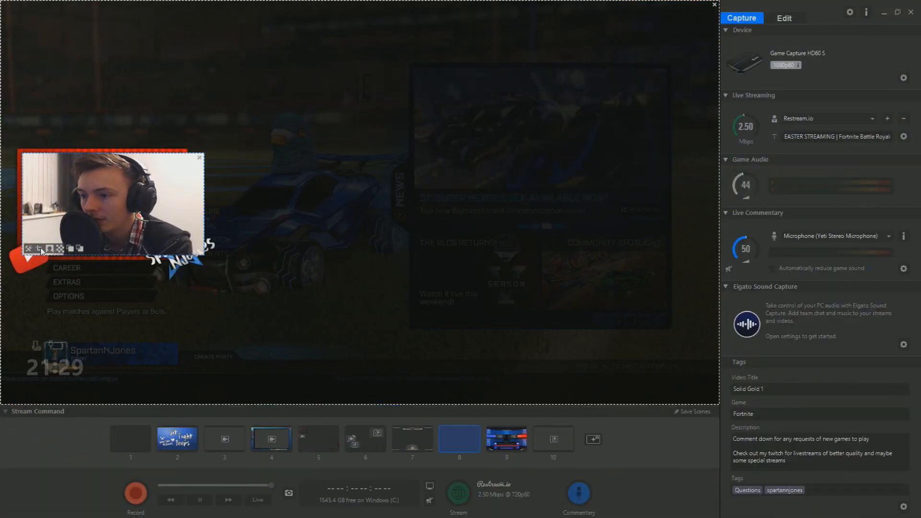
pyautogui.moveTo(200, 211); pyautogui.dragTo(177, 212)
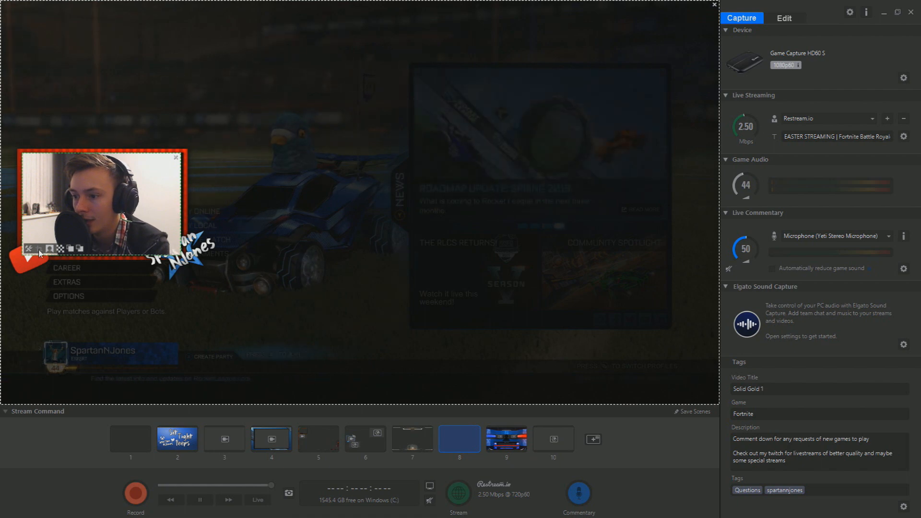
pyautogui.moveTo(179, 255); pyautogui.dragTo(182, 256)
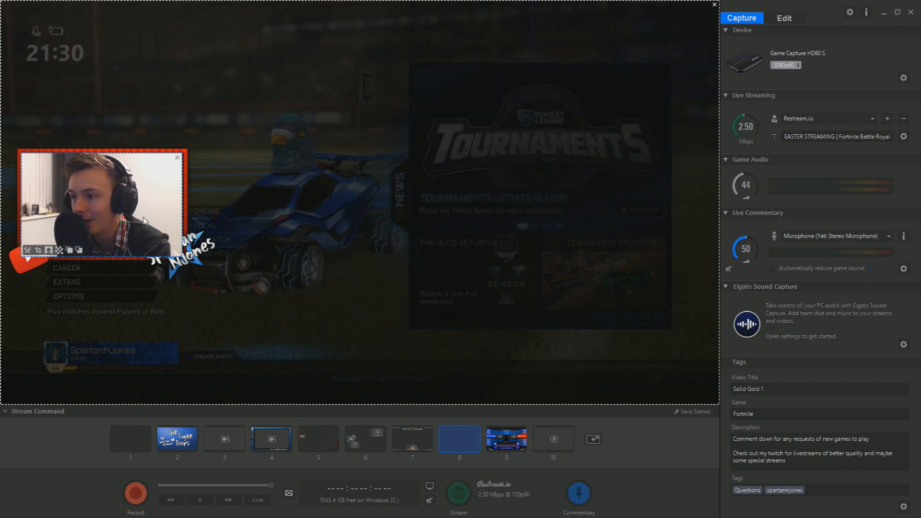
pyautogui.moveTo(144, 220); pyautogui.dragTo(146, 221)
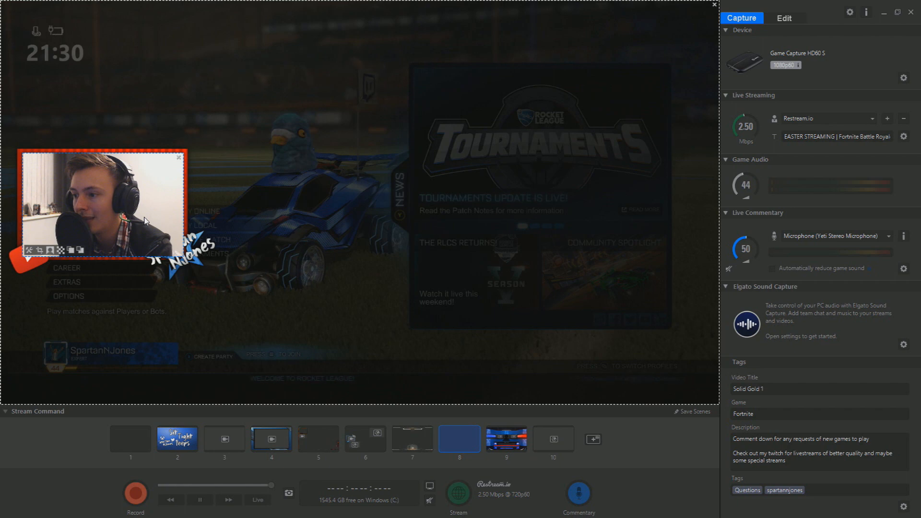
# Send the webcam behind the red frame overlay and save the scene
pyautogui.click(80, 250)
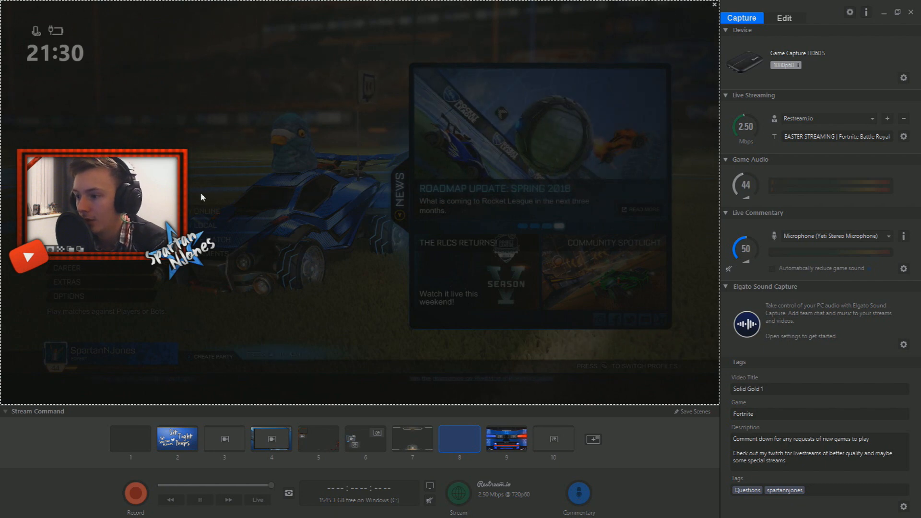
pyautogui.click(186, 195)
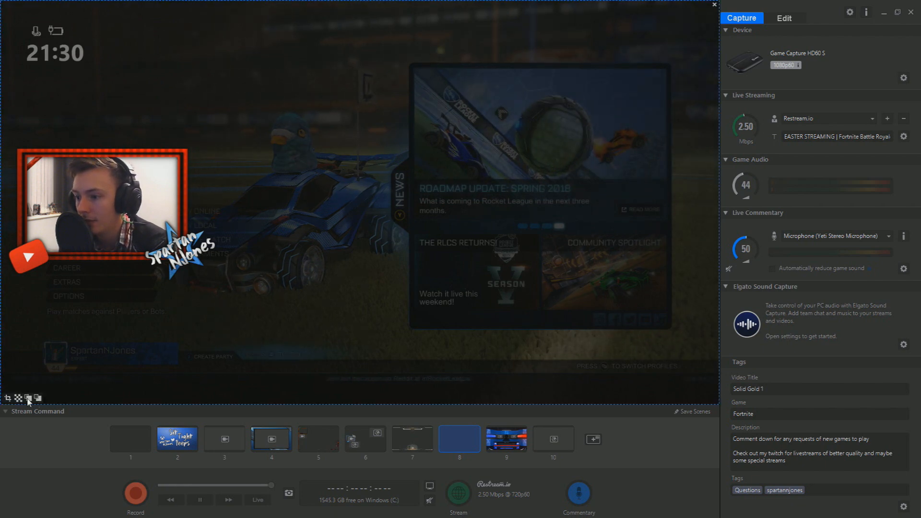
pyautogui.click(687, 411)
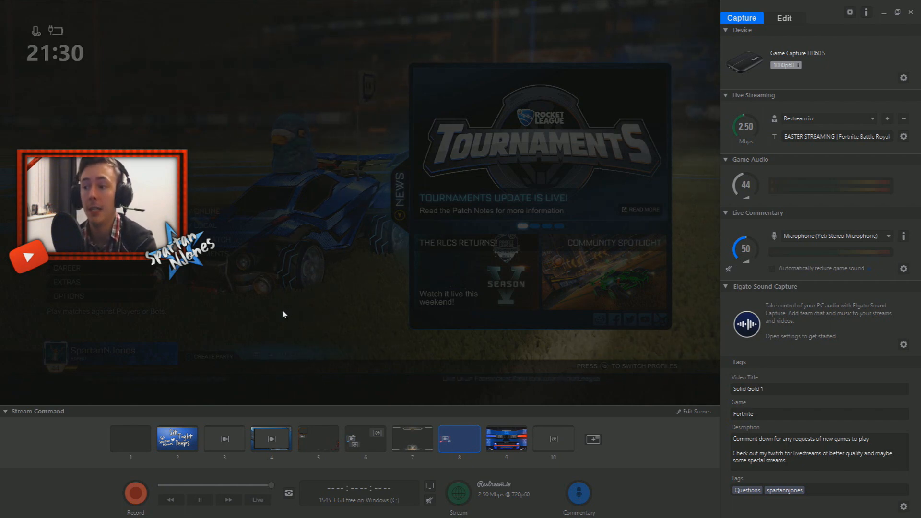
# Compare scene 6, including its full-screen preview, with the new overlay in scene 8
pyautogui.click(357, 439)
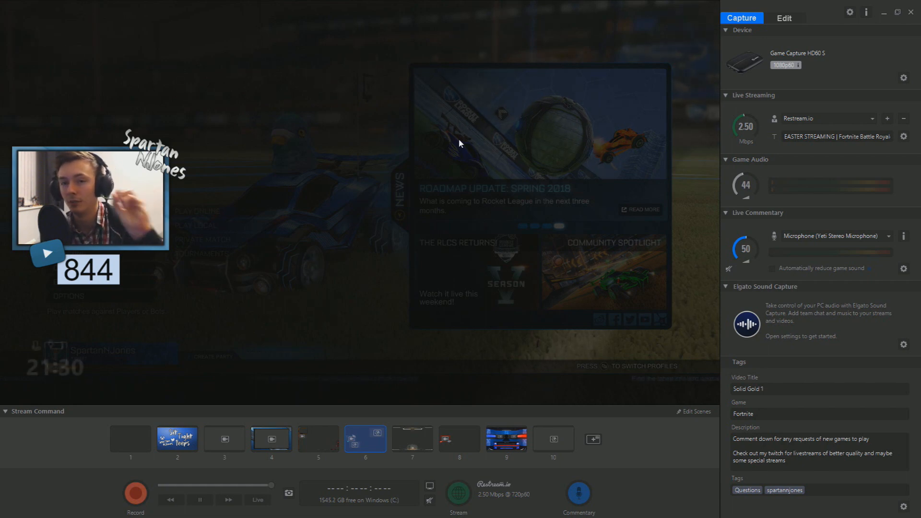
pyautogui.doubleClick(459, 140)
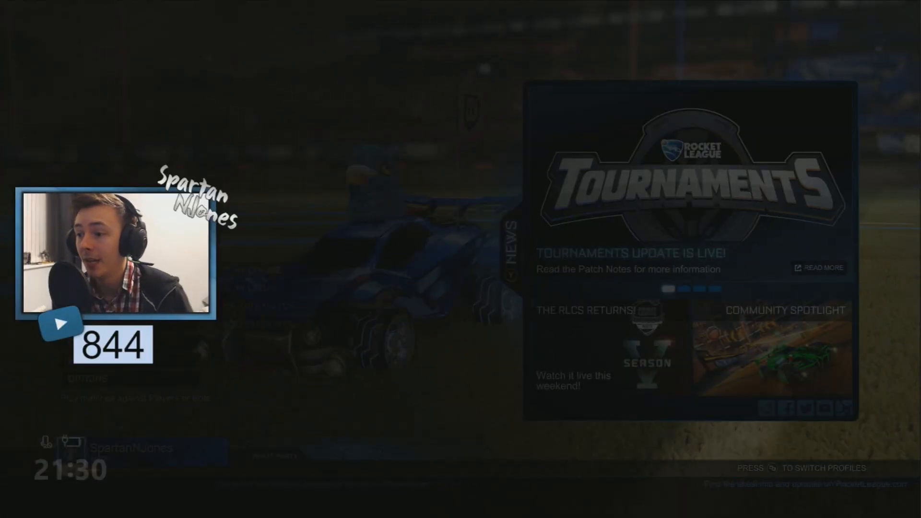
pyautogui.doubleClick(459, 139)
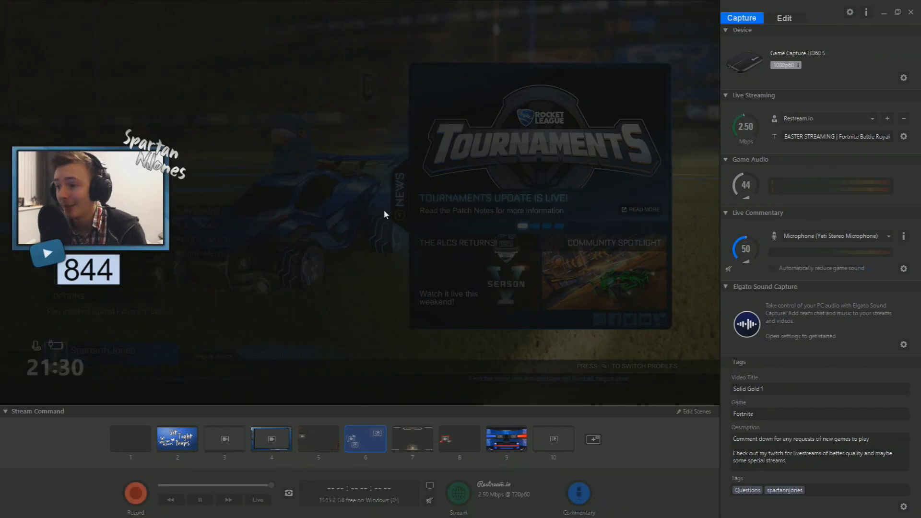
pyautogui.click(459, 439)
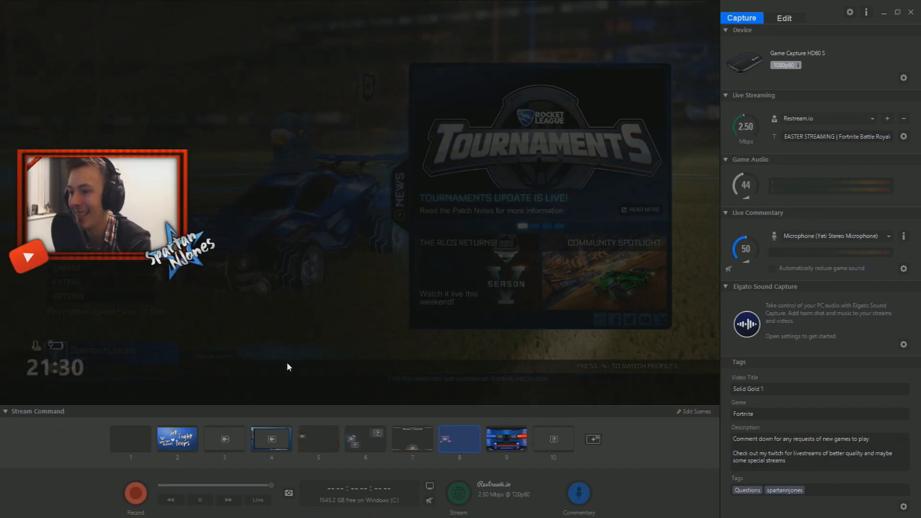
pyautogui.click(370, 441)
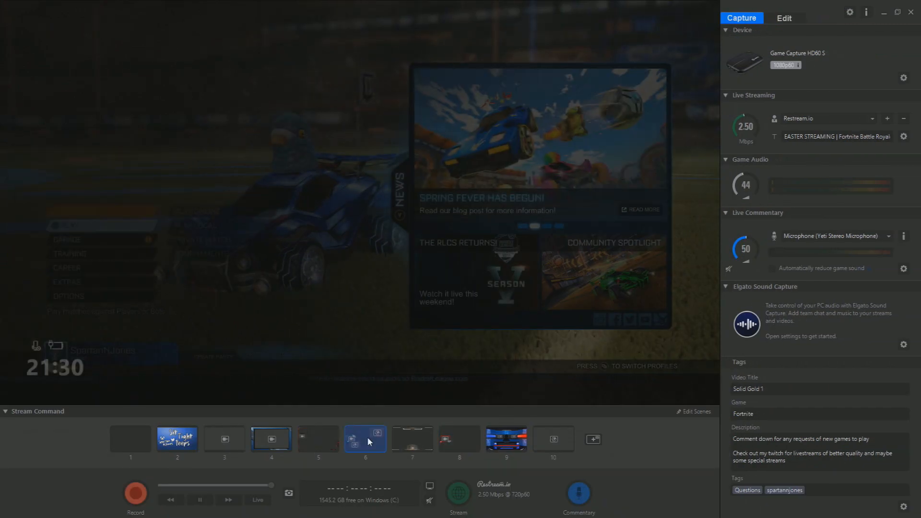
pyautogui.click(465, 440)
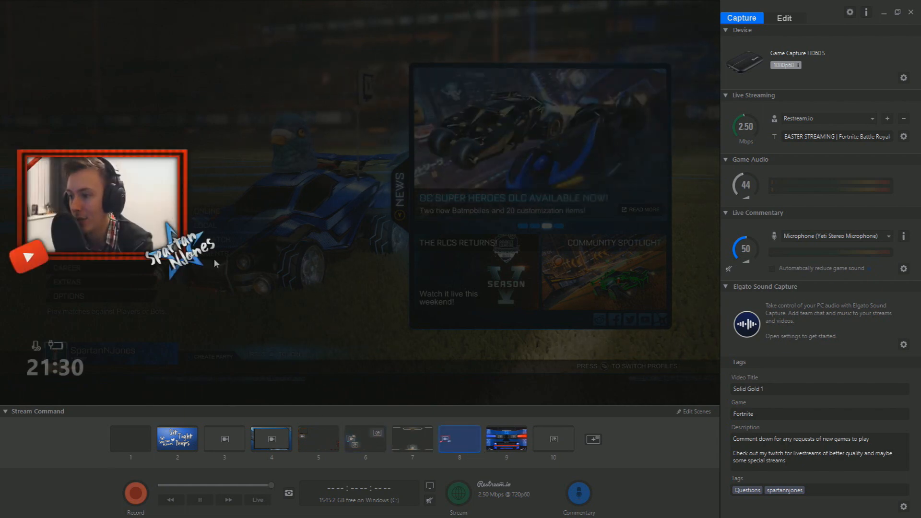
# Reopen scene 8 for editing, send the overlay image behind the webcam and select the webcam
pyautogui.click(697, 413)
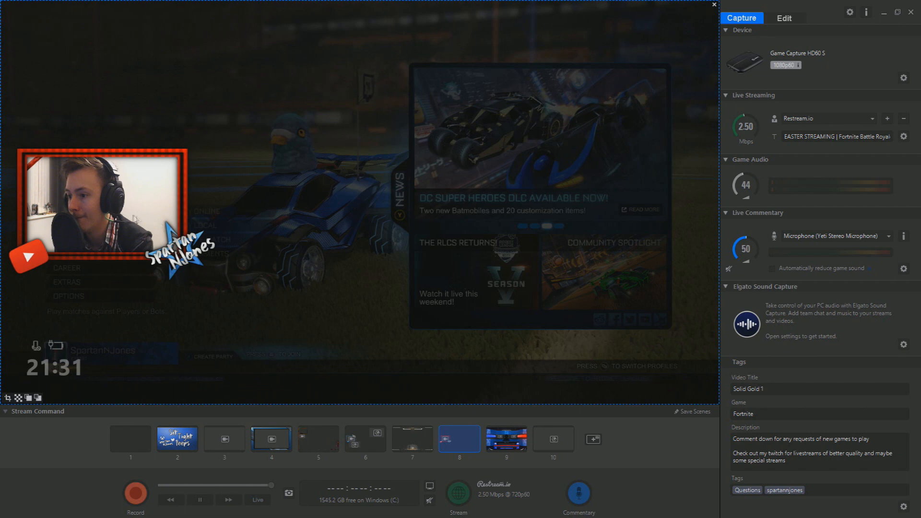
pyautogui.click(37, 398)
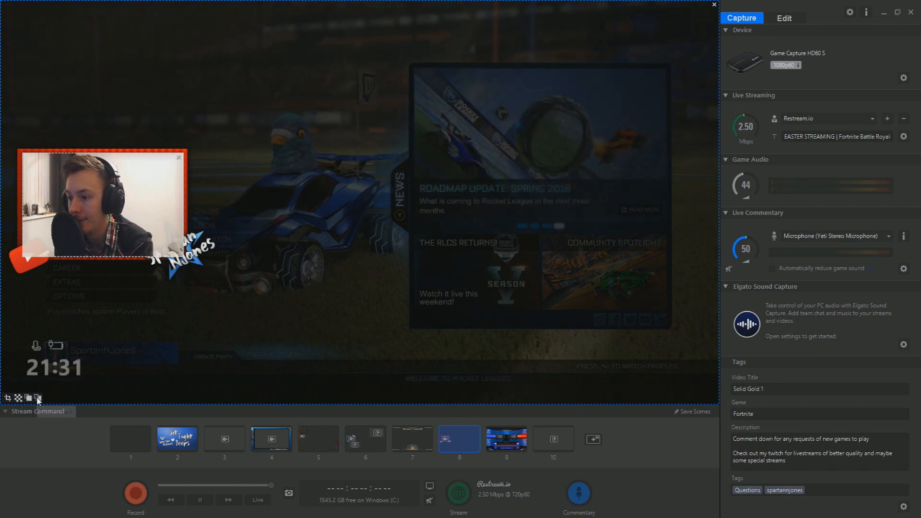
pyautogui.click(99, 210)
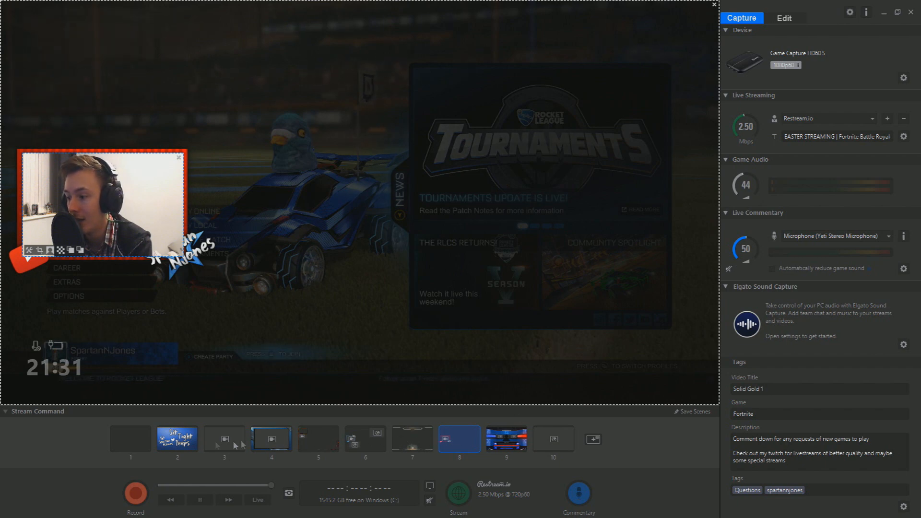
# Switch to scene 1, then minimize and restore the Game Capture HD window
pyautogui.click(128, 439)
pyautogui.click(465, 287)
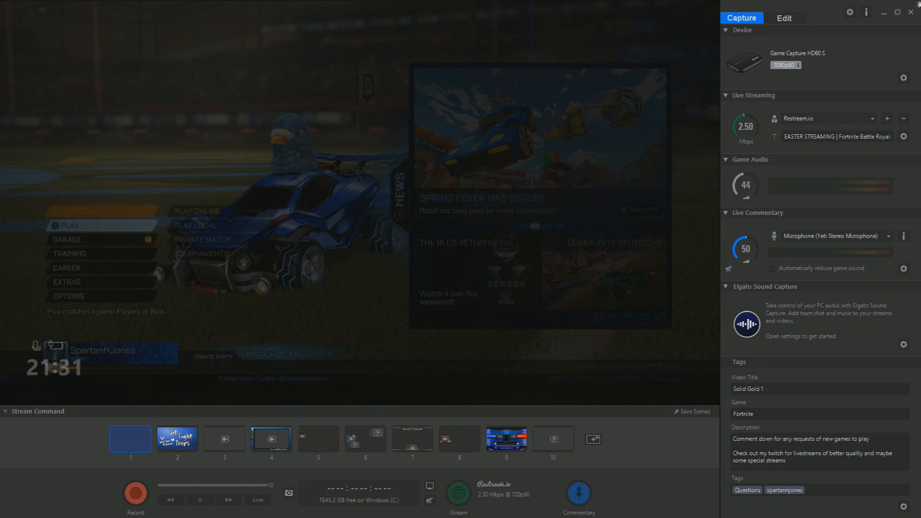
pyautogui.click(884, 12)
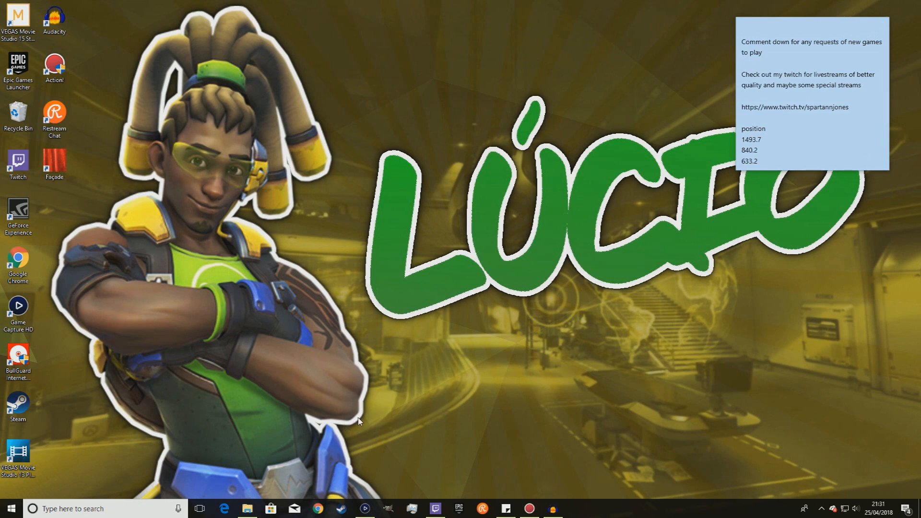
pyautogui.click(365, 508)
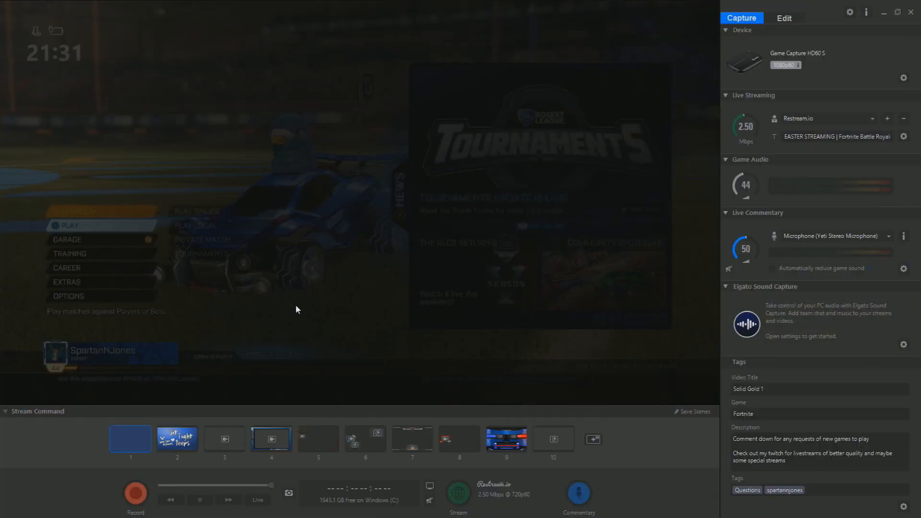